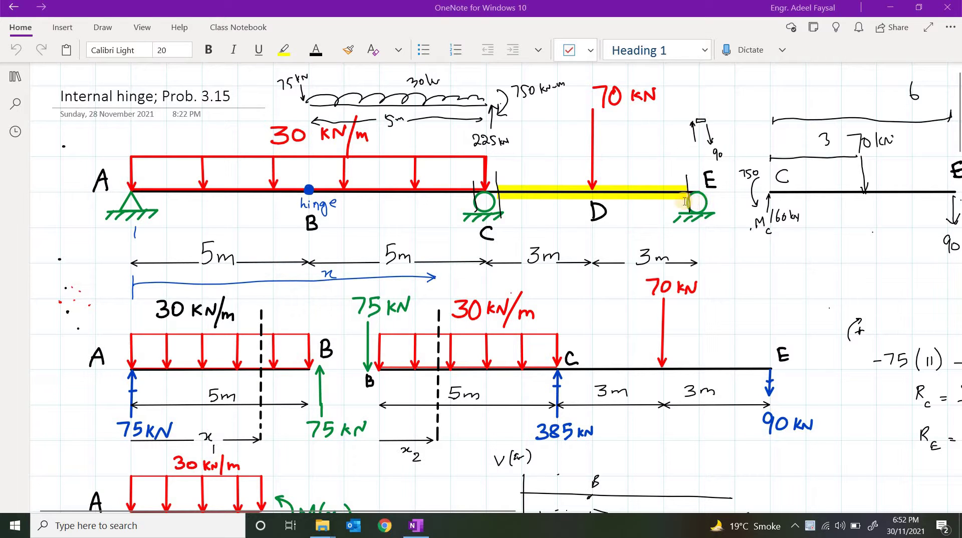
Launch RISA-2D Educational and maximise its window
{"action": "left_click", "coordinate": [18, 527]}
{"action": "type", "text": "r"}
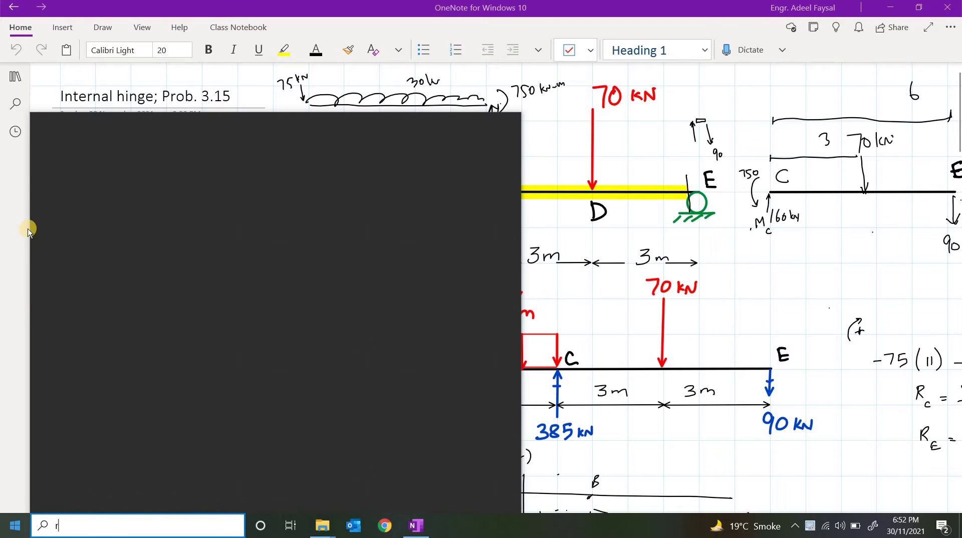
{"action": "left_click", "coordinate": [86, 191]}
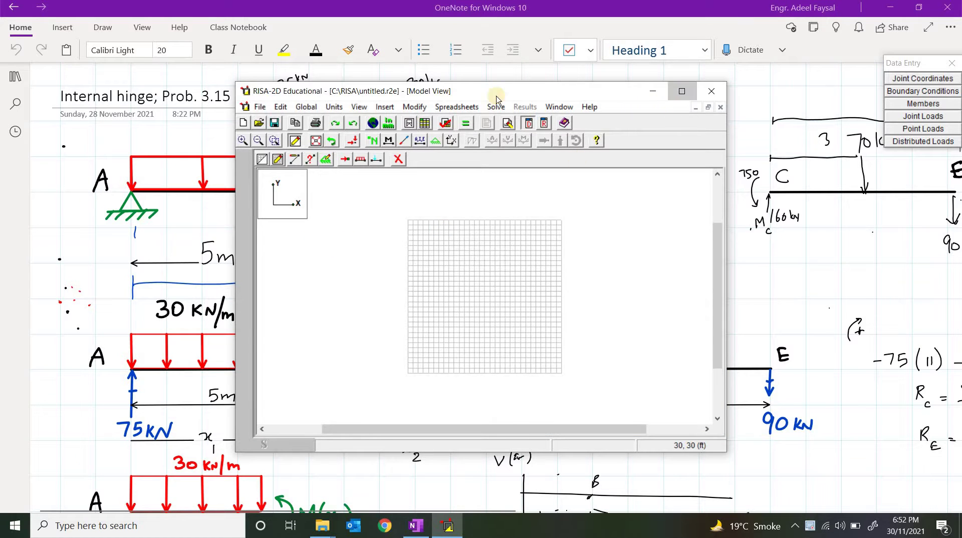
{"action": "left_click", "coordinate": [682, 92]}
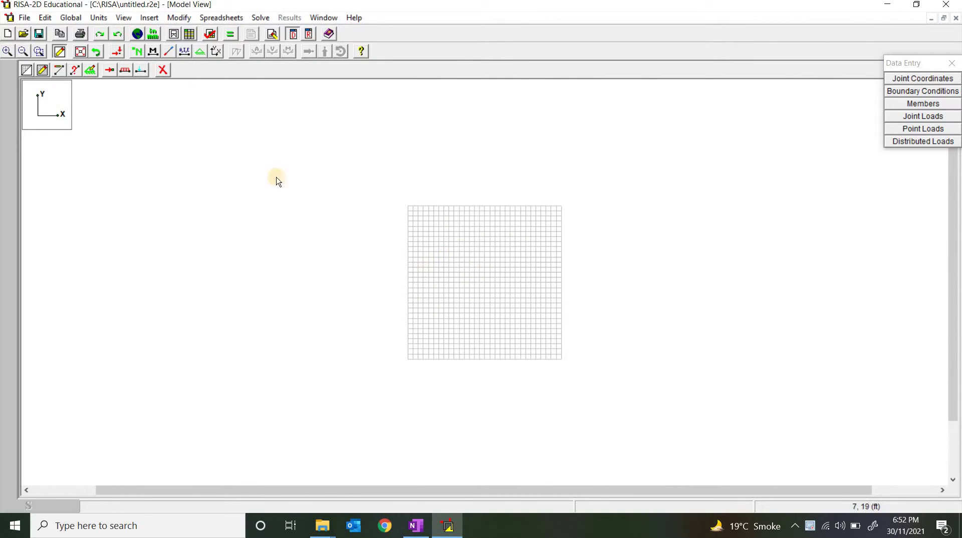
{"action": "left_click", "coordinate": [179, 20]}
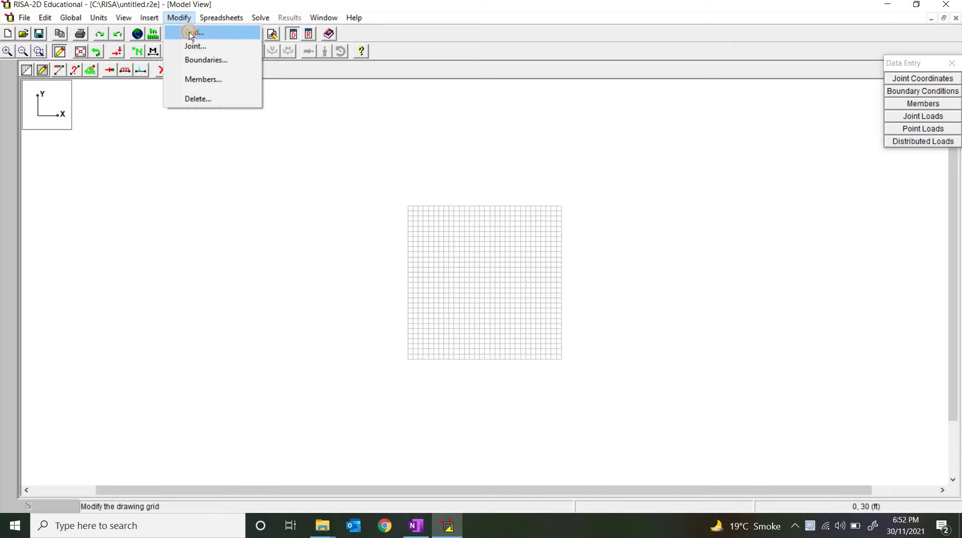
{"action": "left_click", "coordinate": [190, 33]}
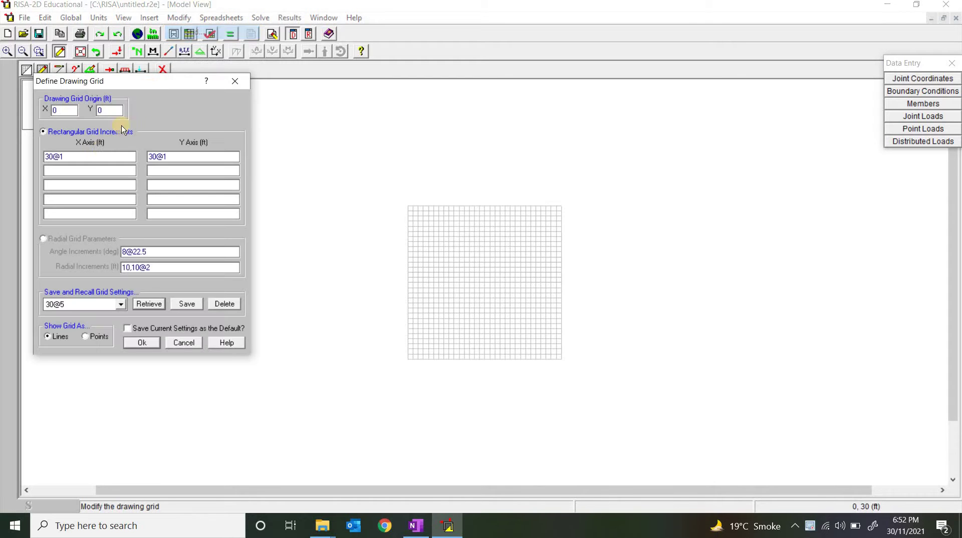
{"action": "left_click", "coordinate": [234, 83]}
{"action": "left_click", "coordinate": [101, 20]}
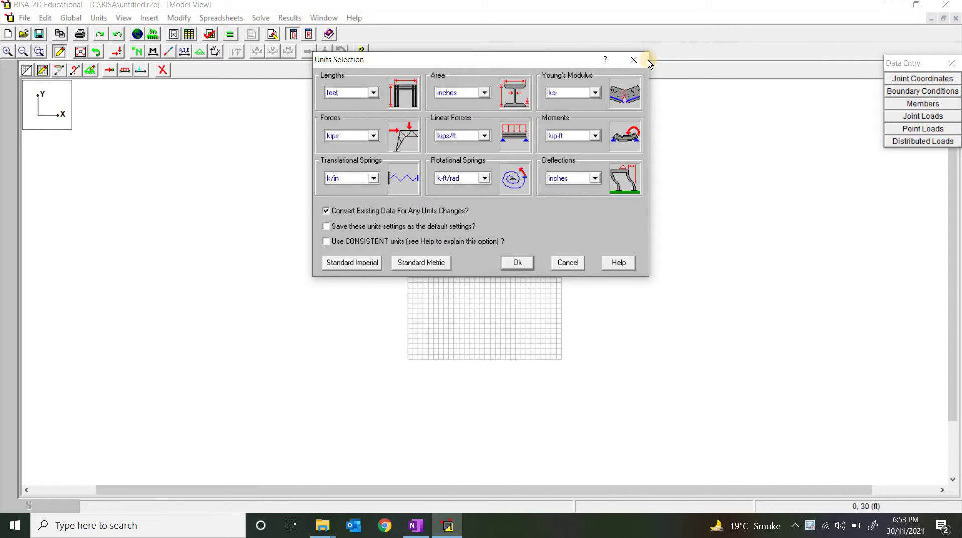
{"action": "left_click", "coordinate": [641, 61]}
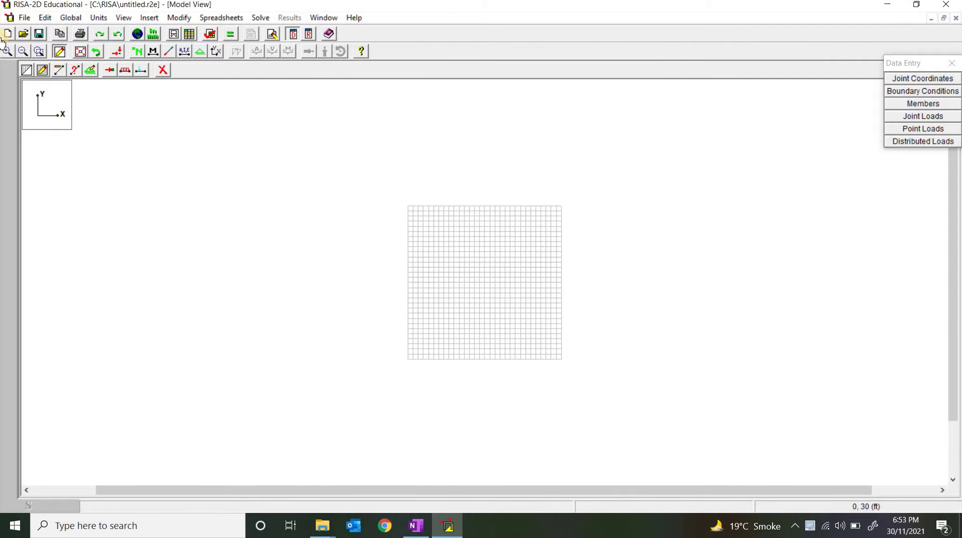
Set the model's units to Standard Metric, with lengths in metres, forces in kN and linear forces in kN/m
{"action": "left_click", "coordinate": [102, 20]}
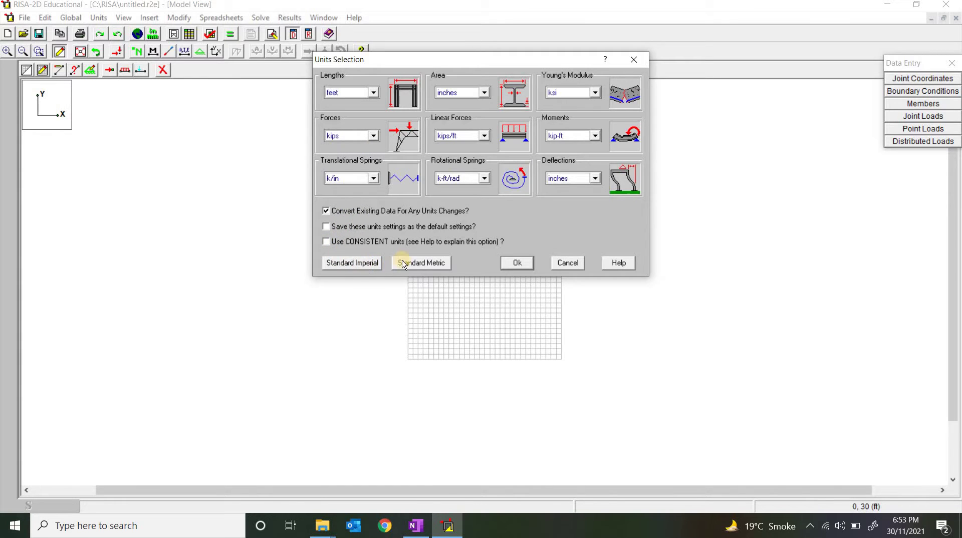
{"action": "left_click", "coordinate": [367, 265]}
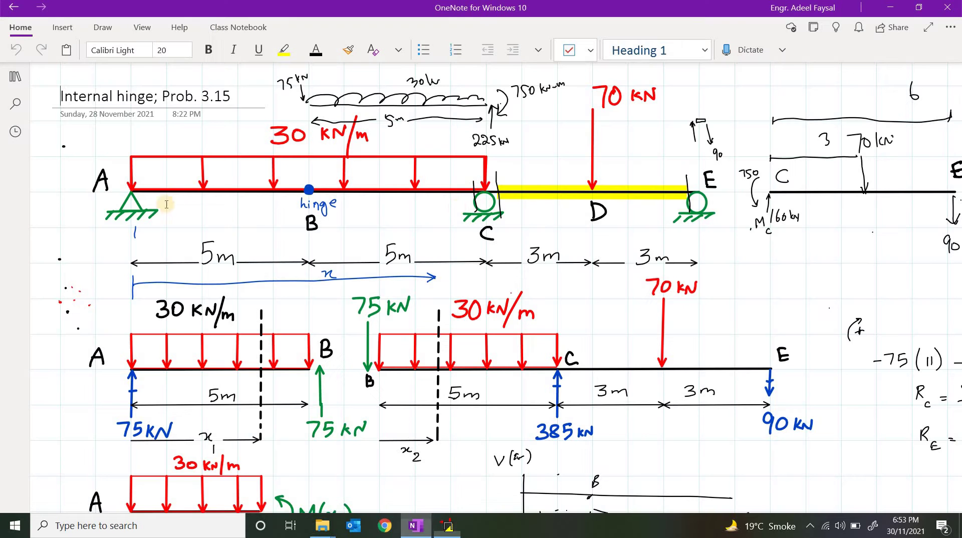
{"action": "left_click", "coordinate": [416, 526]}
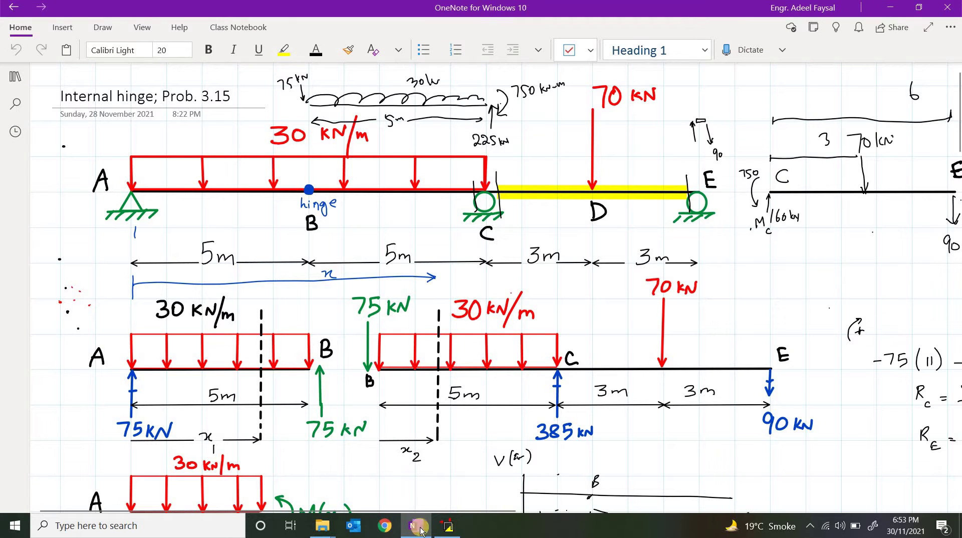
{"action": "key", "text": "alt+Tab"}
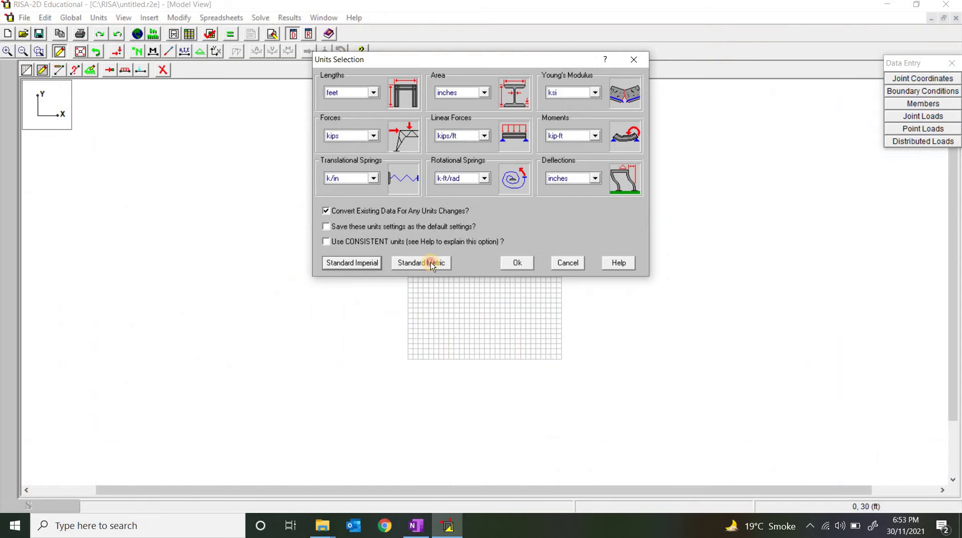
{"action": "left_click", "coordinate": [423, 262]}
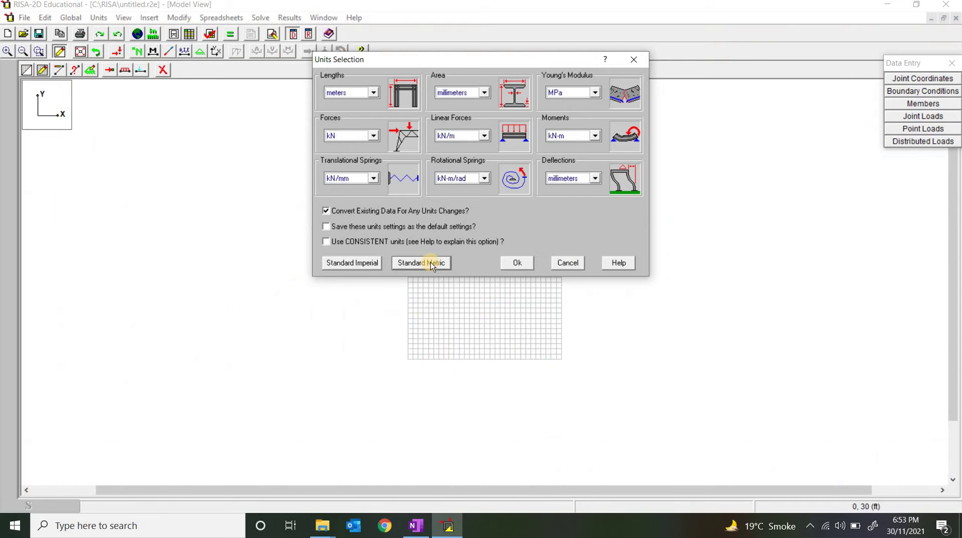
{"action": "left_click", "coordinate": [518, 269]}
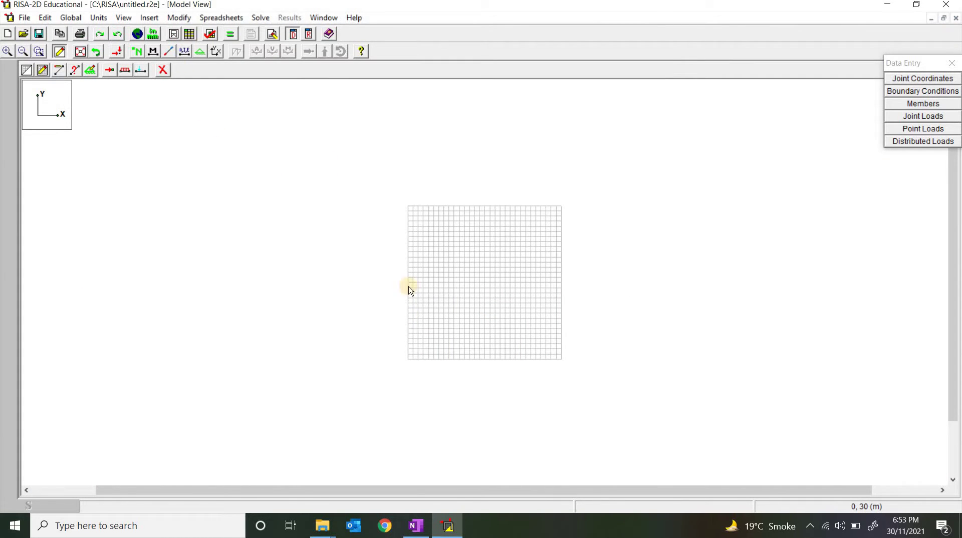
Check the beam's span lengths in OneNote and set the rectangular drawing grid in RISA-2D to 11@1 m along both axes
{"action": "key", "text": "alt+Tab"}
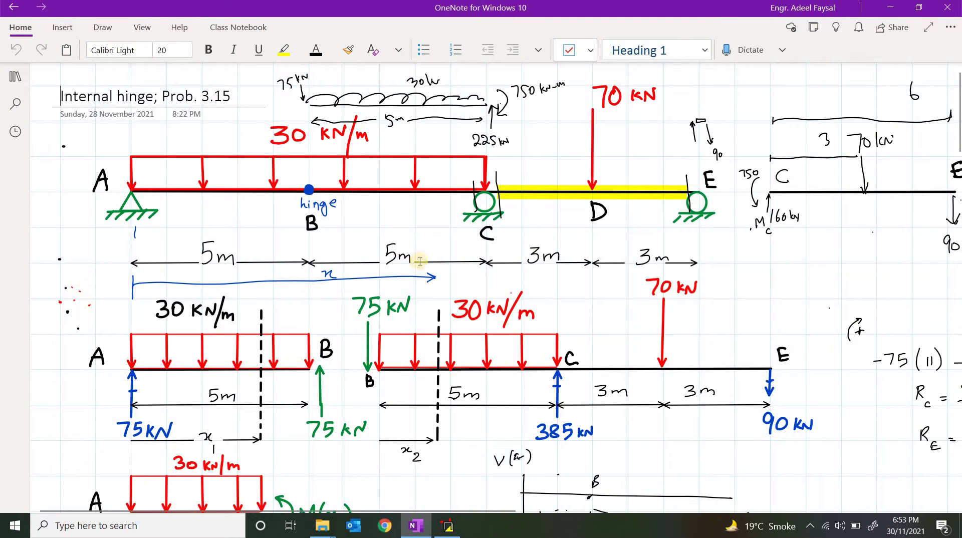
{"action": "left_click", "coordinate": [447, 530]}
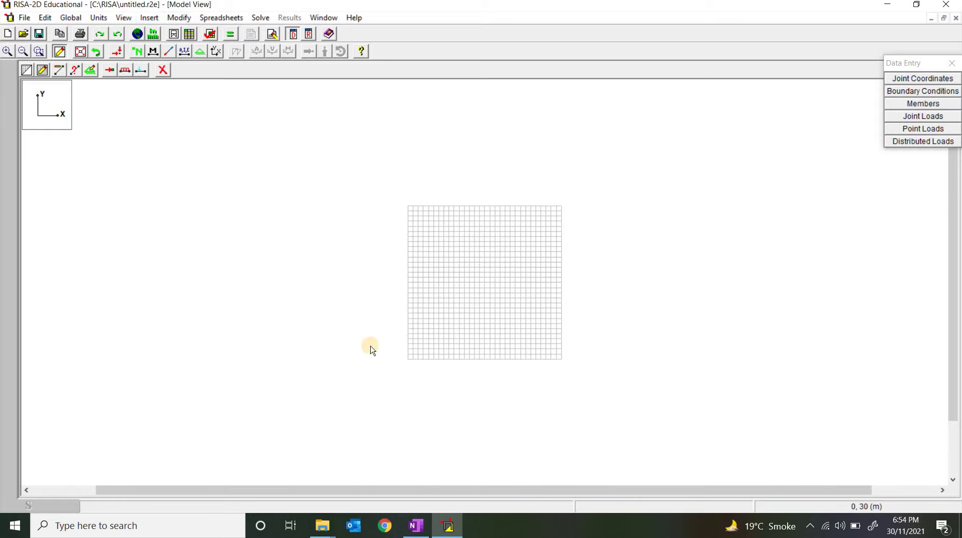
{"action": "left_click", "coordinate": [416, 526]}
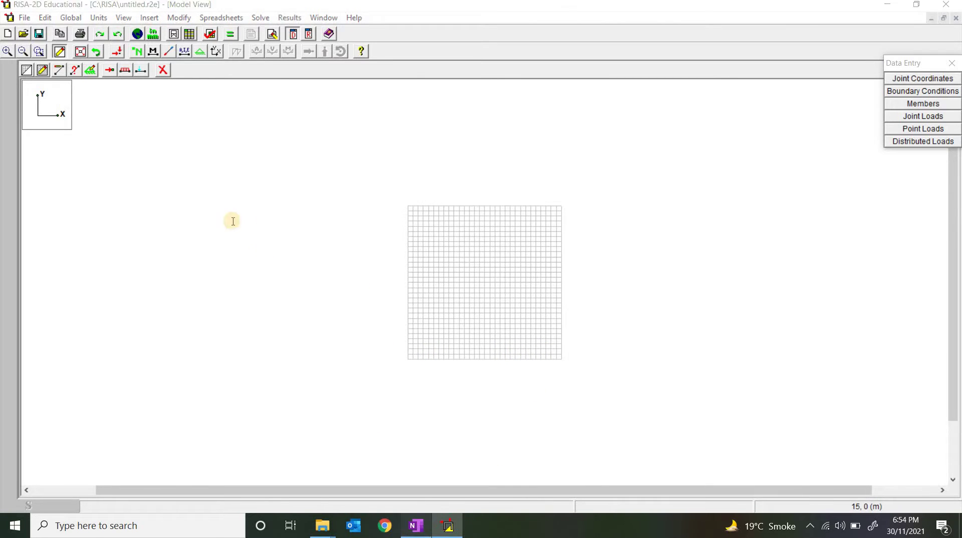
{"action": "left_click", "coordinate": [457, 531]}
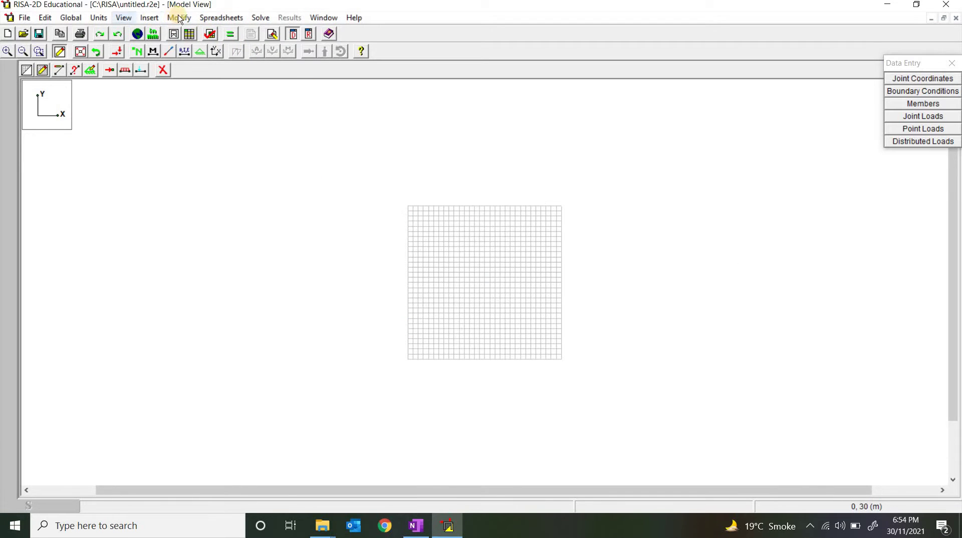
{"action": "left_click", "coordinate": [180, 20]}
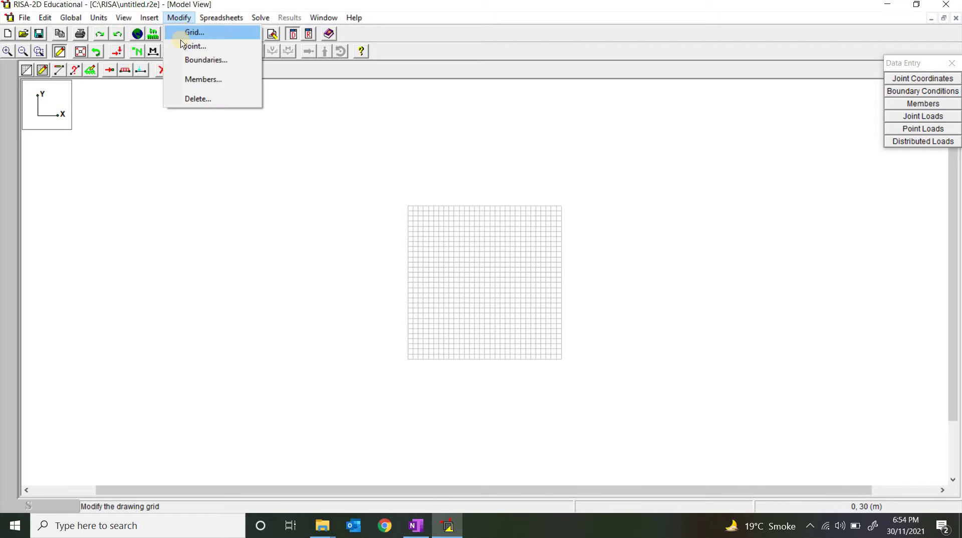
{"action": "left_click", "coordinate": [185, 33]}
{"action": "double_click", "coordinate": [44, 153]}
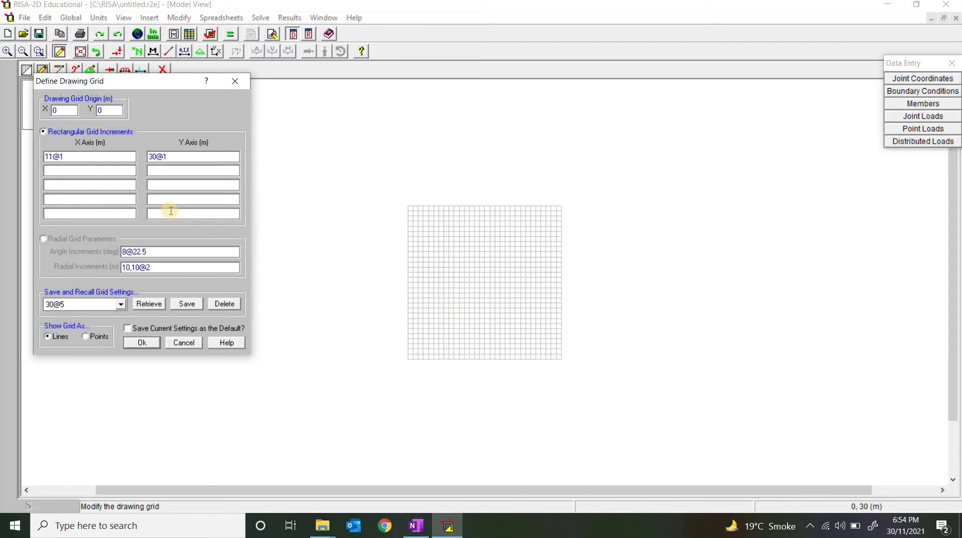
{"action": "left_click", "coordinate": [184, 157]}
{"action": "left_click", "coordinate": [143, 344]}
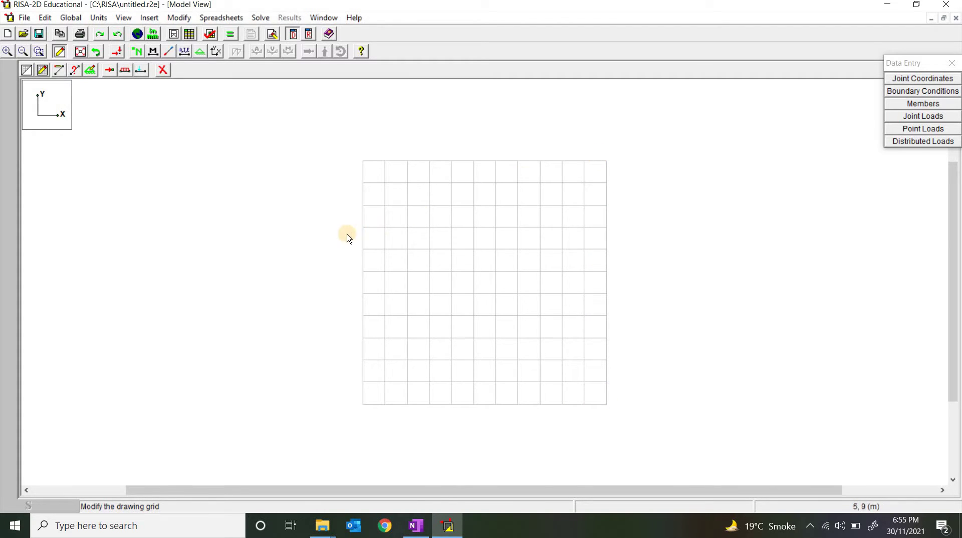
Open the global parameters and review the number of sections used for member results
{"action": "left_click", "coordinate": [70, 18]}
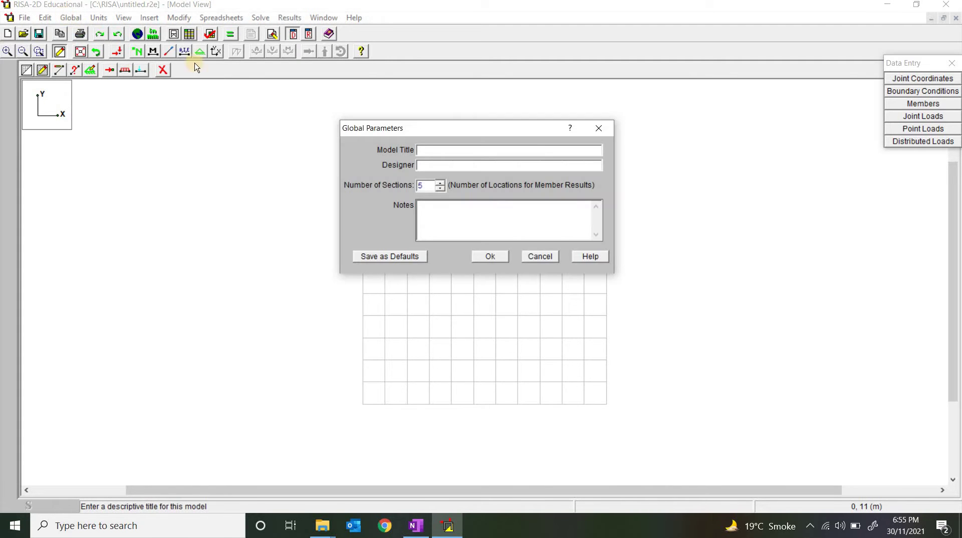
{"action": "left_click", "coordinate": [422, 186]}
{"action": "left_click", "coordinate": [419, 532]}
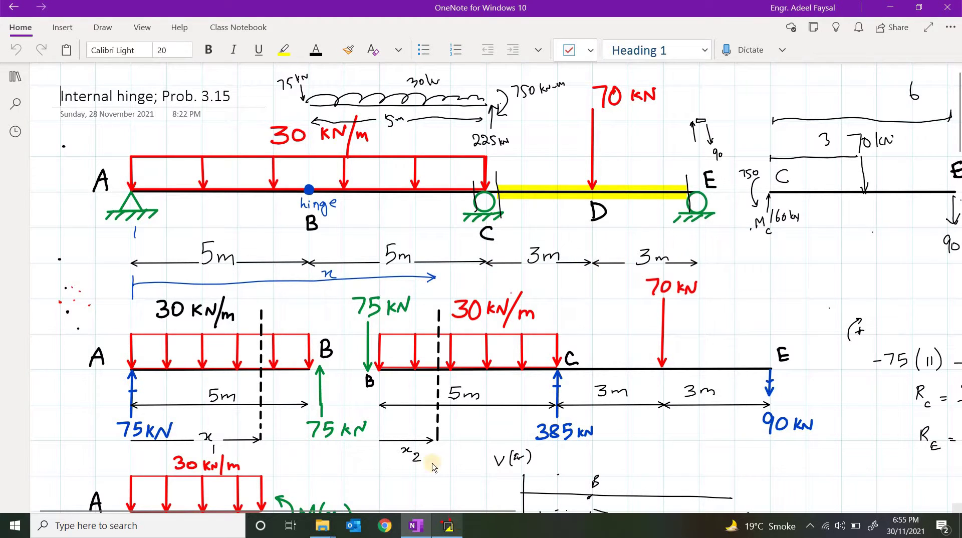
{"action": "left_click", "coordinate": [448, 526]}
Switch to OneNote and mark section locations along beam span C–E with short blue vertical pen strokes
{"action": "left_click", "coordinate": [412, 524]}
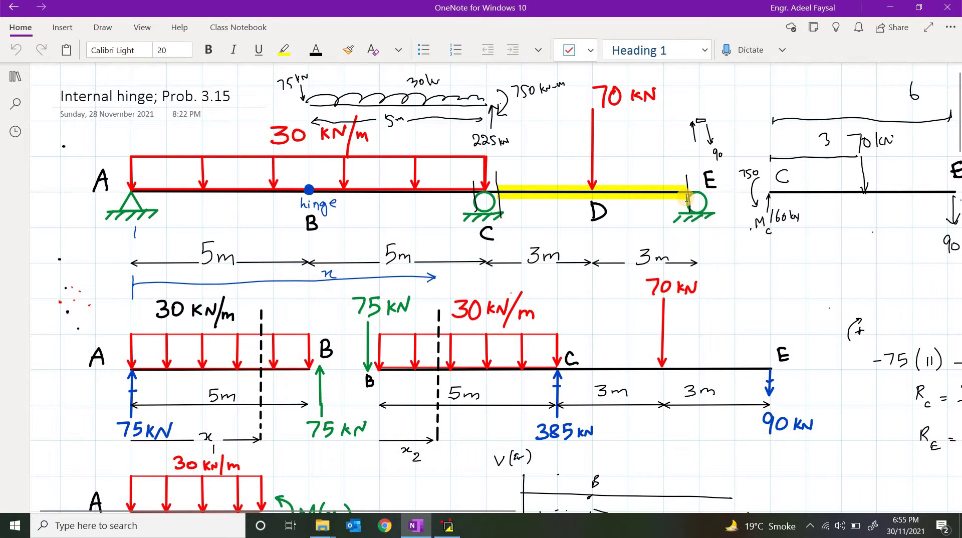
{"action": "key", "text": "alt+d"}
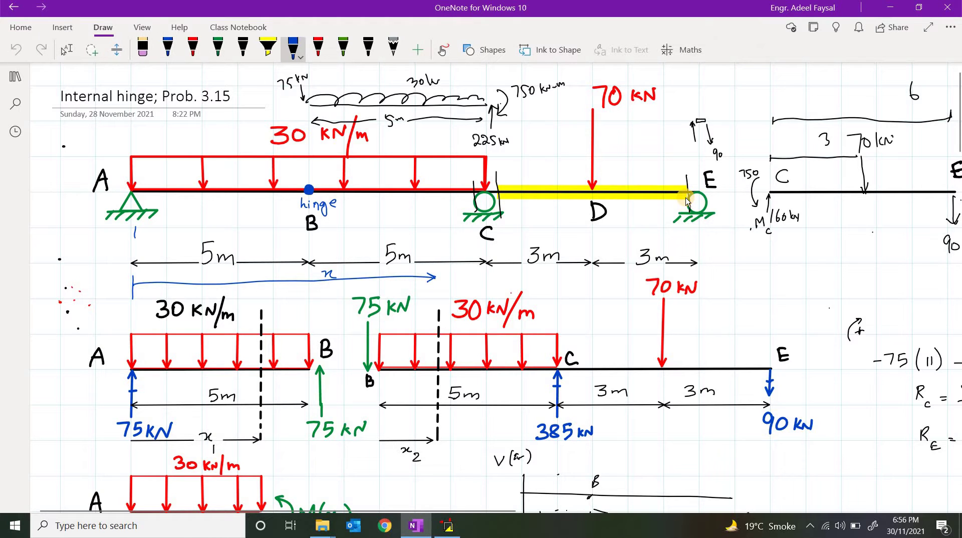
{"action": "left_click_drag", "start_coordinate": [486, 193], "coordinate": [486, 210]}
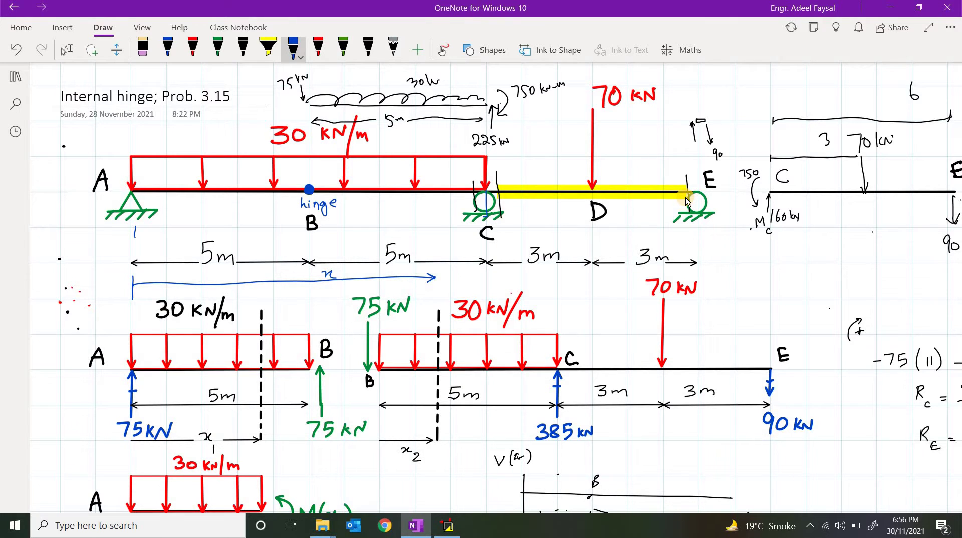
{"action": "left_click_drag", "start_coordinate": [528, 185], "coordinate": [529, 210]}
{"action": "left_click_drag", "start_coordinate": [574, 184], "coordinate": [578, 203]}
{"action": "left_click_drag", "start_coordinate": [625, 179], "coordinate": [629, 199]}
Return to RISA-2D and accept the global parameters with 5 sections
{"action": "left_click", "coordinate": [447, 530]}
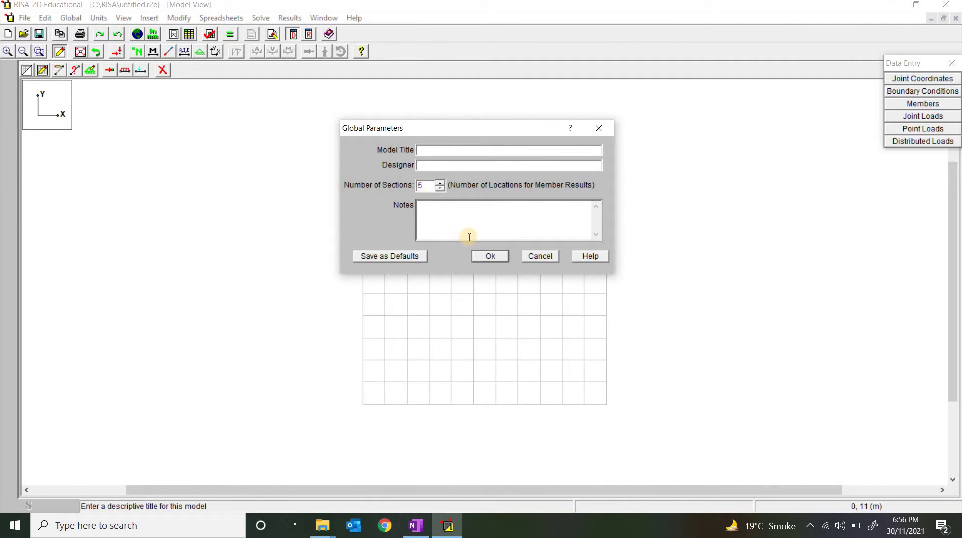
{"action": "left_click", "coordinate": [489, 257]}
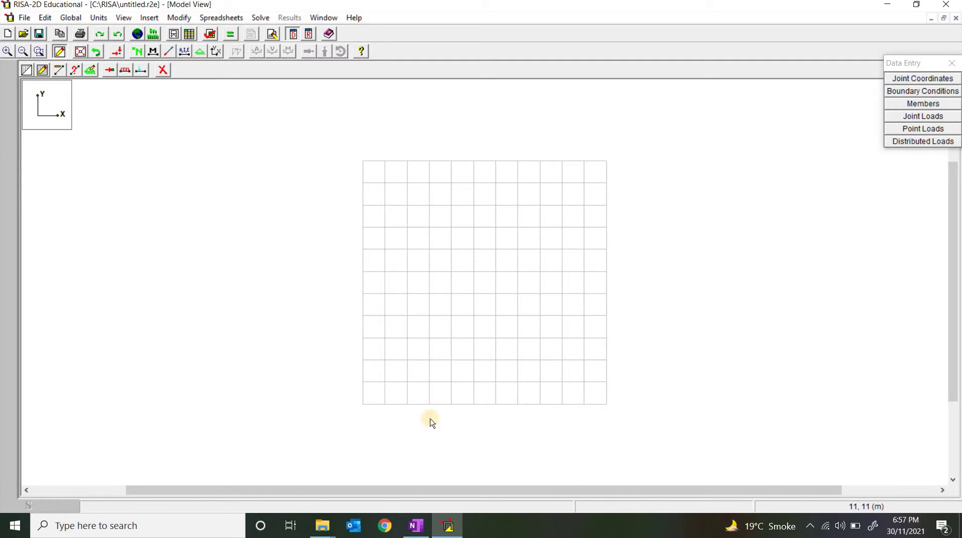
Start the Joint Coordinates spreadsheet with a first joint labelled A at X 0 m and Y 0 m
{"action": "left_click", "coordinate": [923, 80]}
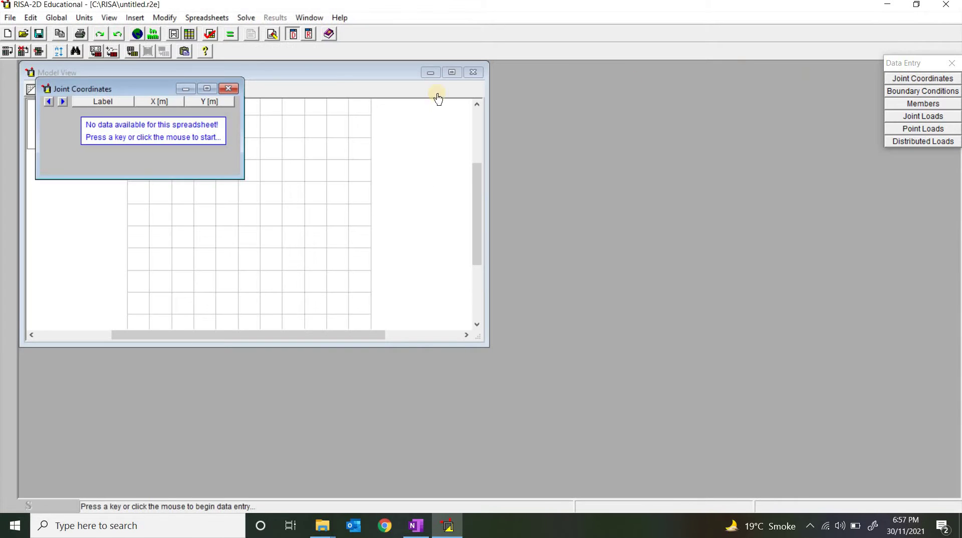
{"action": "left_click", "coordinate": [133, 136]}
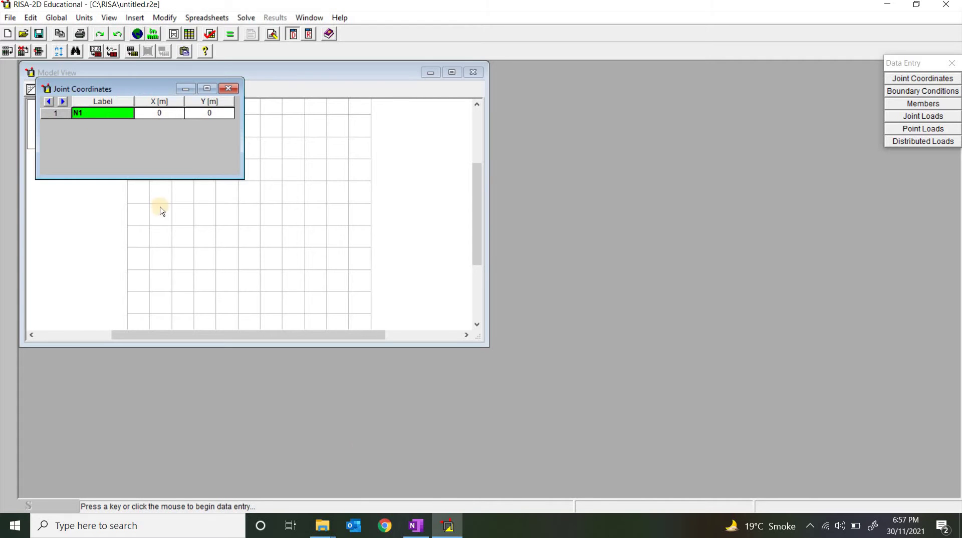
{"action": "left_click", "coordinate": [408, 531]}
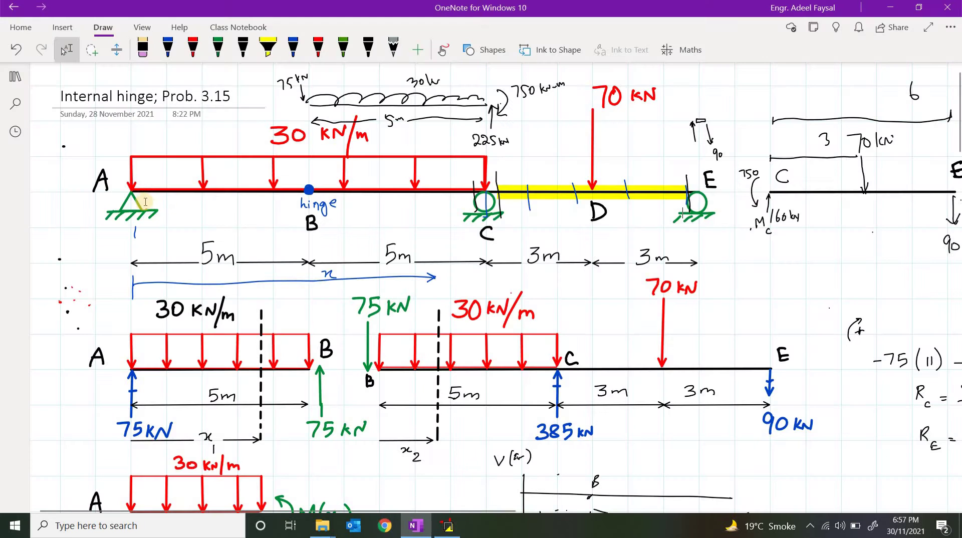
{"action": "left_click", "coordinate": [446, 530]}
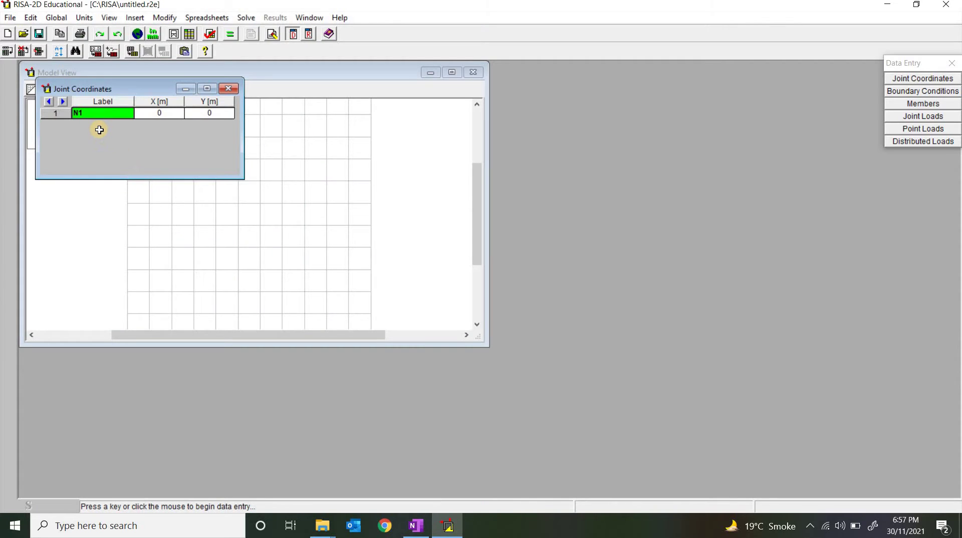
{"action": "type", "text": "A"}
{"action": "left_click", "coordinate": [158, 113]}
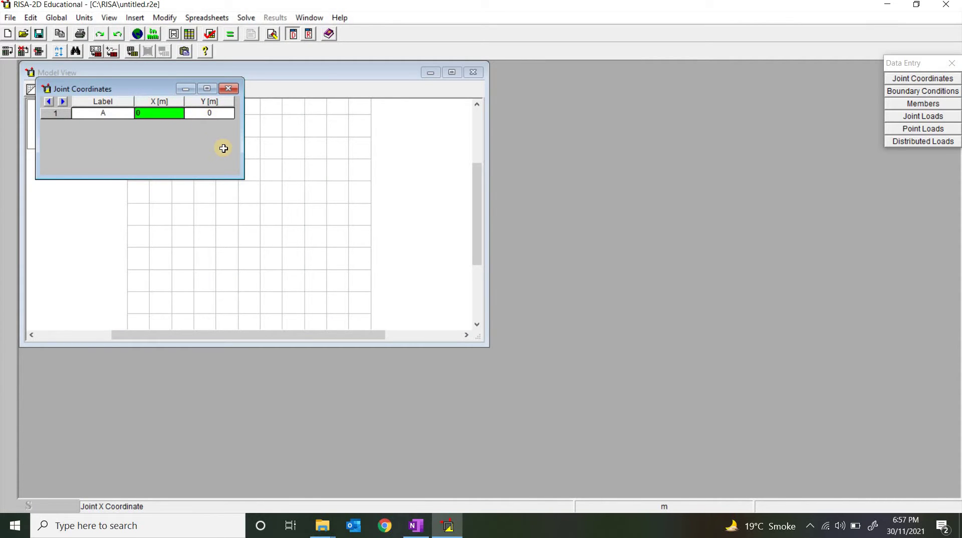
{"action": "left_click", "coordinate": [206, 115]}
Bring the Label column of the Joint Coordinates spreadsheet back into view and enter A as the first joint's label
{"action": "left_click", "coordinate": [95, 114]}
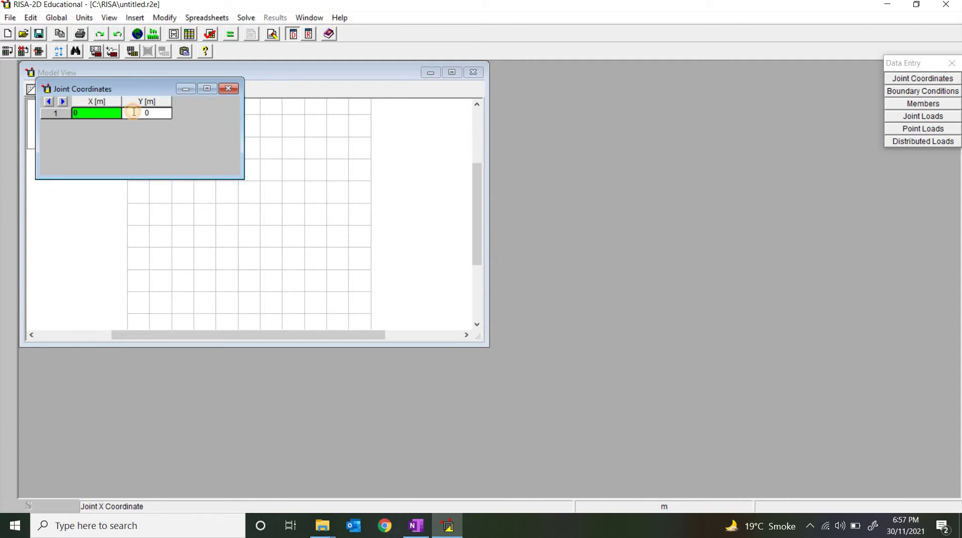
{"action": "left_click", "coordinate": [133, 113]}
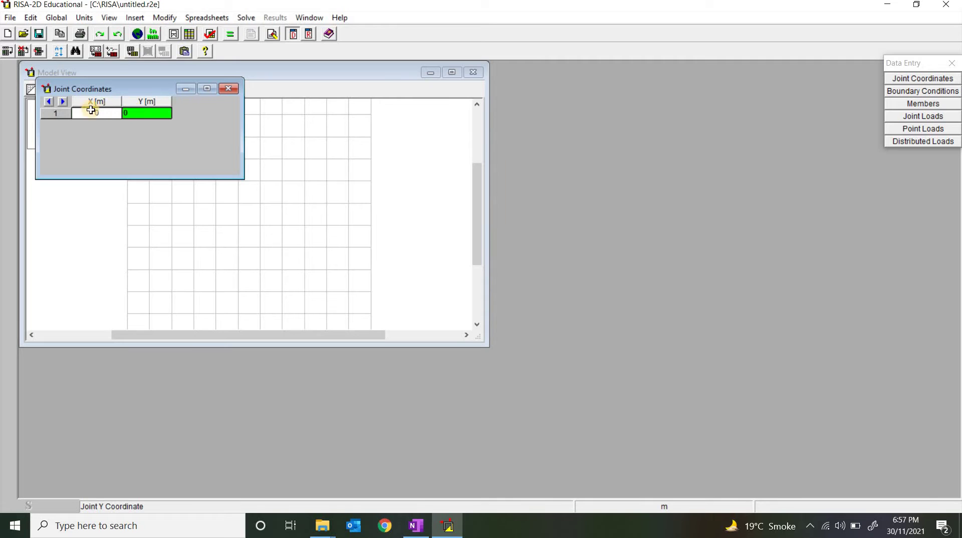
{"action": "left_click", "coordinate": [44, 102]}
{"action": "left_click", "coordinate": [46, 102]}
{"action": "left_click", "coordinate": [46, 102]}
{"action": "left_click", "coordinate": [46, 103]}
{"action": "left_click", "coordinate": [46, 103]}
{"action": "type", "text": "A"}
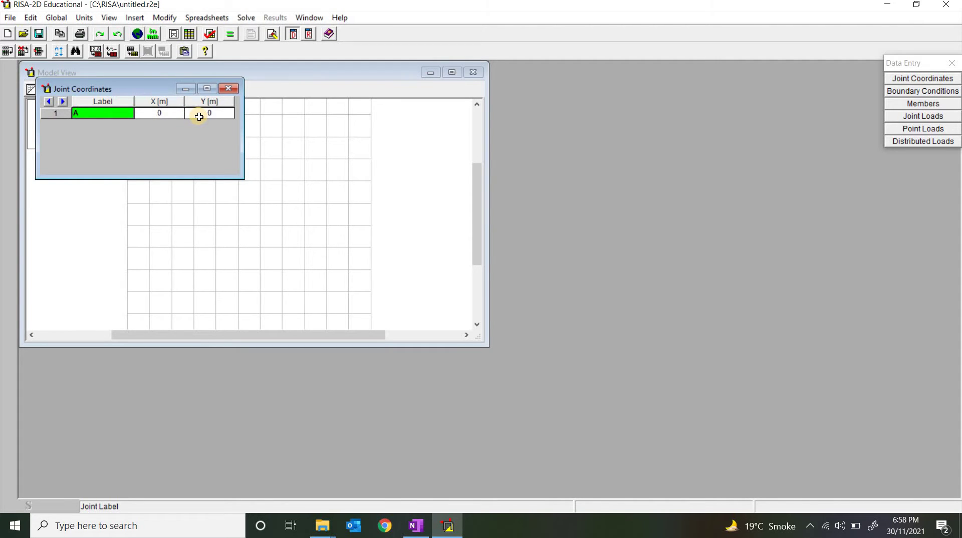
Add a second joint labelled B at X 5 m, checking the hinge's location on the OneNote beam sketch
{"action": "key", "text": "Down"}
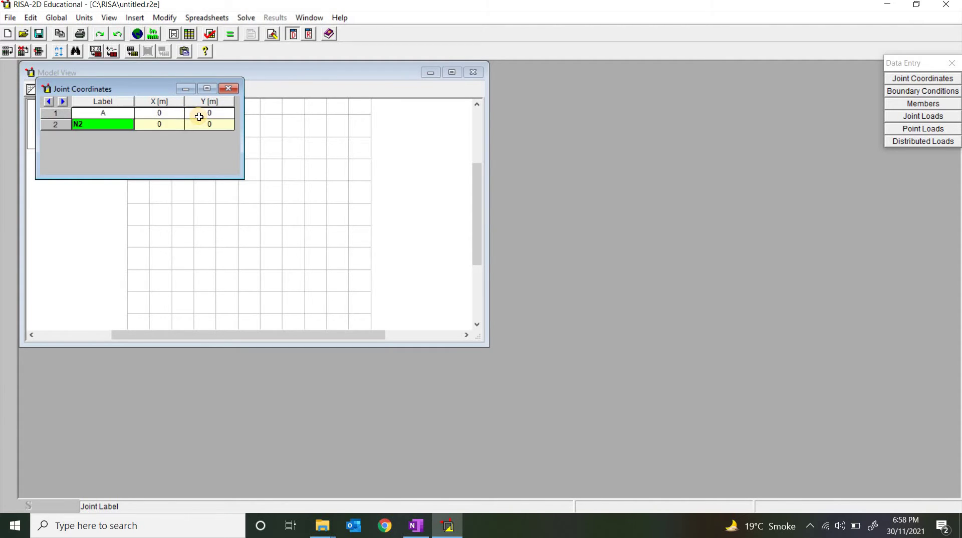
{"action": "left_click", "coordinate": [99, 126]}
{"action": "type", "text": "B"}
{"action": "left_click", "coordinate": [424, 527]}
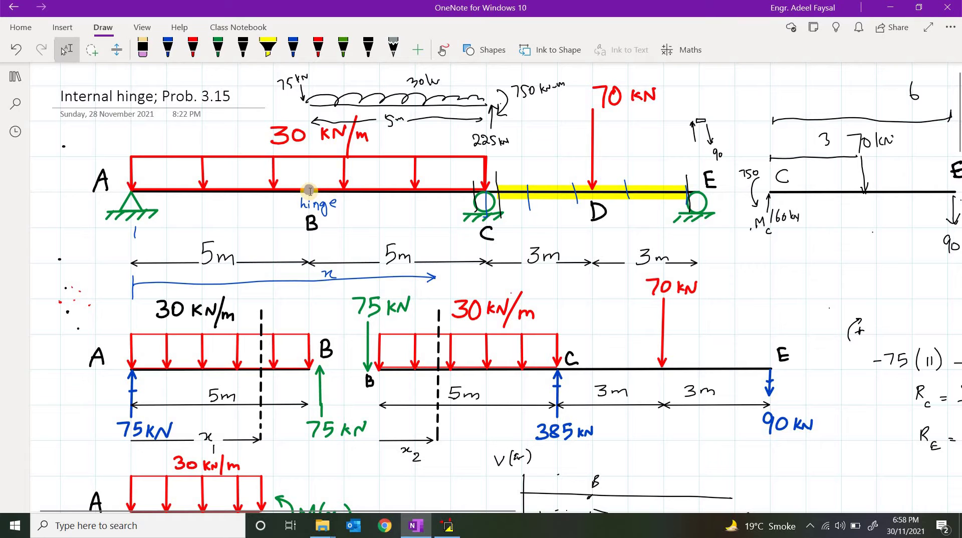
{"action": "left_click", "coordinate": [309, 189]}
{"action": "left_click", "coordinate": [448, 526]}
{"action": "left_click", "coordinate": [170, 129]}
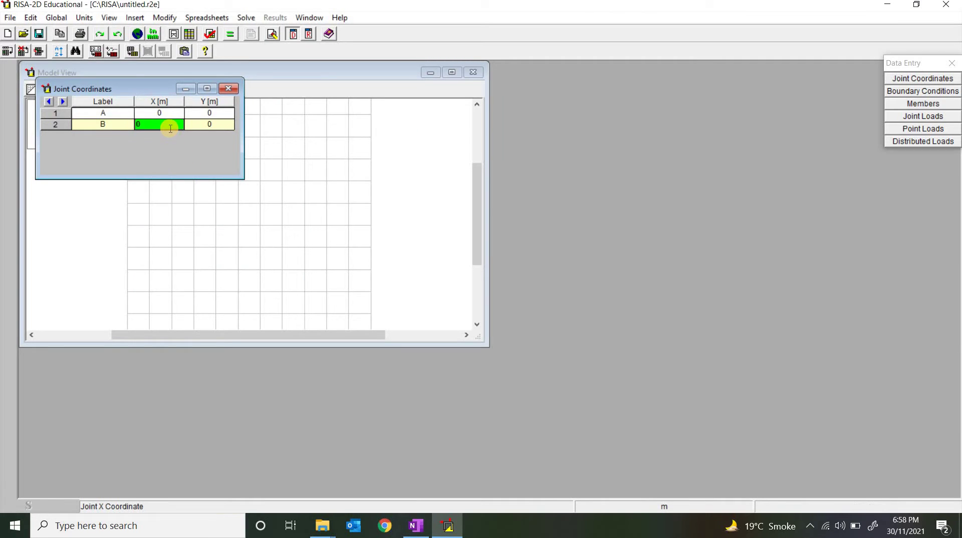
{"action": "type", "text": "5"}
{"action": "key", "text": "Return"}
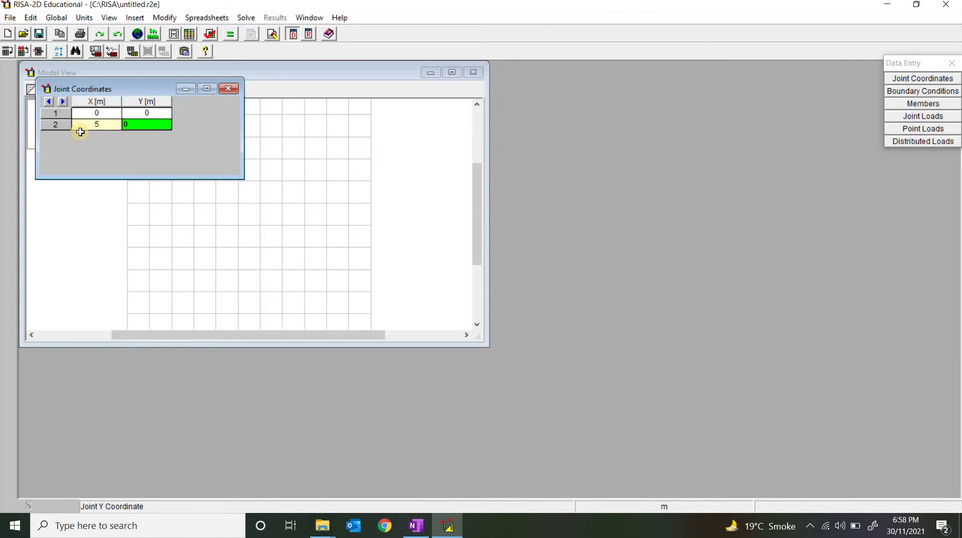
Add a third joint labelled C at X 10 m, checking the support's location on the OneNote sketch
{"action": "left_click", "coordinate": [51, 102]}
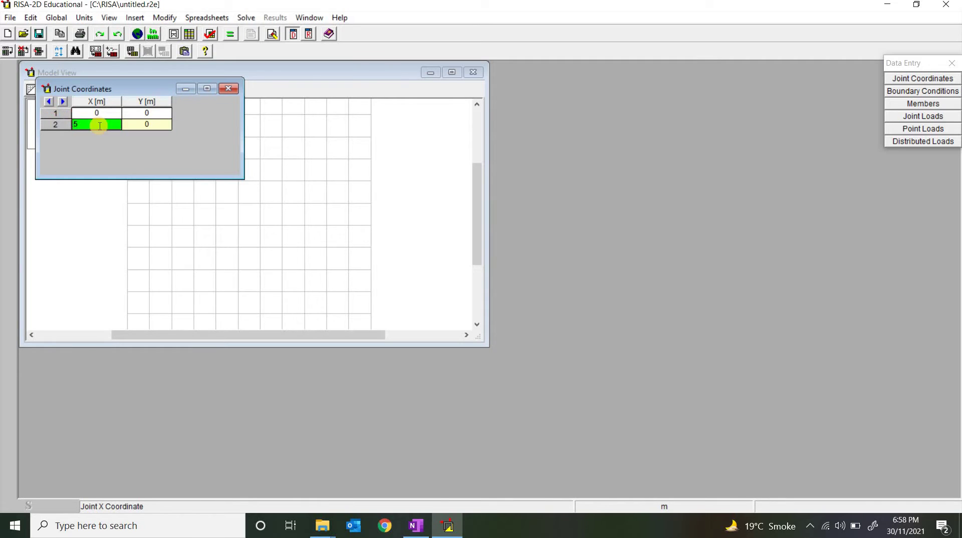
{"action": "left_click", "coordinate": [49, 103]}
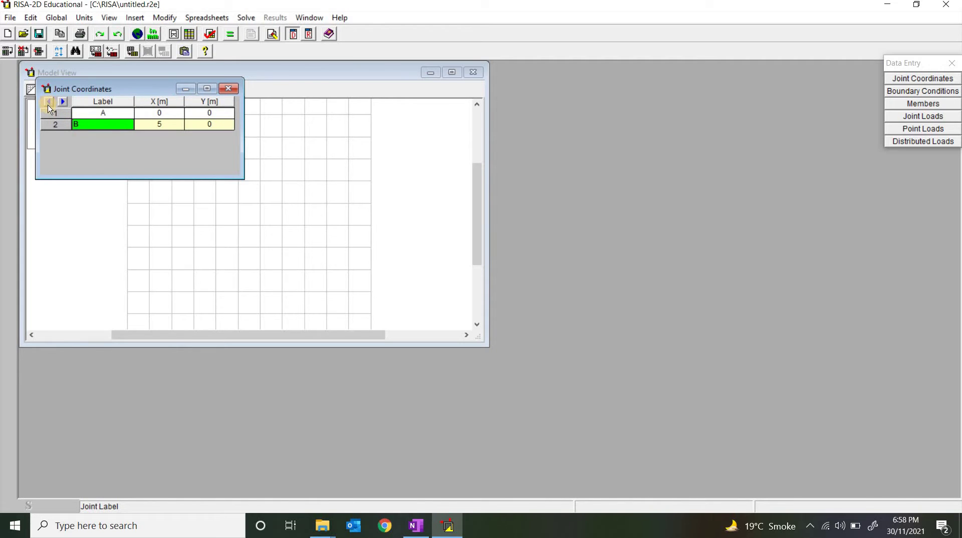
{"action": "key", "text": "Down"}
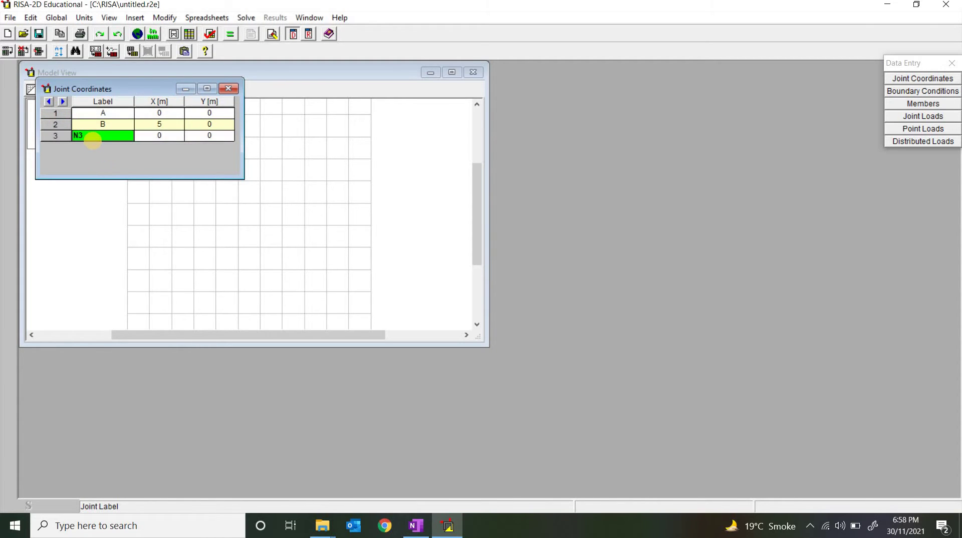
{"action": "type", "text": "C"}
{"action": "left_click", "coordinate": [151, 136]}
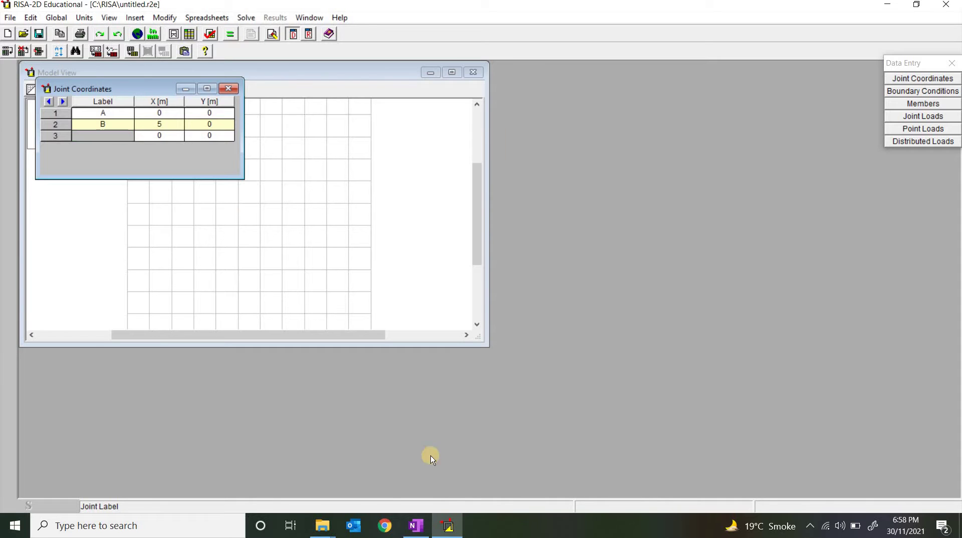
{"action": "left_click", "coordinate": [427, 531]}
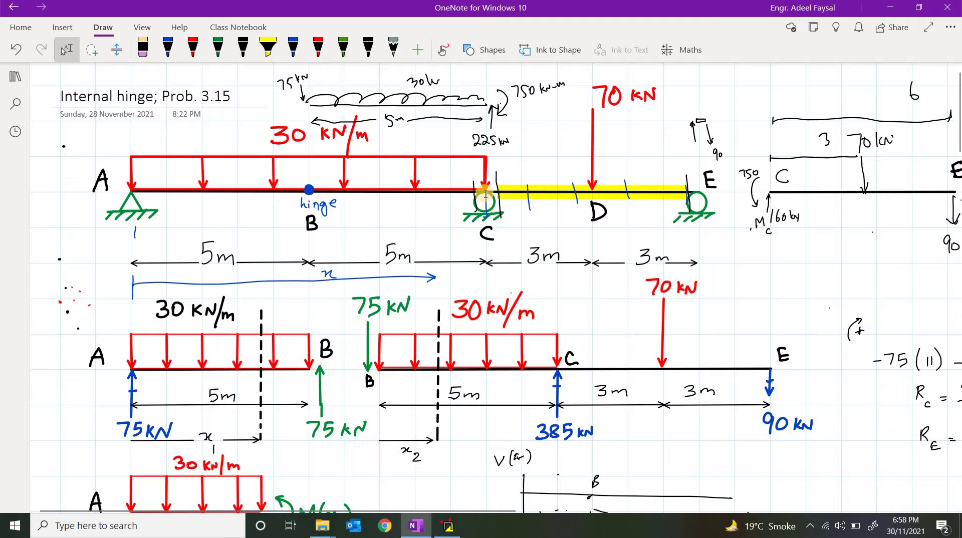
{"action": "left_click", "coordinate": [447, 525]}
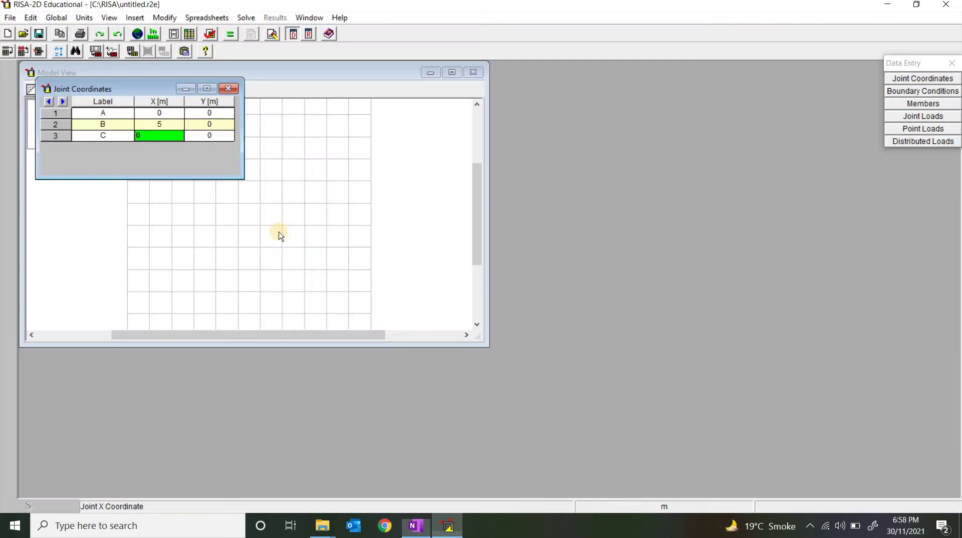
{"action": "type", "text": "10"}
{"action": "left_click", "coordinate": [215, 134]}
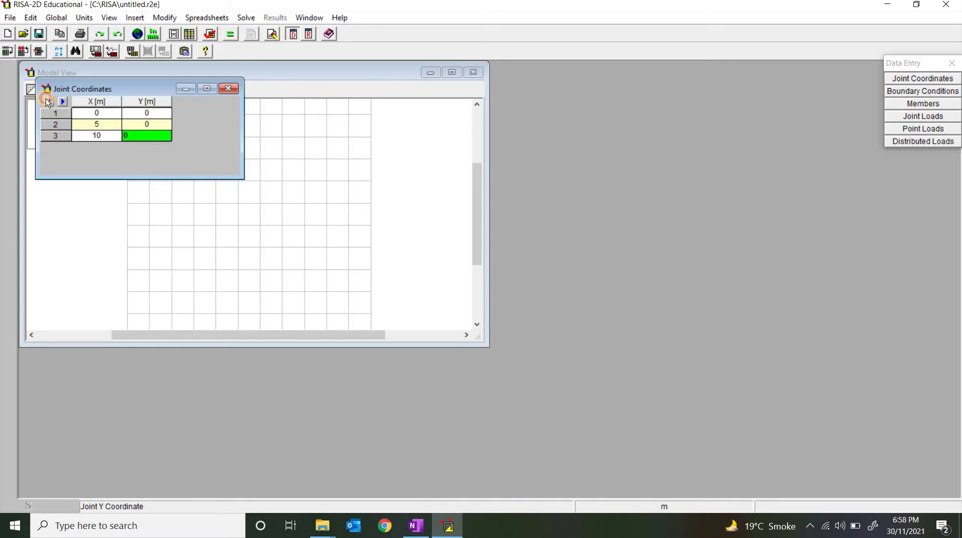
Add a fourth joint labelled E at X 11 m after consulting the OneNote sketch, and close the Joint Coordinates spreadsheet
{"action": "left_click", "coordinate": [95, 137]}
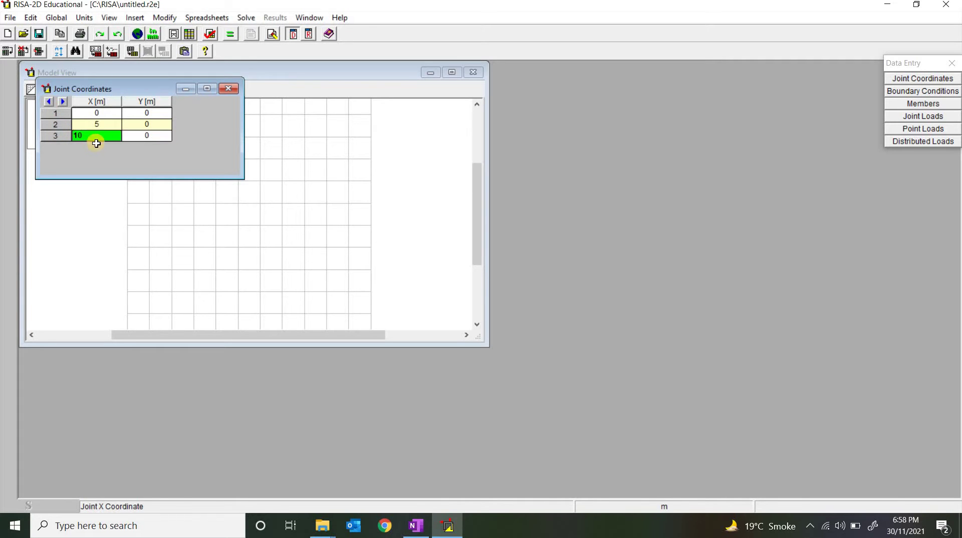
{"action": "left_click", "coordinate": [50, 103]}
{"action": "key", "text": "Down"}
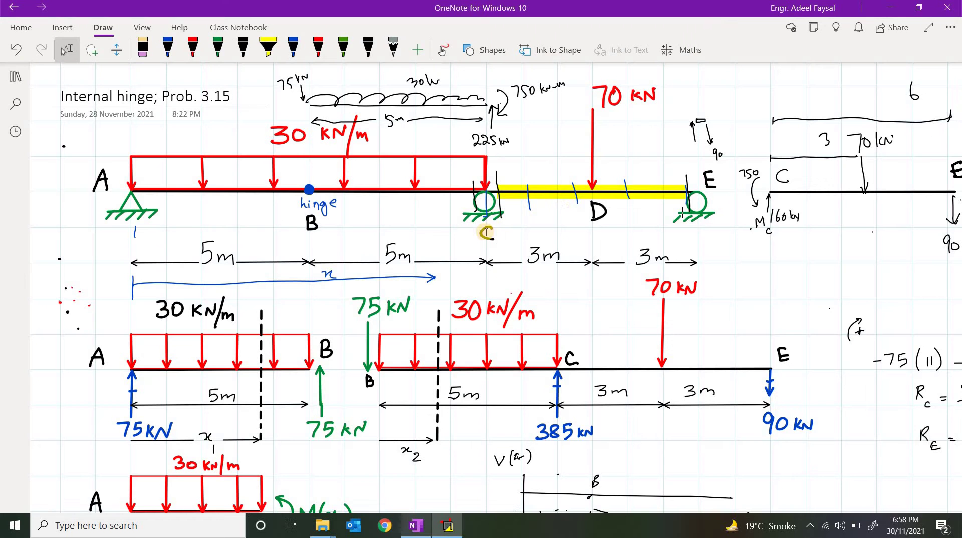
{"action": "left_click", "coordinate": [414, 526]}
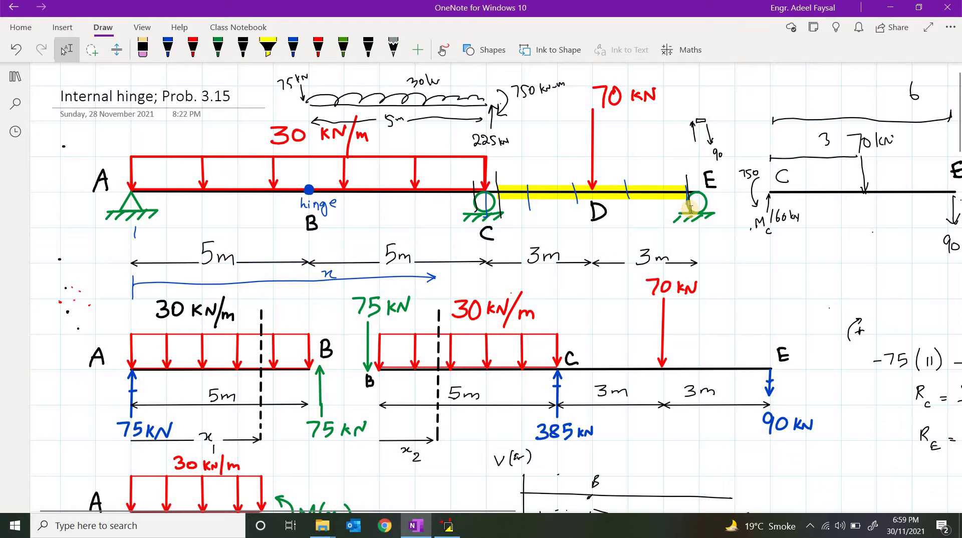
{"action": "left_click", "coordinate": [448, 525]}
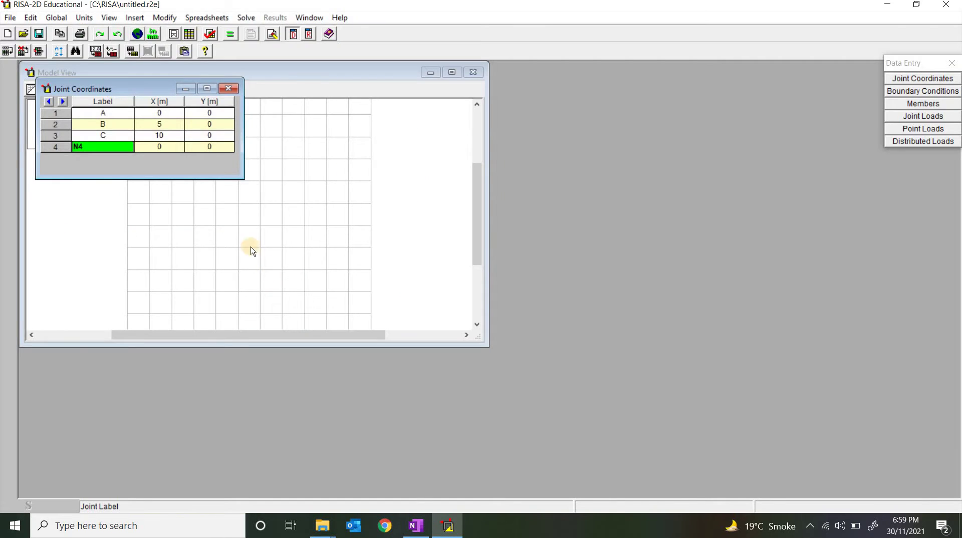
{"action": "type", "text": "E"}
{"action": "left_click", "coordinate": [160, 147]}
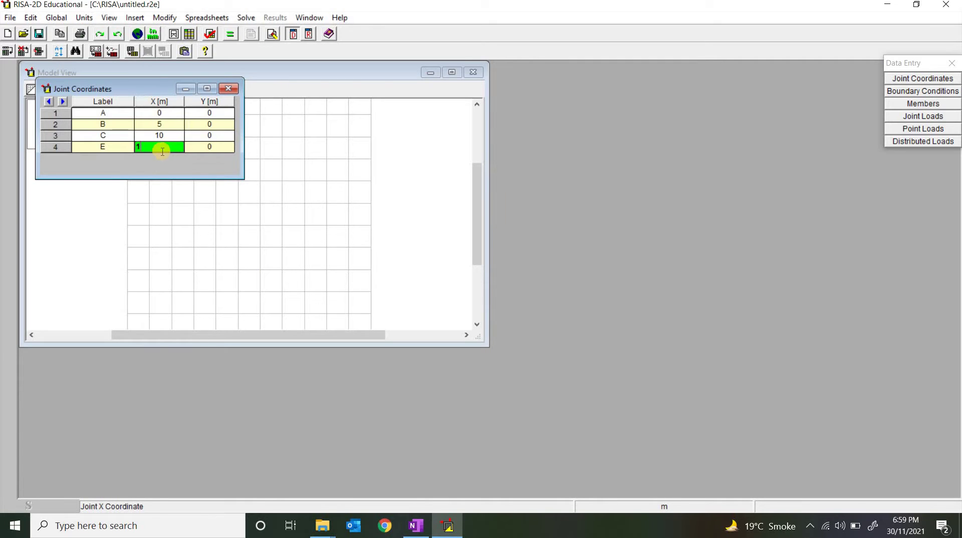
{"action": "type", "text": "11"}
{"action": "left_click", "coordinate": [229, 90]}
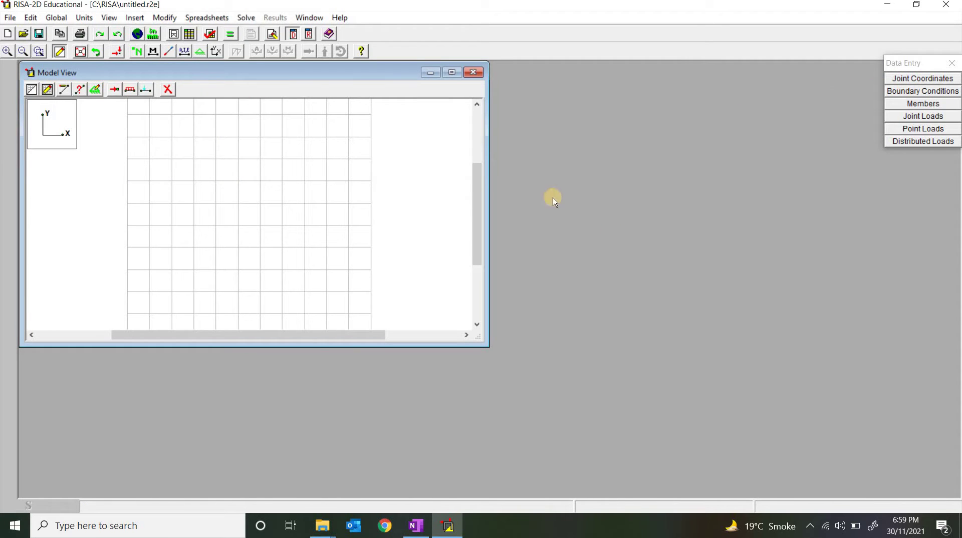
Maximize the Model View and cycle the display of joint labels on the grid
{"action": "left_click", "coordinate": [452, 74]}
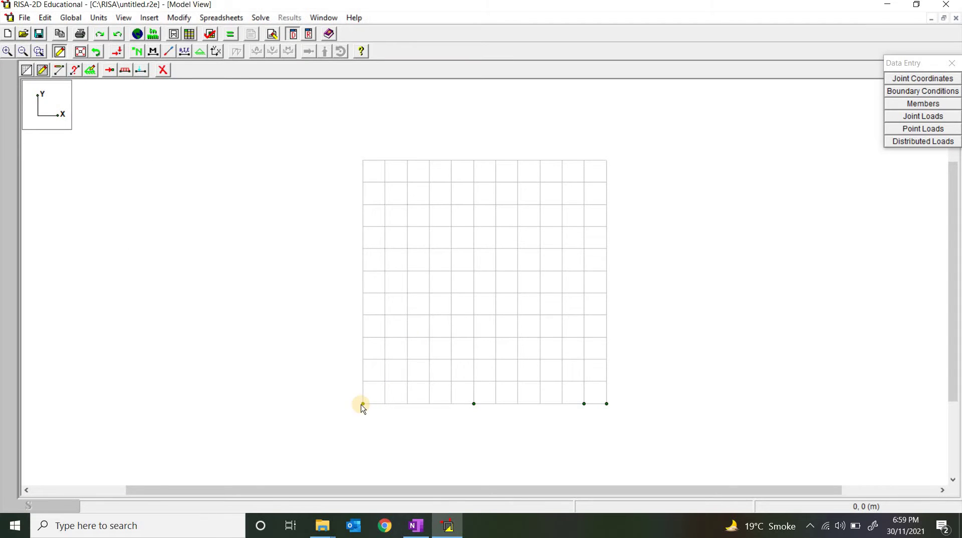
{"action": "left_click", "coordinate": [137, 52]}
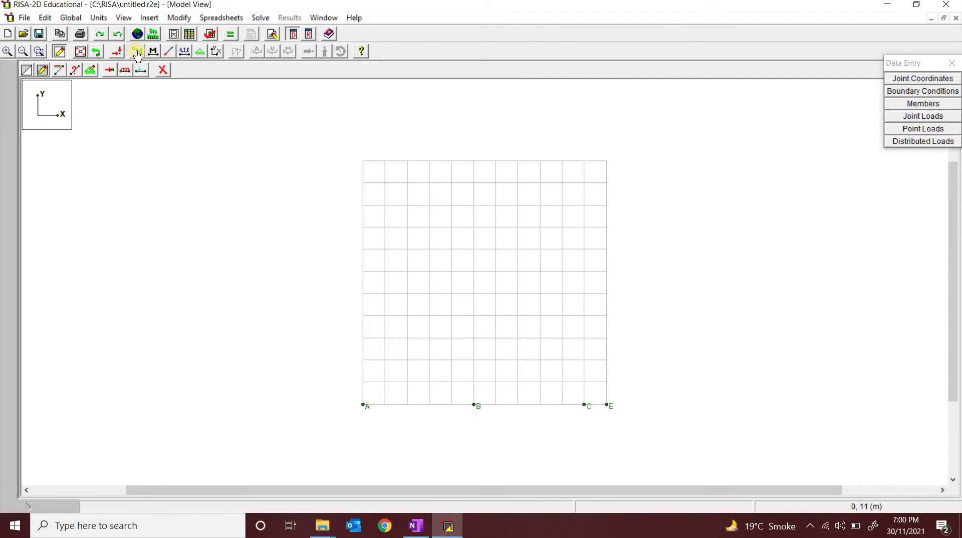
{"action": "left_click", "coordinate": [138, 53]}
{"action": "left_click", "coordinate": [137, 53]}
{"action": "left_click", "coordinate": [137, 53]}
Start the Boundary Conditions spreadsheet with a first row for joint A, consulting its support in the OneNote sketch
{"action": "left_click", "coordinate": [928, 95]}
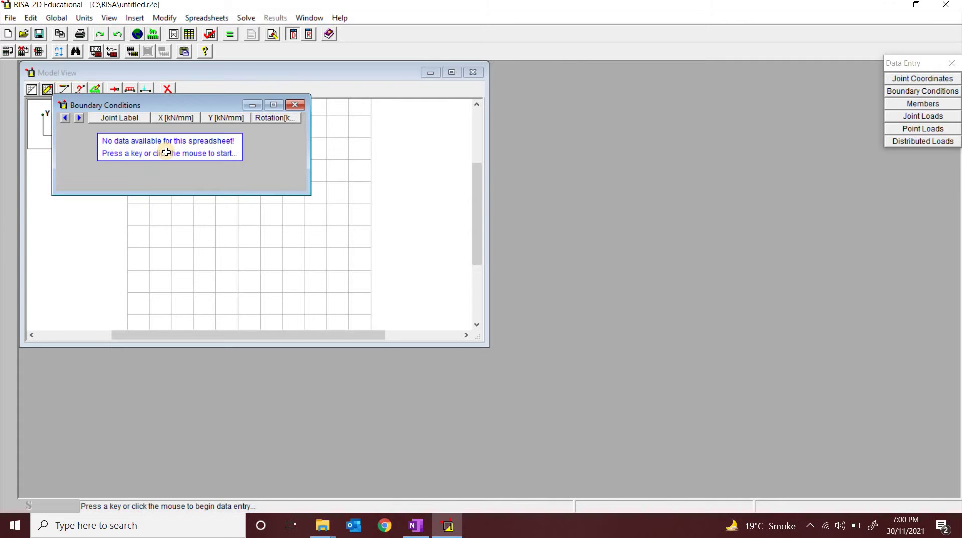
{"action": "left_click", "coordinate": [165, 152]}
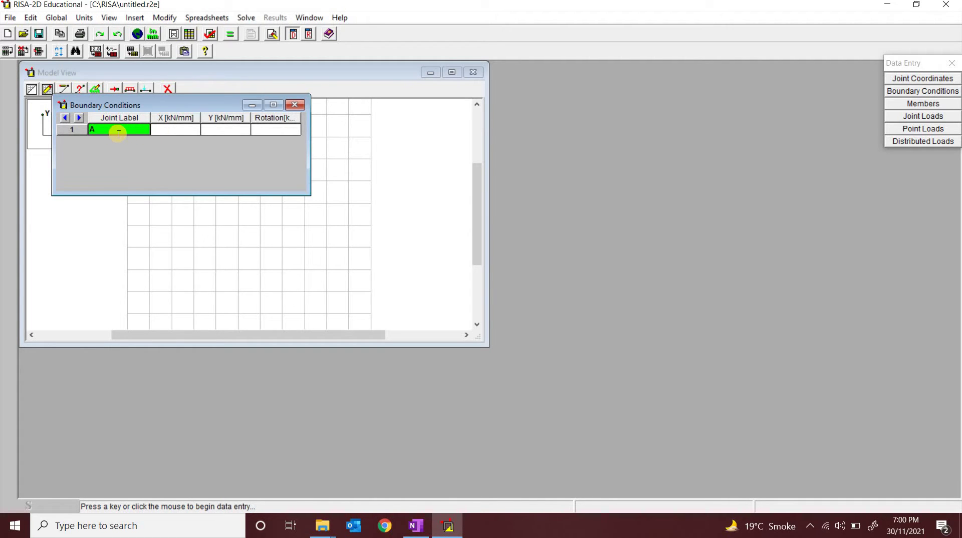
{"action": "left_click", "coordinate": [416, 526]}
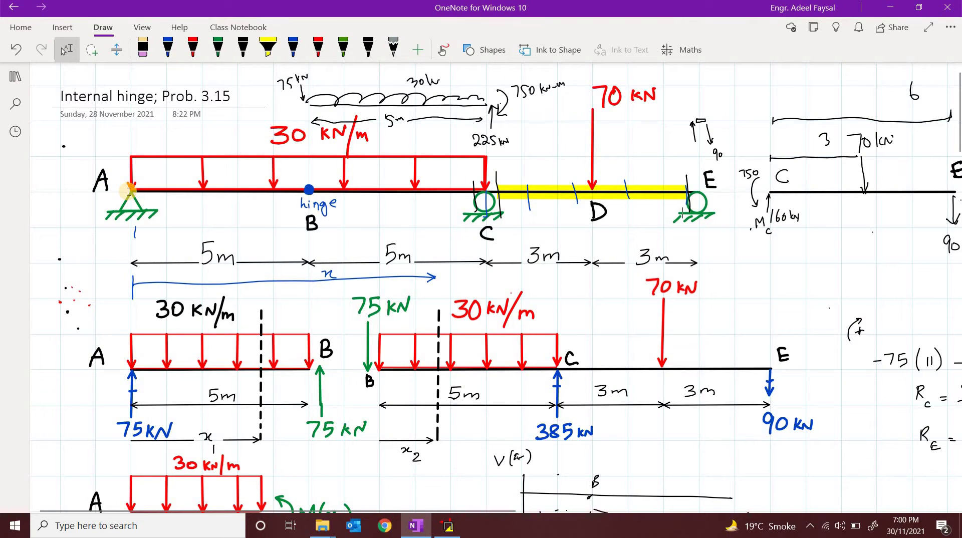
{"action": "left_click", "coordinate": [448, 527]}
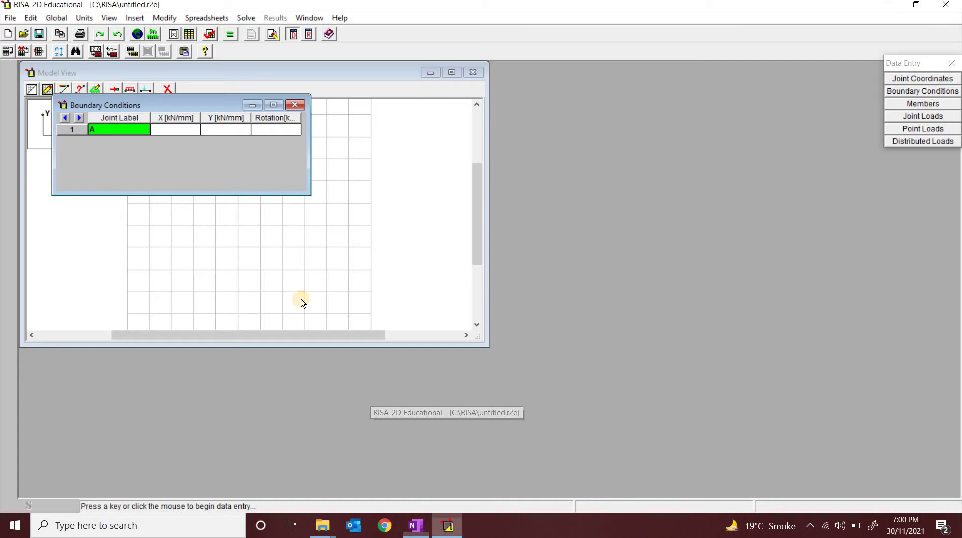
{"action": "left_click", "coordinate": [179, 132]}
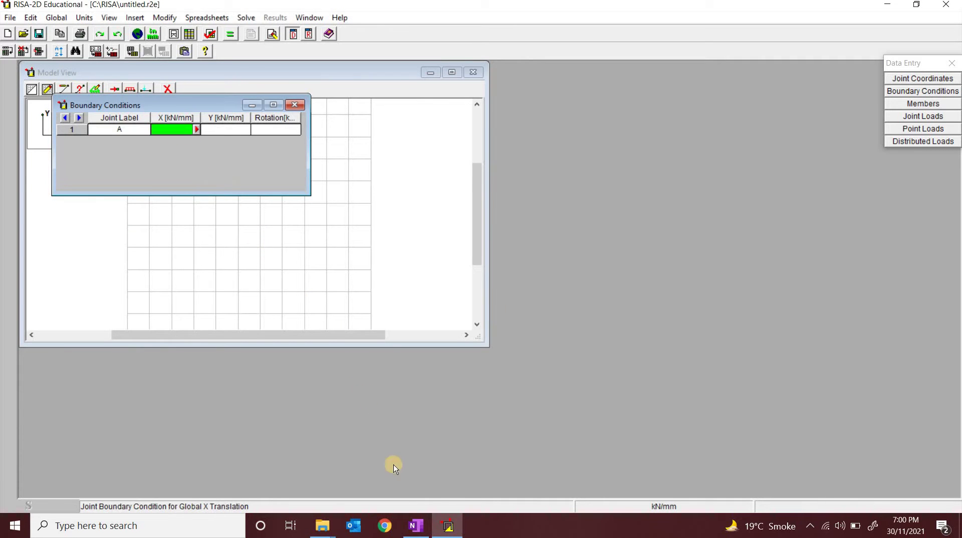
Compare the supports in the OneNote beam sketch with the Boundary Conditions spreadsheet in RISA-2D, moving its window clear of the axis symbol
{"action": "left_click", "coordinate": [421, 534]}
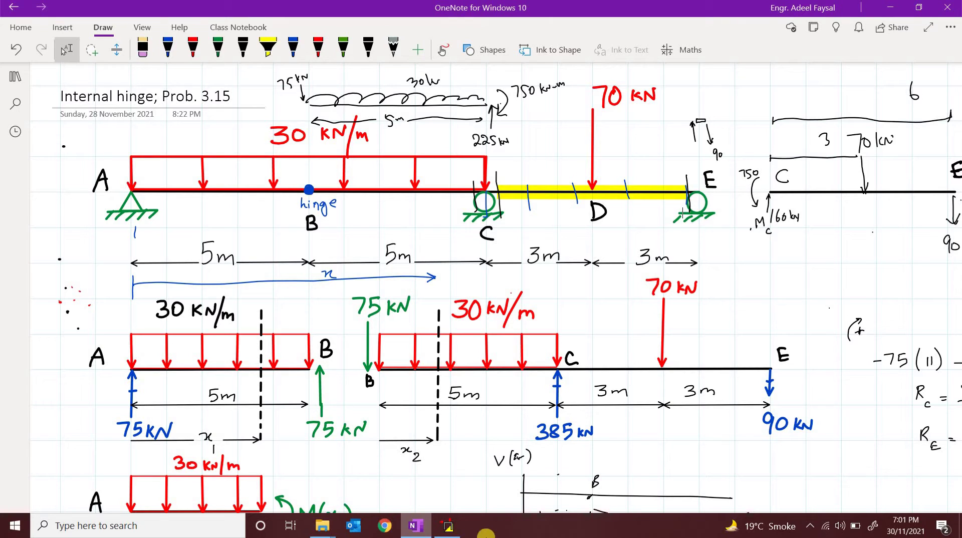
{"action": "left_click", "coordinate": [445, 534]}
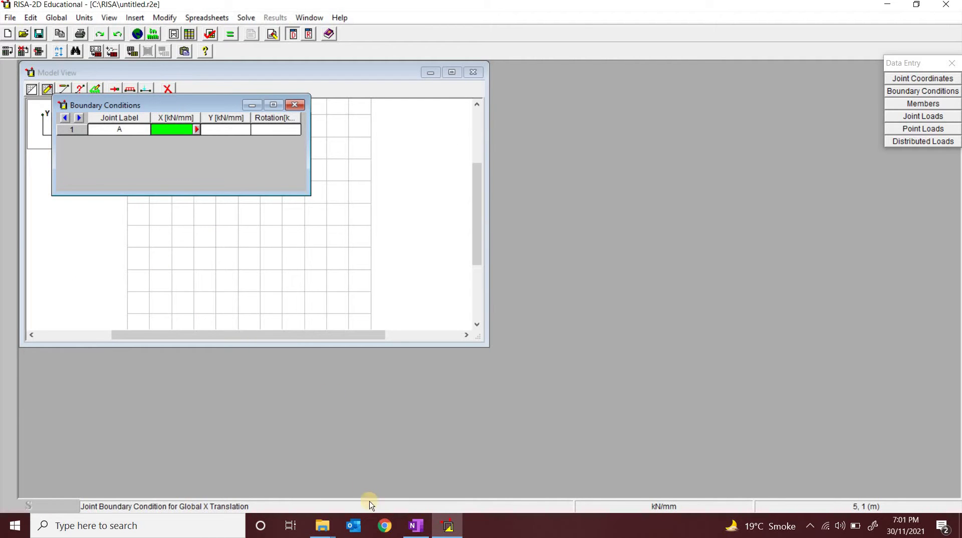
{"action": "left_click", "coordinate": [415, 526]}
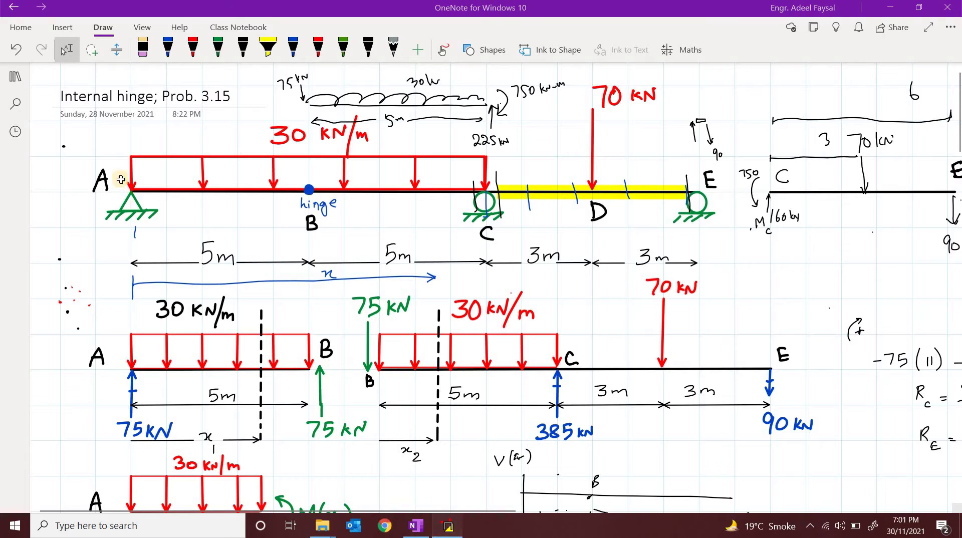
{"action": "left_click", "coordinate": [450, 525]}
{"action": "left_click_drag", "start_coordinate": [219, 109], "coordinate": [333, 112]}
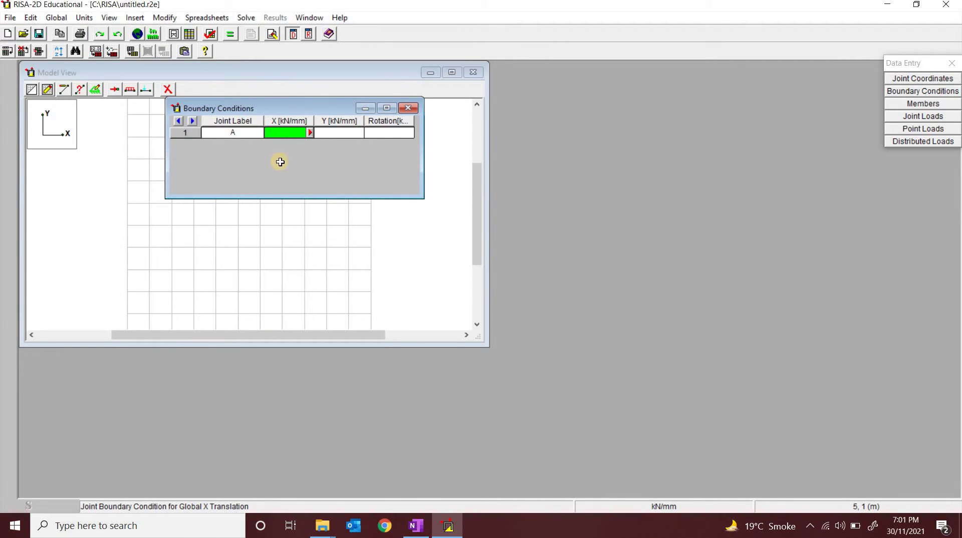
{"action": "left_click", "coordinate": [416, 526]}
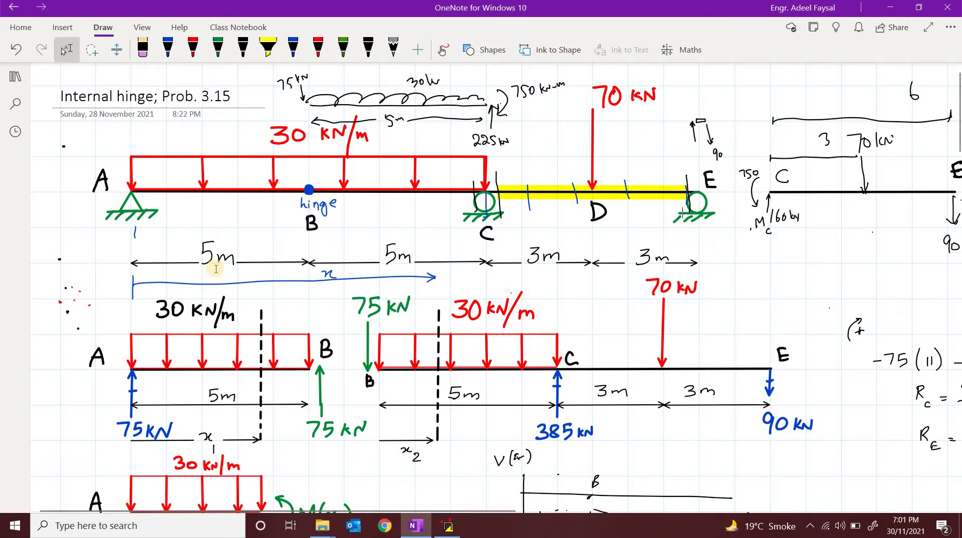
{"action": "left_click", "coordinate": [449, 526]}
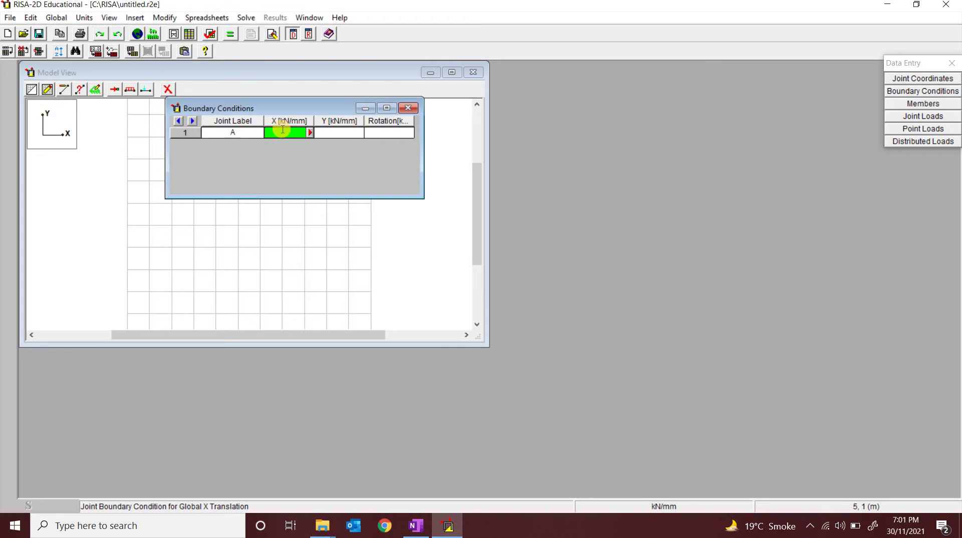
Set joint A's X-direction boundary condition to Fixed
{"action": "left_click", "coordinate": [310, 132]}
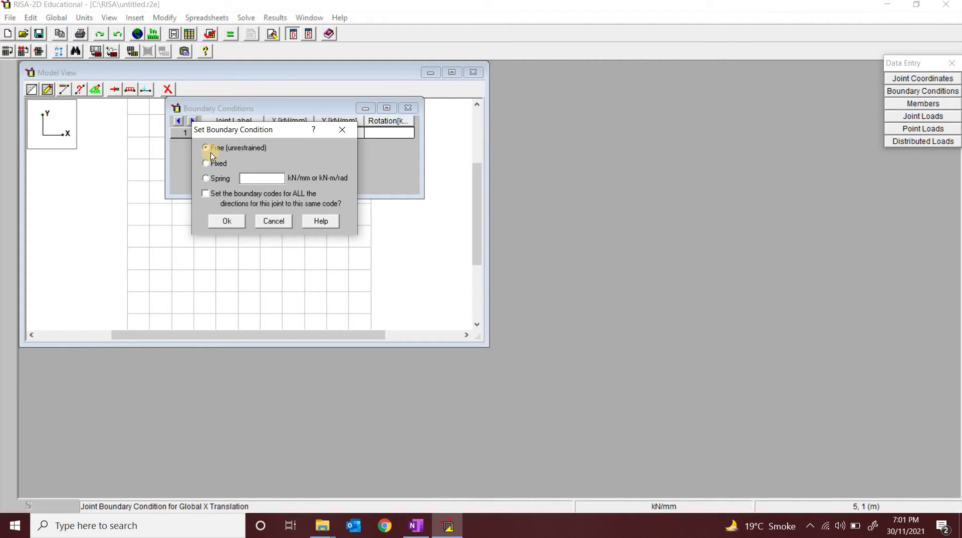
{"action": "left_click_drag", "start_coordinate": [240, 133], "coordinate": [308, 153]}
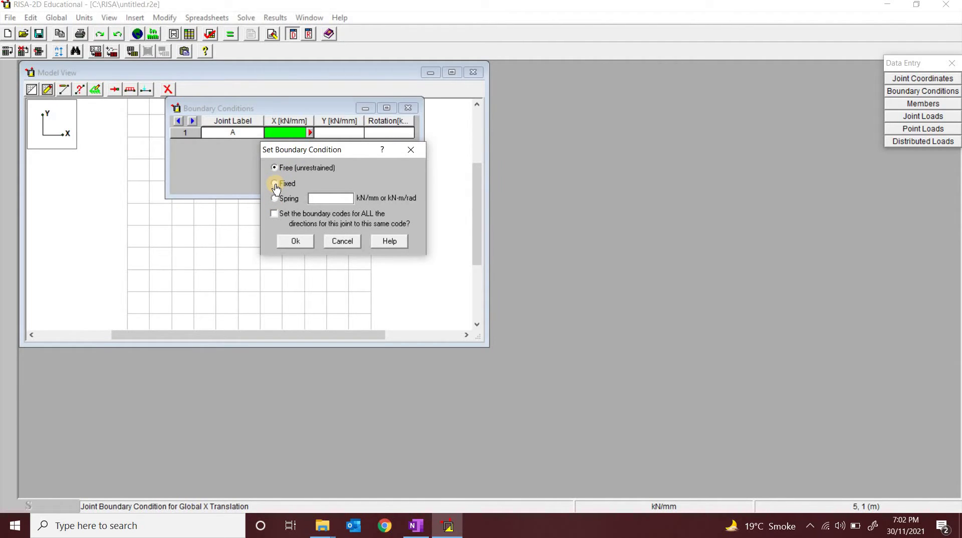
{"action": "left_click", "coordinate": [275, 185]}
{"action": "left_click", "coordinate": [275, 198]}
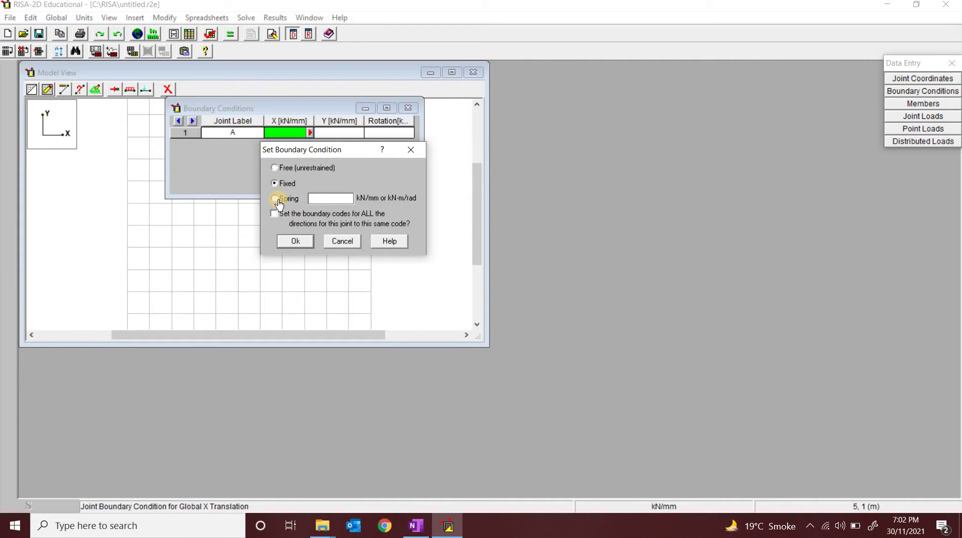
{"action": "left_click", "coordinate": [349, 198]}
{"action": "left_click", "coordinate": [275, 184]}
{"action": "left_click", "coordinate": [296, 242]}
Set joint A's Y-direction boundary condition to Fixed
{"action": "left_click", "coordinate": [343, 133]}
{"action": "left_click", "coordinate": [360, 132]}
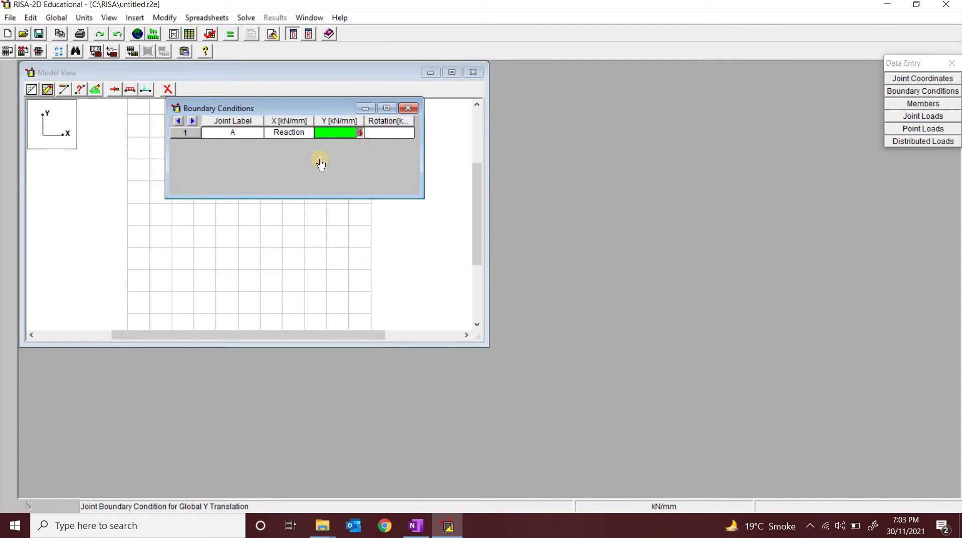
{"action": "left_click", "coordinate": [206, 165]}
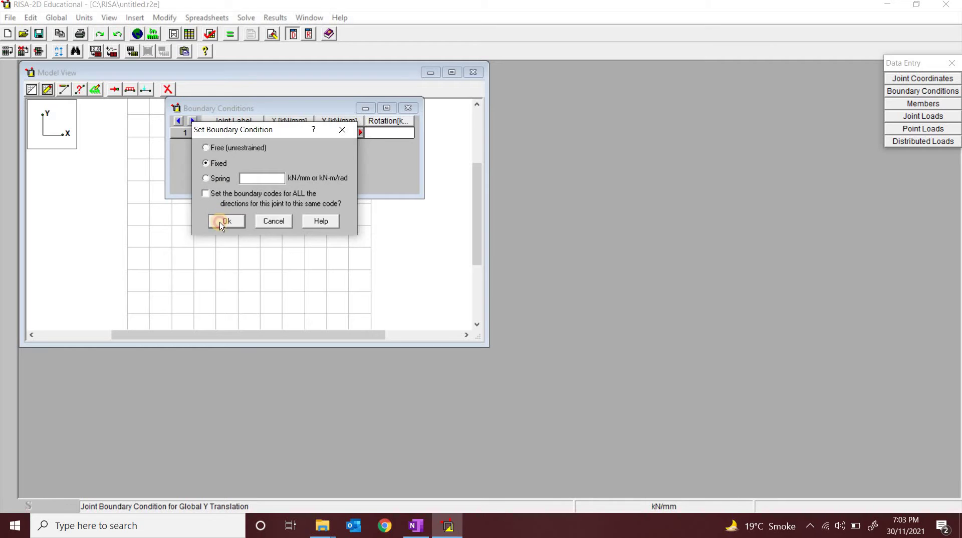
{"action": "left_click", "coordinate": [227, 221]}
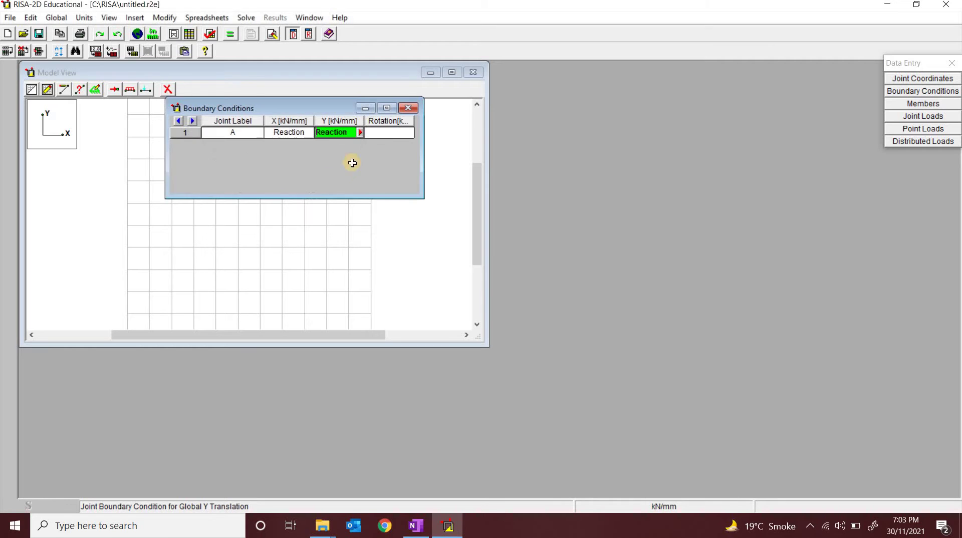
Keep joint A's Rotation boundary condition as Free (unrestrained), consulting its support in the OneNote sketch before returning to RISA-2D
{"action": "left_click", "coordinate": [382, 132]}
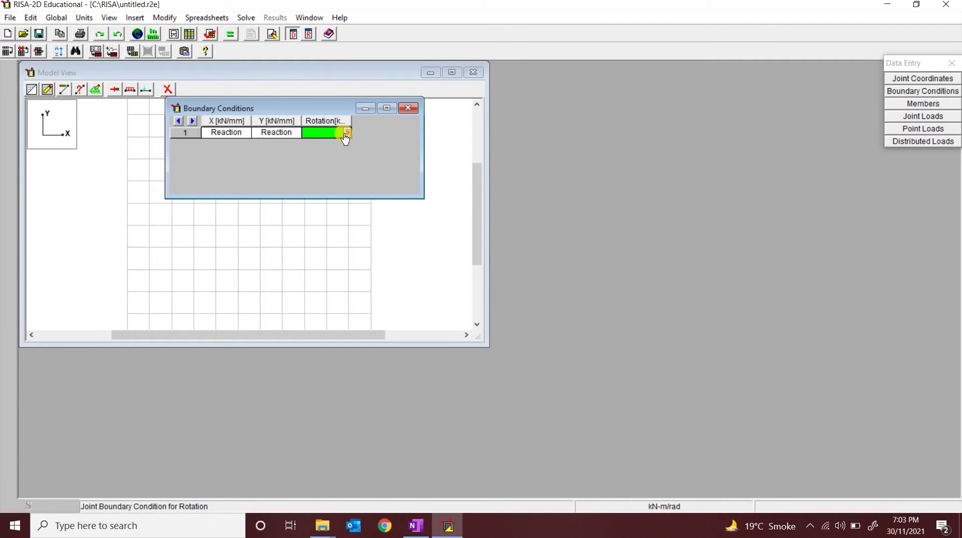
{"action": "left_click", "coordinate": [347, 133]}
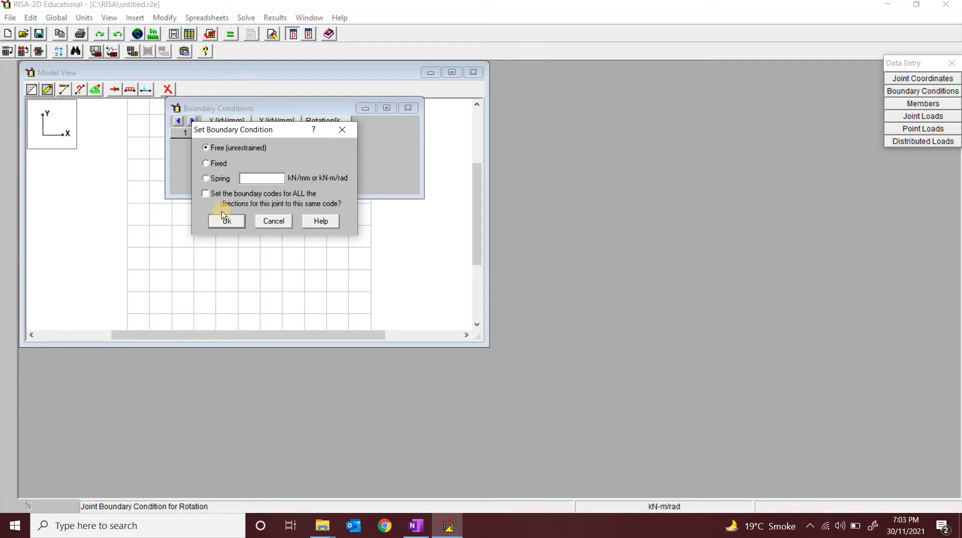
{"action": "left_click", "coordinate": [227, 221]}
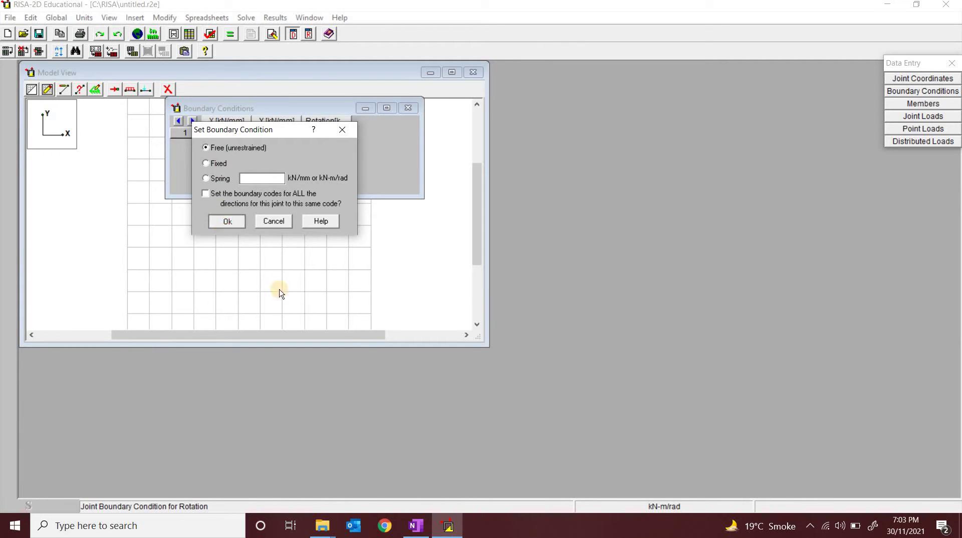
{"action": "left_click", "coordinate": [415, 526]}
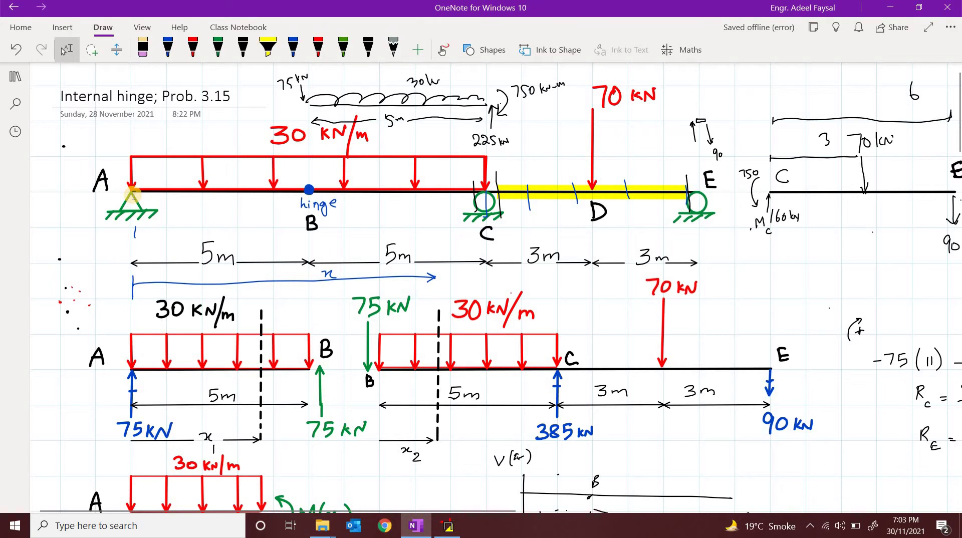
{"action": "left_click", "coordinate": [447, 526]}
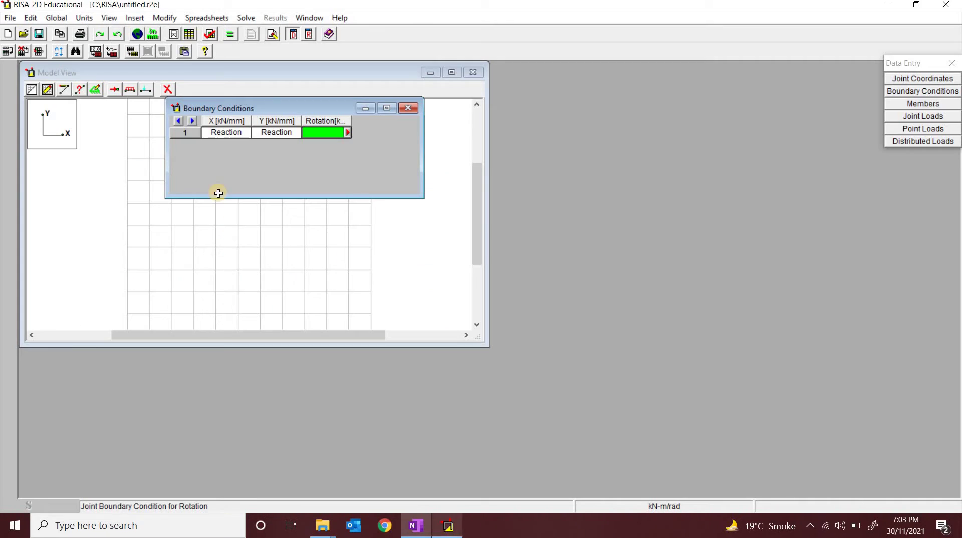
Add a second Boundary Conditions row for joint B and consult the hinge at B in the OneNote sketch
{"action": "key", "text": "Left"}
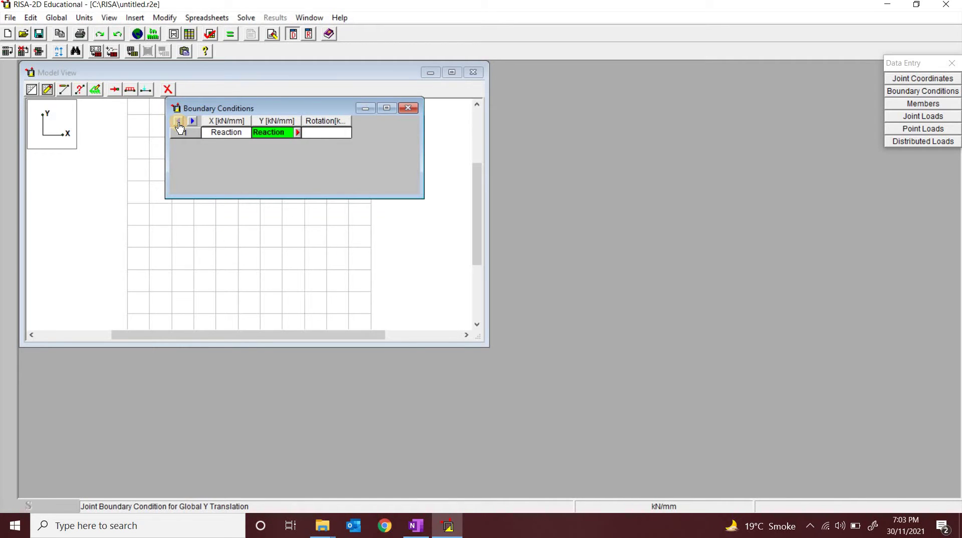
{"action": "left_click", "coordinate": [179, 123]}
{"action": "left_click", "coordinate": [179, 123]}
{"action": "left_click", "coordinate": [232, 135]}
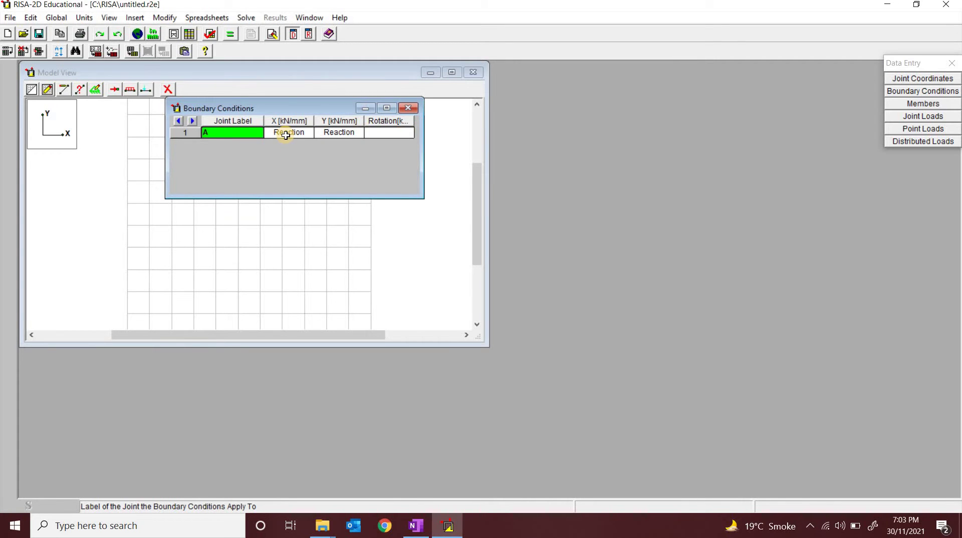
{"action": "key", "text": "Down"}
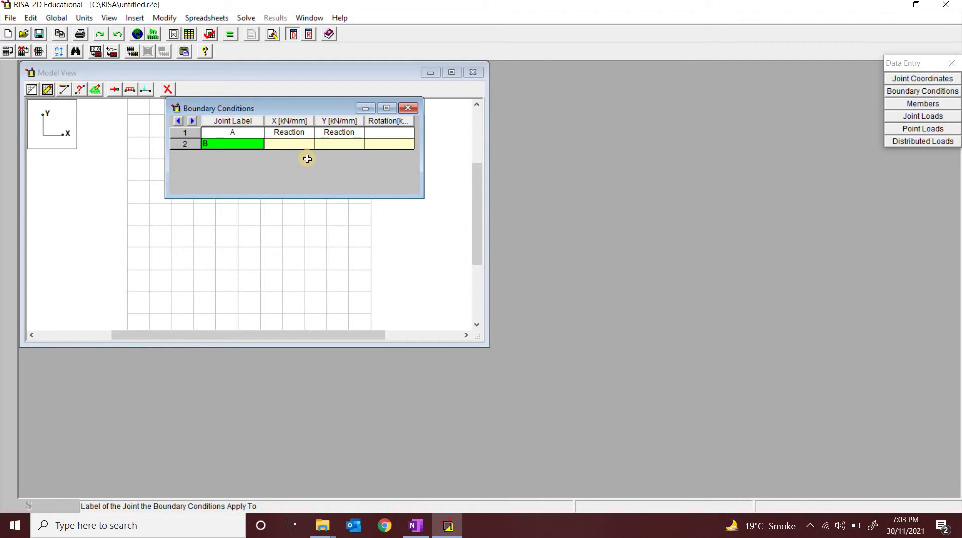
{"action": "left_click", "coordinate": [412, 534]}
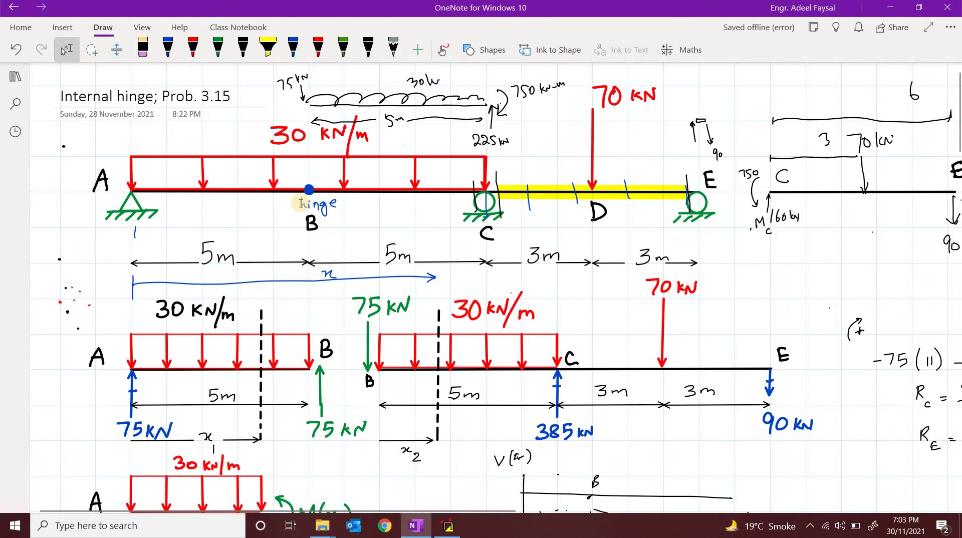
{"action": "left_click", "coordinate": [448, 526]}
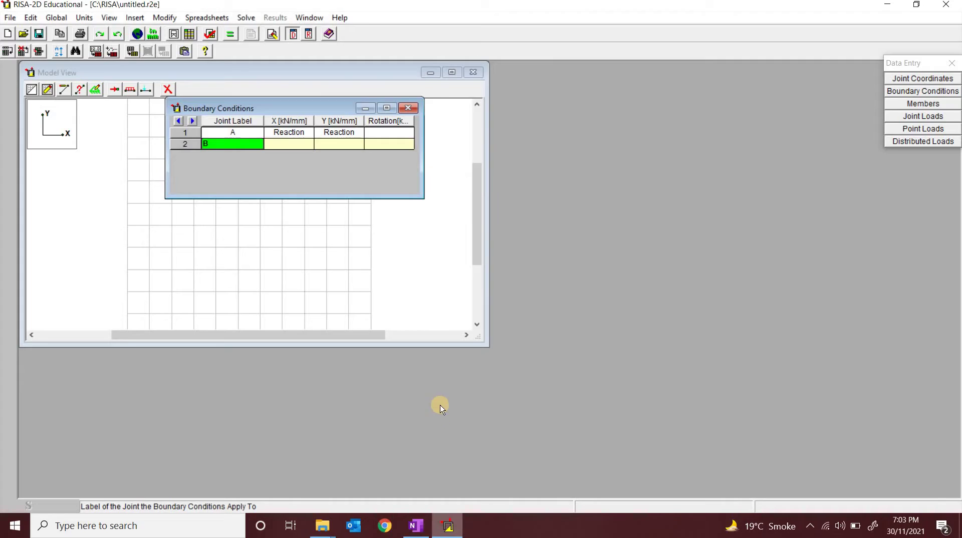
Review joint B's X, Y and Rotation cells against joint A's row in the Boundary Conditions spreadsheet
{"action": "left_click", "coordinate": [296, 144]}
{"action": "left_click", "coordinate": [336, 145]}
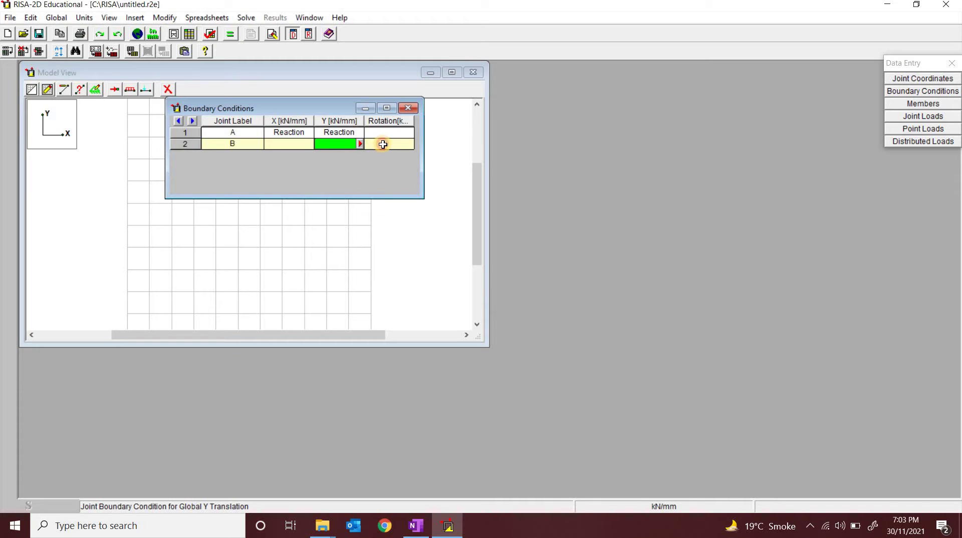
{"action": "left_click", "coordinate": [382, 144]}
{"action": "left_click", "coordinate": [257, 138]}
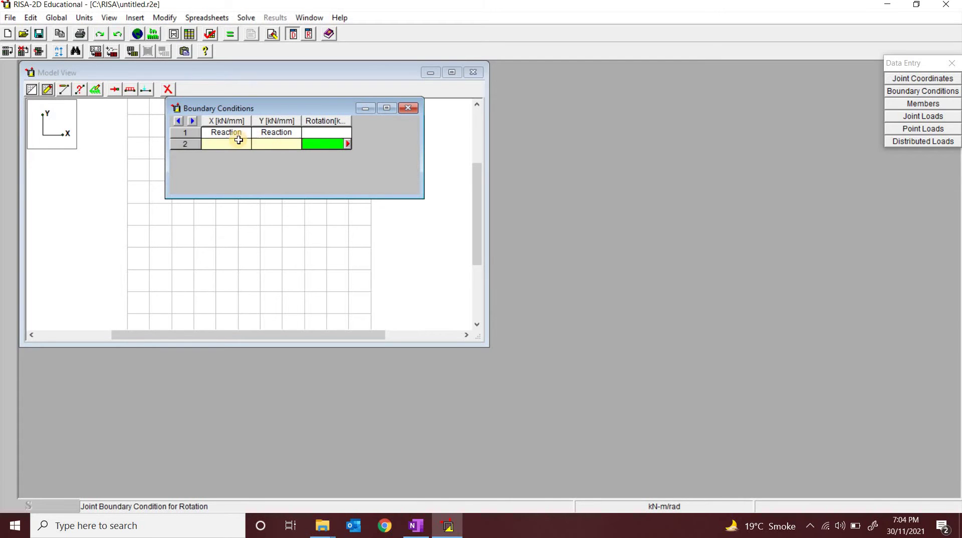
{"action": "left_click", "coordinate": [214, 146]}
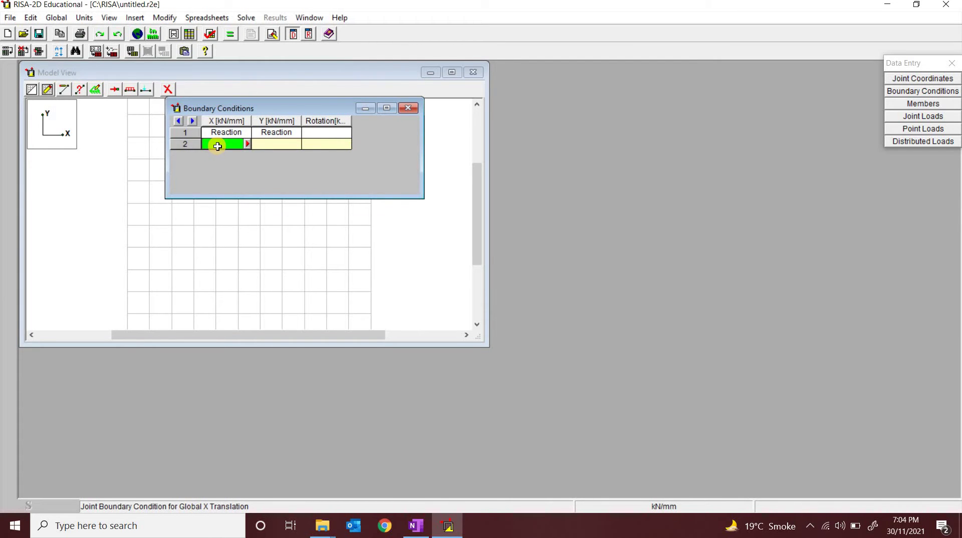
{"action": "key", "text": "Left"}
{"action": "key", "text": "Left"}
{"action": "key", "text": "Left"}
{"action": "key", "text": "Right"}
{"action": "key", "text": "Right"}
{"action": "key", "text": "Left"}
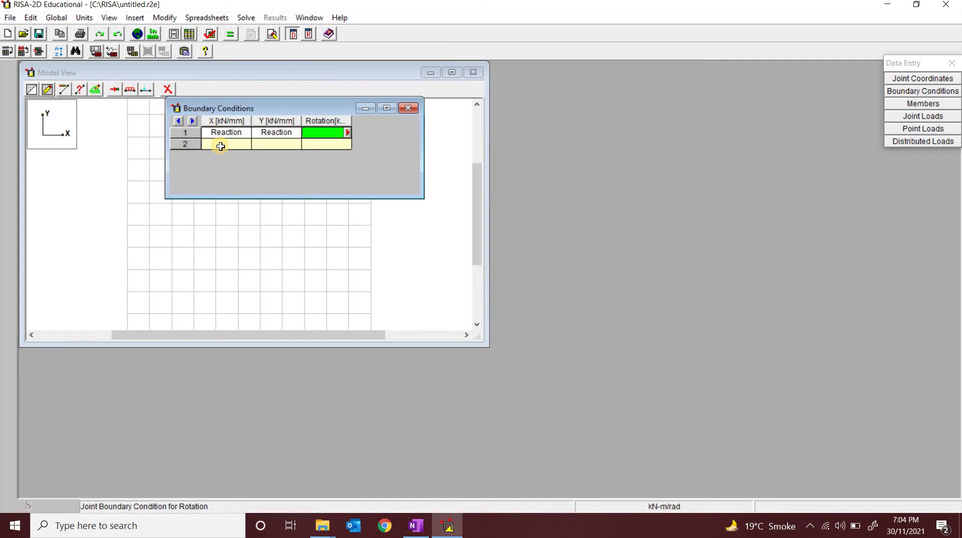
{"action": "key", "text": "Left"}
{"action": "key", "text": "Left"}
{"action": "key", "text": "Left"}
{"action": "left_click", "coordinate": [222, 146]}
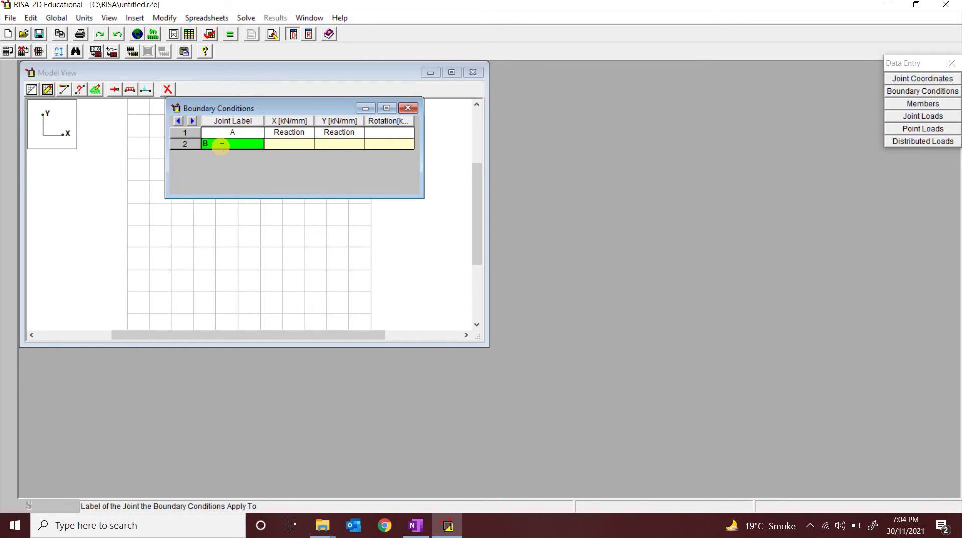
Add a third Boundary Conditions row for joint C and delete that line
{"action": "key", "text": "Return"}
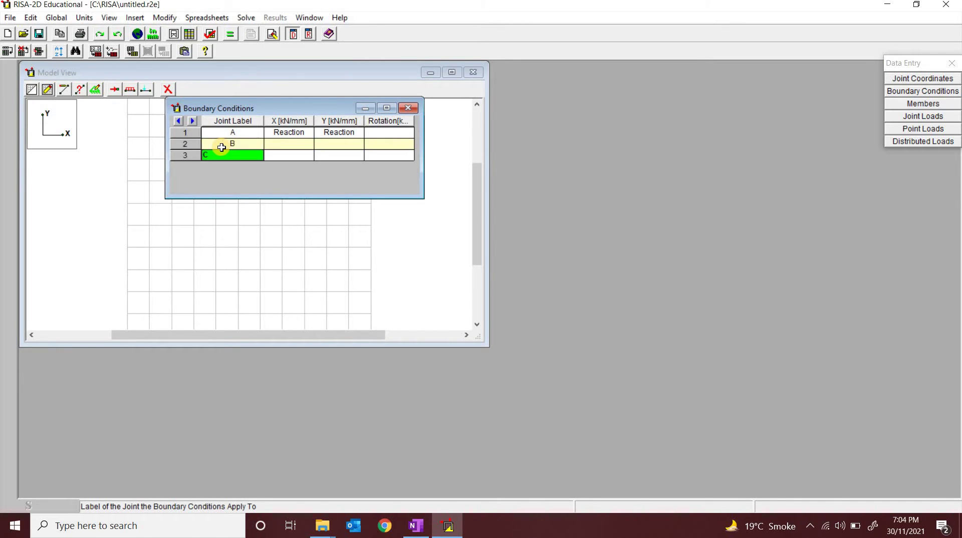
{"action": "type", "text": "C"}
{"action": "left_click", "coordinate": [183, 144]}
{"action": "right_click", "coordinate": [184, 146]}
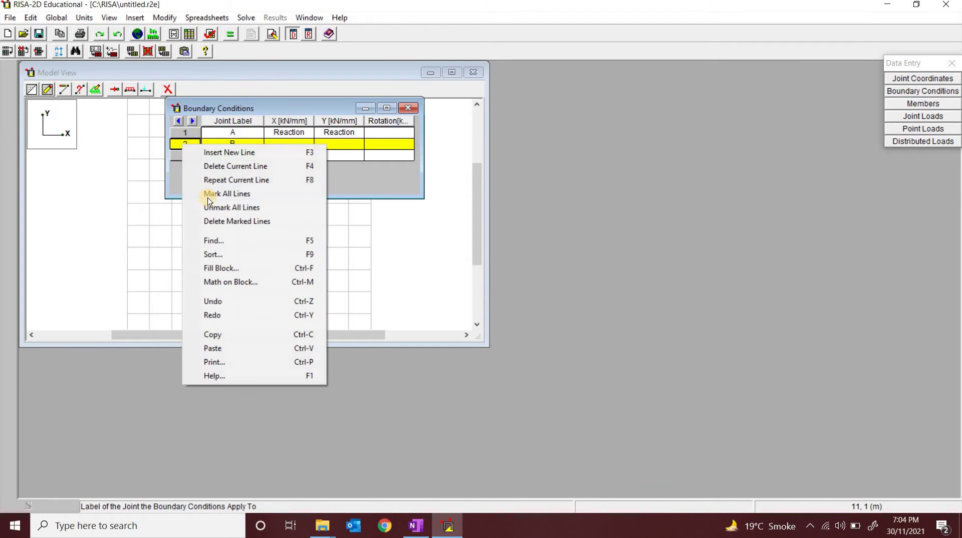
{"action": "left_click", "coordinate": [215, 165]}
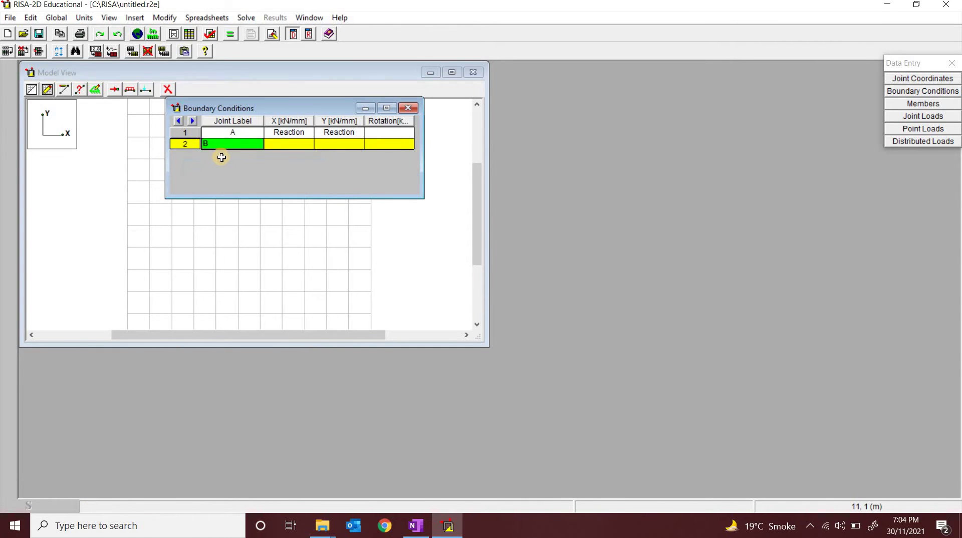
Relabel the second row as joint C and keep its X direction Free (unrestrained), consulting its support in the OneNote sketch
{"action": "left_click_drag", "start_coordinate": [223, 144], "coordinate": [201, 144]}
{"action": "left_click", "coordinate": [415, 525]}
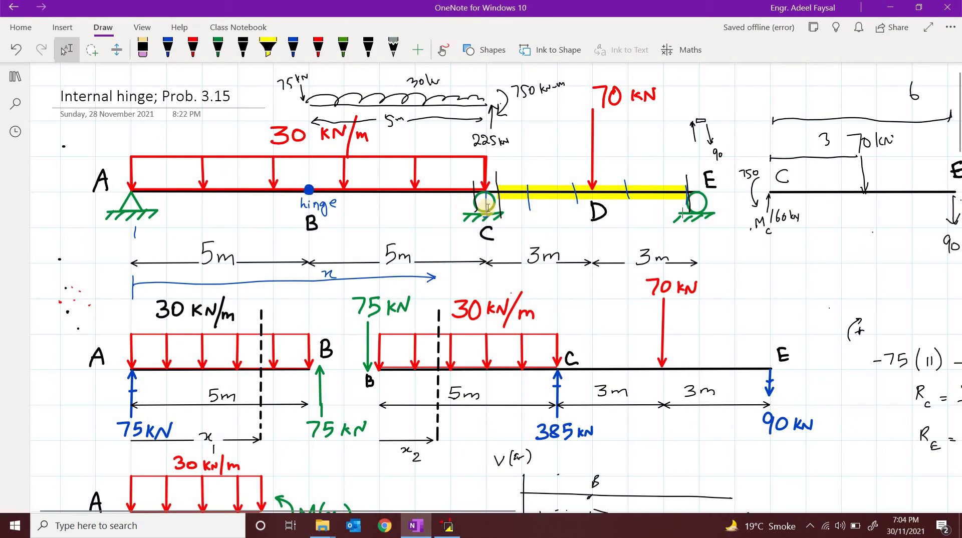
{"action": "key", "text": "alt+Tab"}
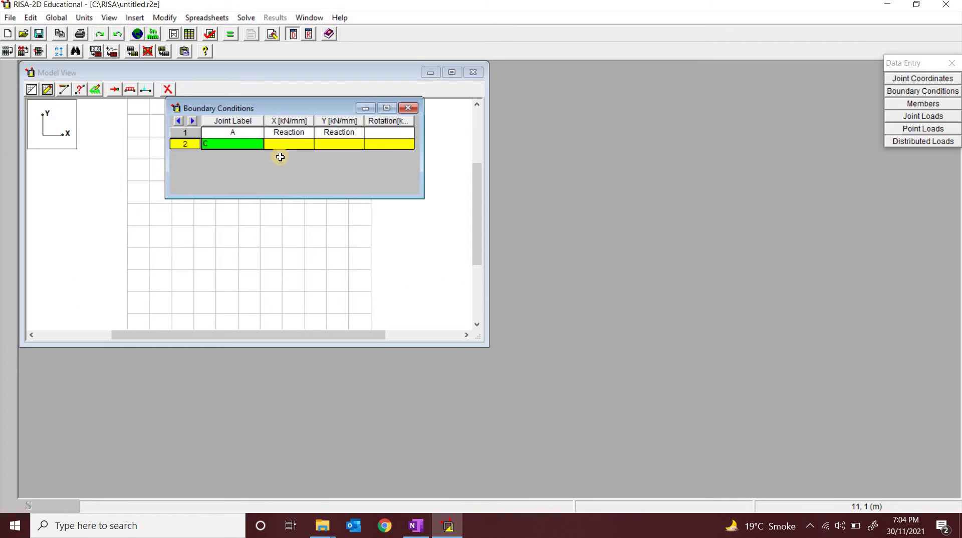
{"action": "left_click", "coordinate": [287, 147]}
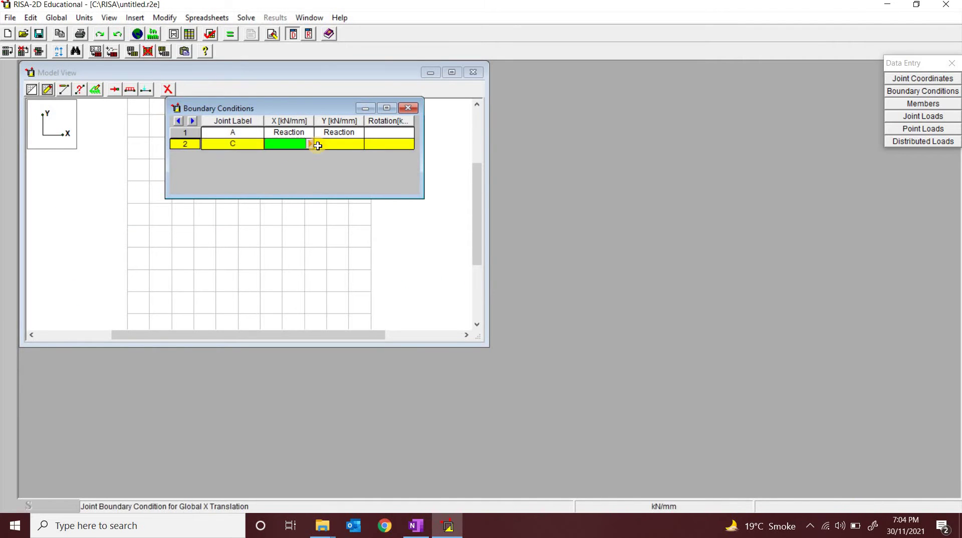
{"action": "left_click", "coordinate": [311, 146]}
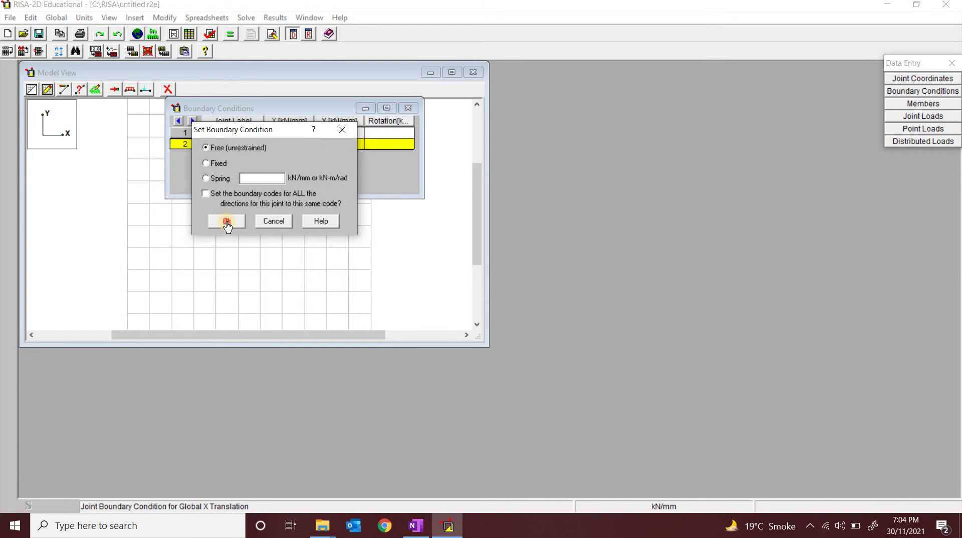
{"action": "left_click", "coordinate": [226, 222]}
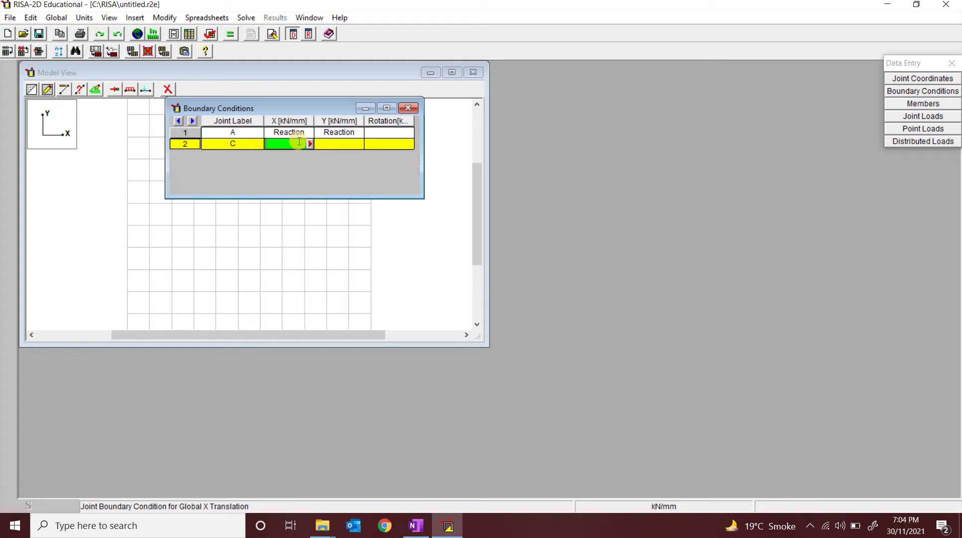
Set joint C's Y-direction boundary condition to Fixed
{"action": "left_click", "coordinate": [329, 146]}
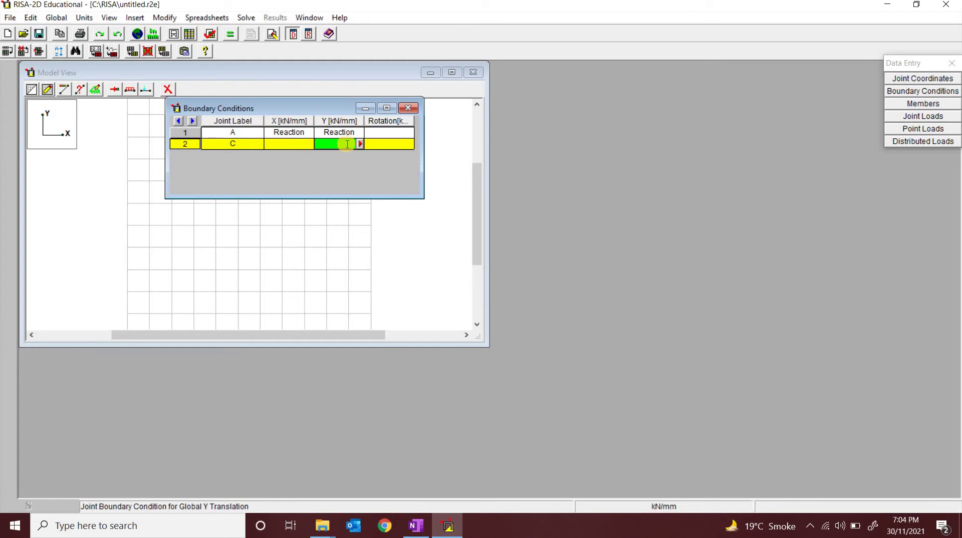
{"action": "left_click", "coordinate": [303, 142]}
{"action": "left_click", "coordinate": [359, 145]}
{"action": "left_click", "coordinate": [362, 144]}
{"action": "left_click", "coordinate": [216, 165]}
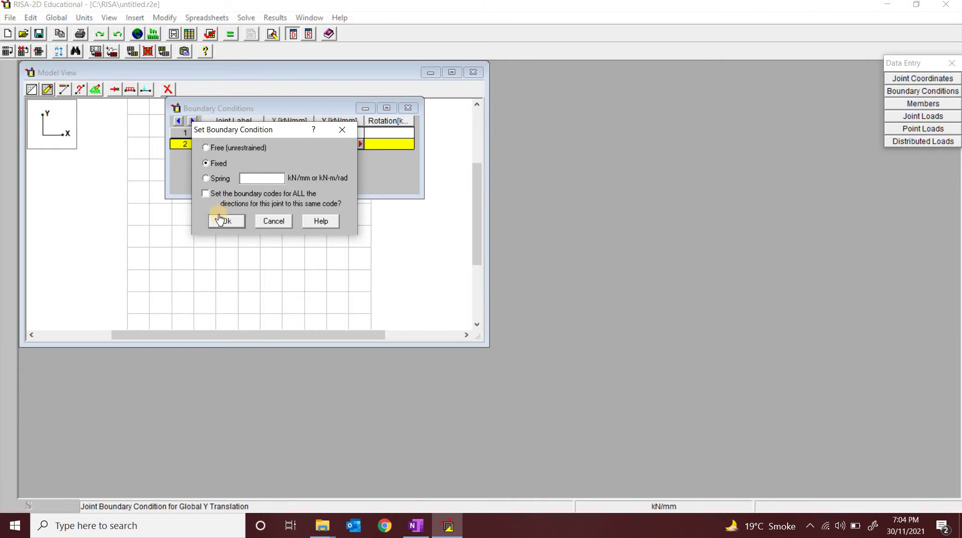
{"action": "left_click", "coordinate": [218, 221]}
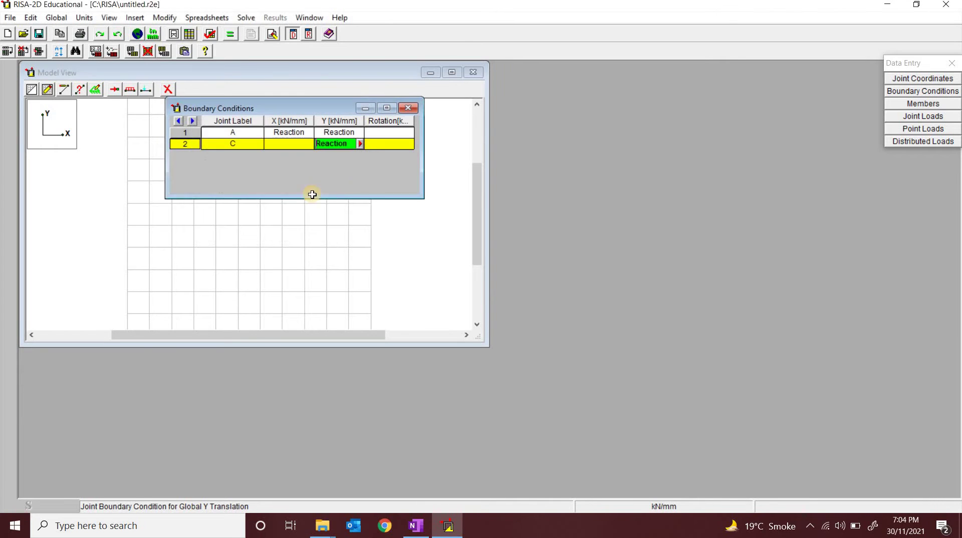
Leave the second row's Rotation blank and re-enter its joint label C, consulting the OneNote beam sketch
{"action": "left_click", "coordinate": [383, 144]}
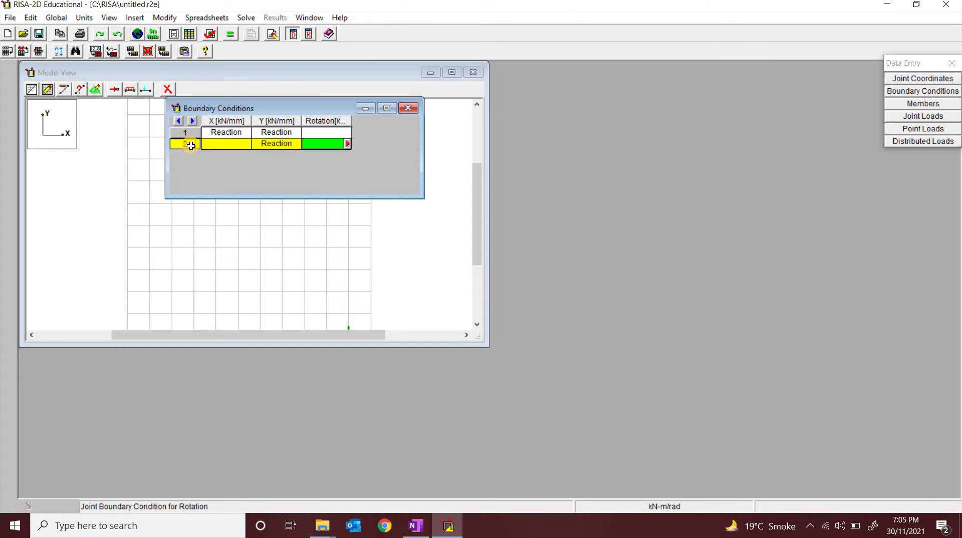
{"action": "left_click", "coordinate": [178, 121]}
{"action": "left_click", "coordinate": [178, 121]}
{"action": "left_click", "coordinate": [178, 122]}
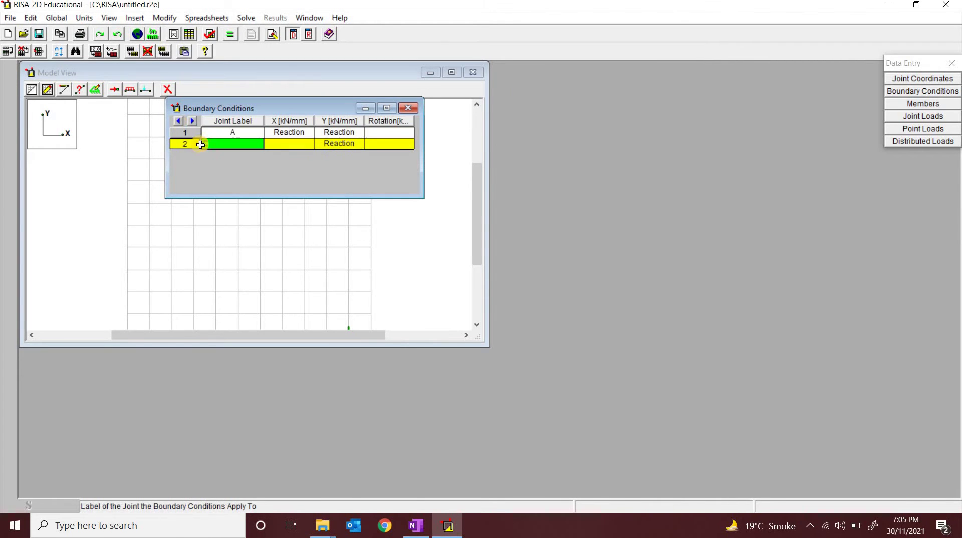
{"action": "left_click", "coordinate": [425, 522]}
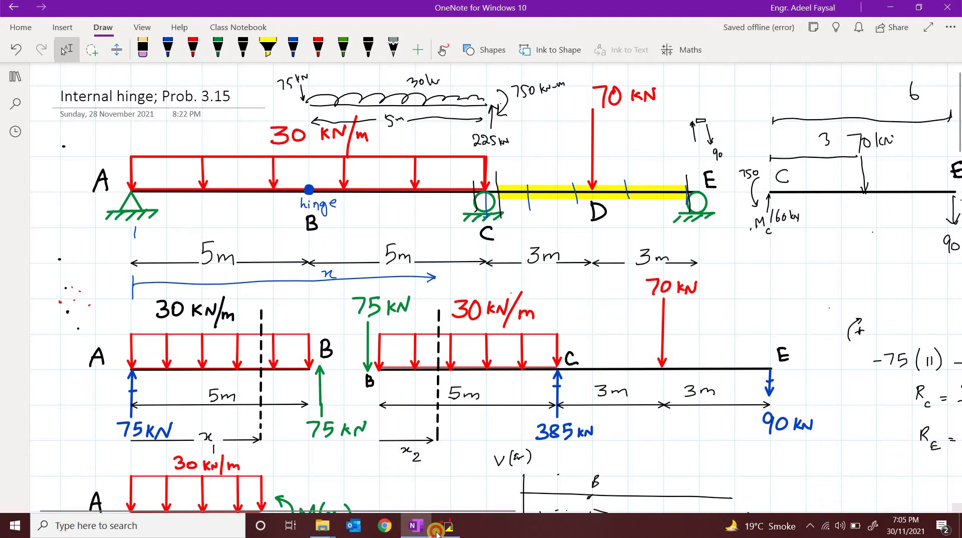
{"action": "left_click", "coordinate": [436, 532]}
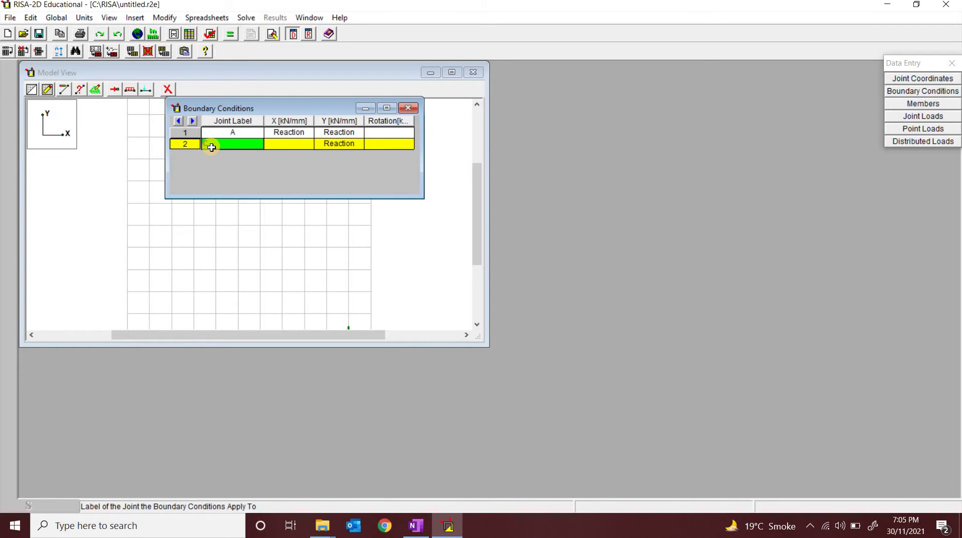
{"action": "type", "text": "C"}
Add a third row to the Boundary Conditions spreadsheet and label it joint E
{"action": "key", "text": "Return"}
{"action": "type", "text": "B"}
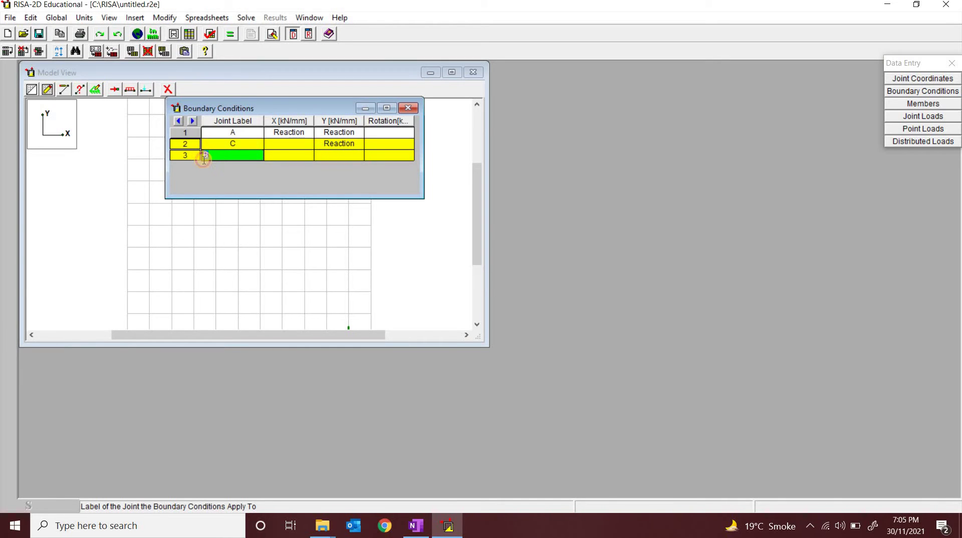
{"action": "left_click", "coordinate": [244, 160]}
{"action": "type", "text": "E"}
Set joint E's Y-direction boundary condition to Fixed, consulting its support in the OneNote sketch, and close the Boundary Conditions spreadsheet
{"action": "left_click", "coordinate": [298, 160]}
{"action": "left_click", "coordinate": [345, 155]}
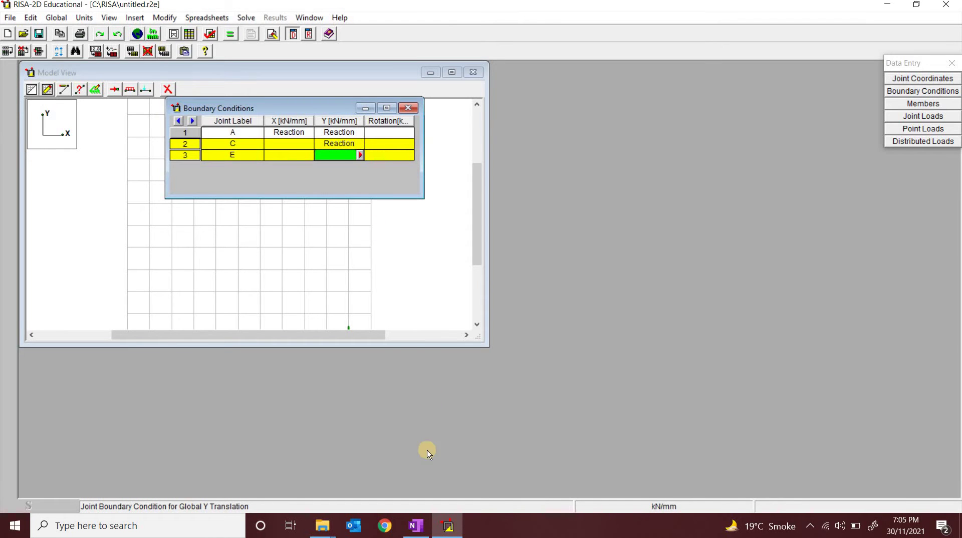
{"action": "left_click", "coordinate": [411, 524]}
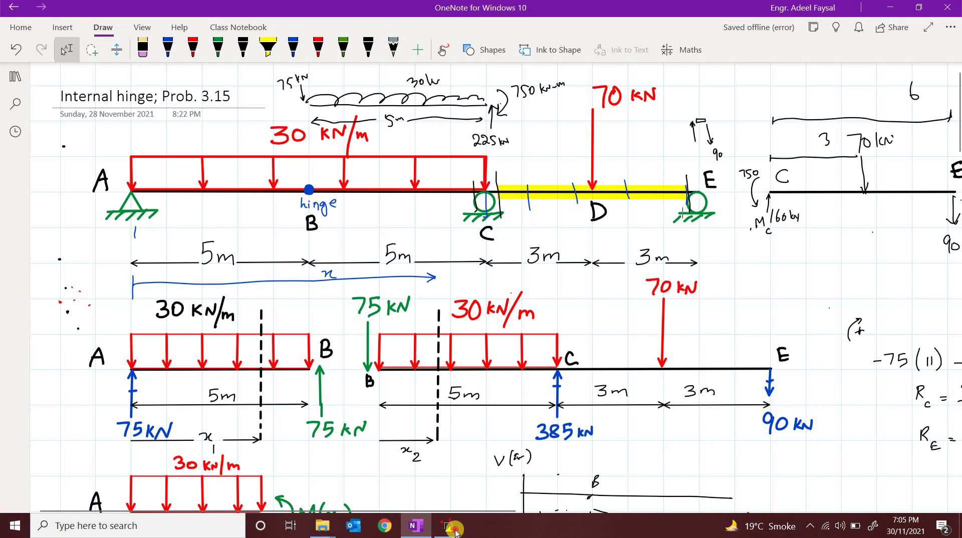
{"action": "left_click", "coordinate": [449, 526]}
{"action": "left_click", "coordinate": [361, 155]}
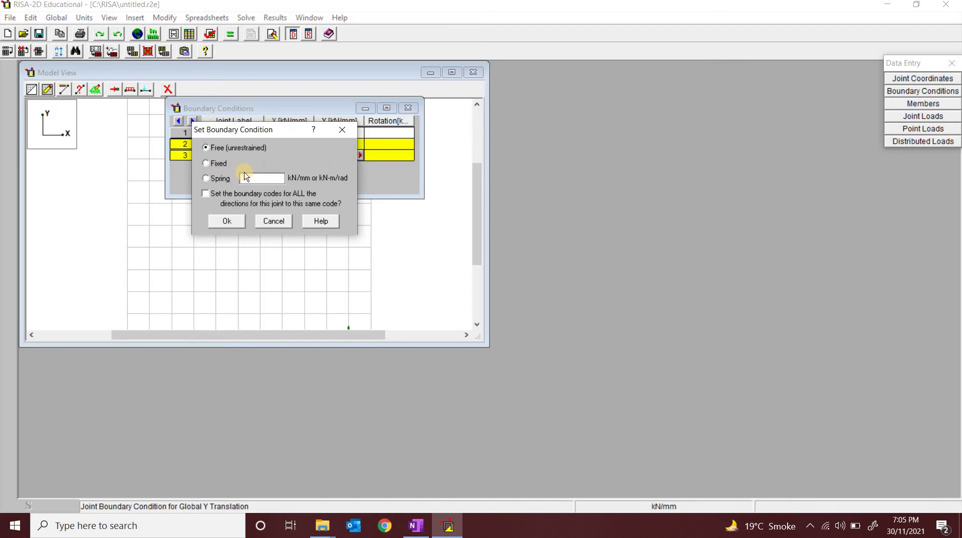
{"action": "left_click", "coordinate": [207, 163]}
{"action": "left_click", "coordinate": [226, 221]}
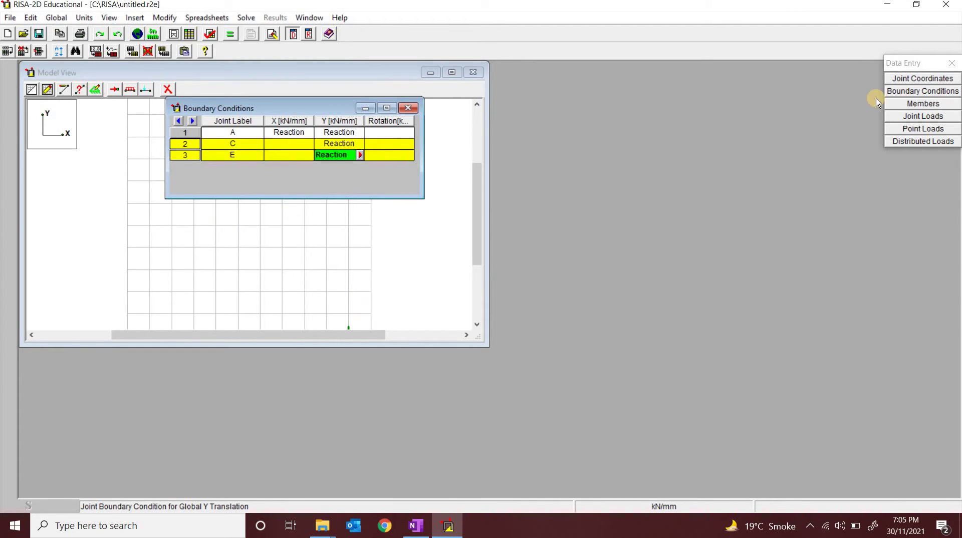
{"action": "left_click", "coordinate": [410, 108]}
Compare the joints and supports in the maximized Model View with the beam sketch in OneNote
{"action": "left_click", "coordinate": [901, 105]}
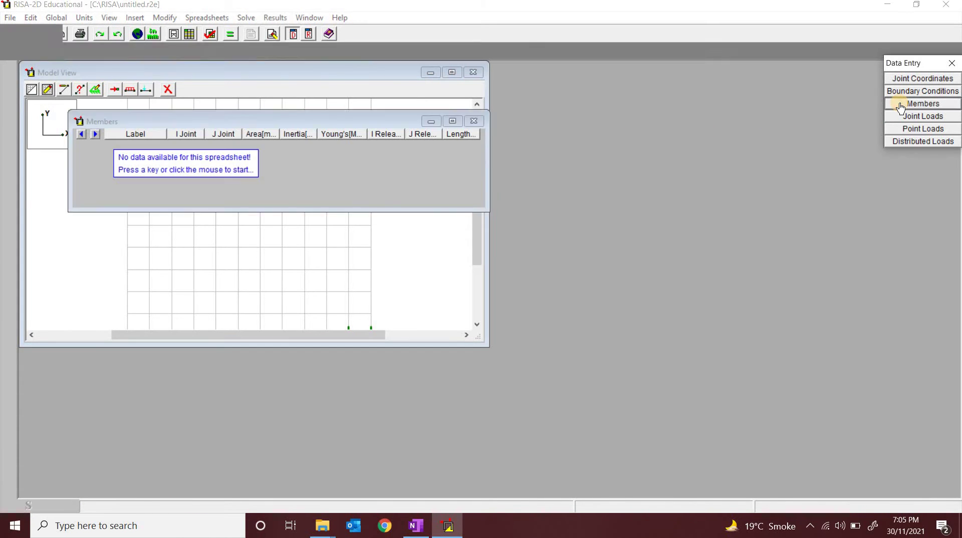
{"action": "left_click", "coordinate": [474, 121]}
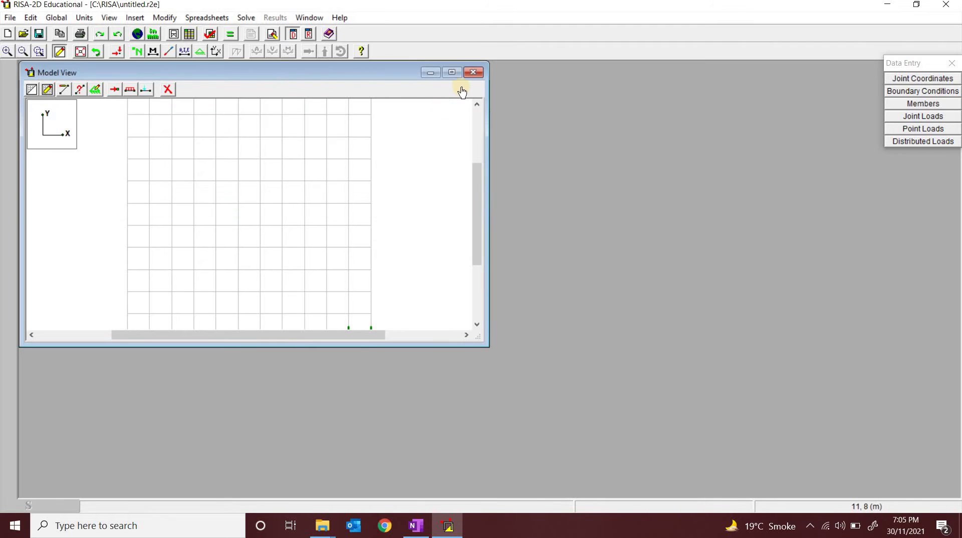
{"action": "left_click", "coordinate": [452, 74]}
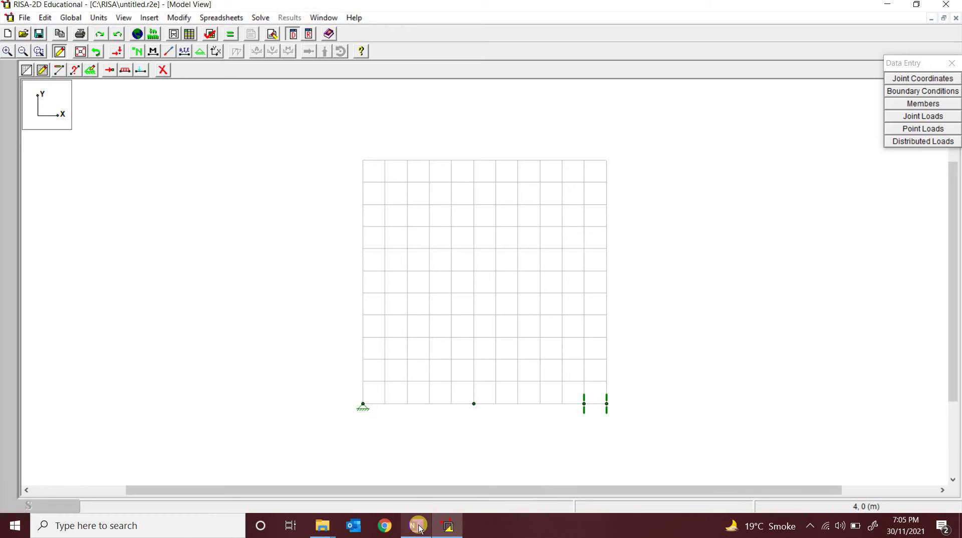
{"action": "mouse_move", "coordinate": [420, 528]}
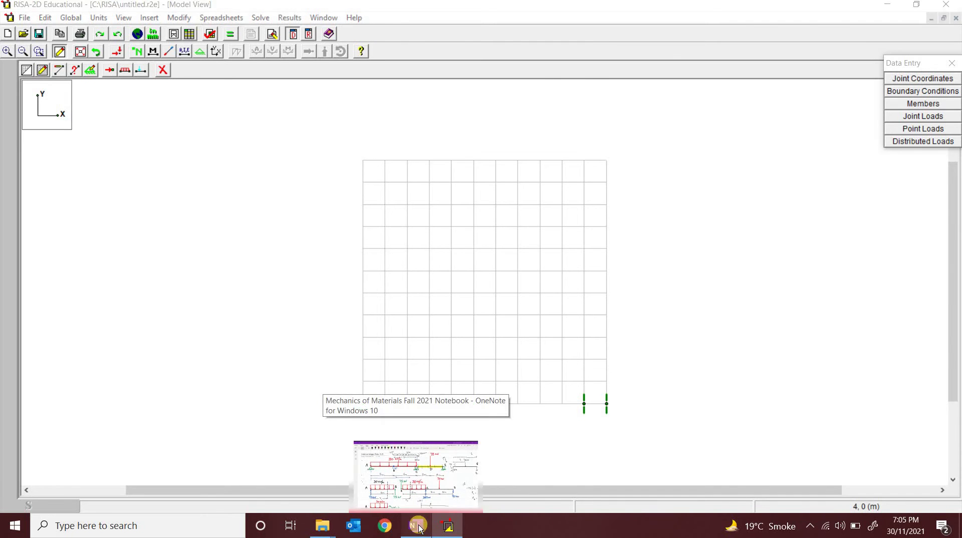
{"action": "left_click", "coordinate": [418, 526]}
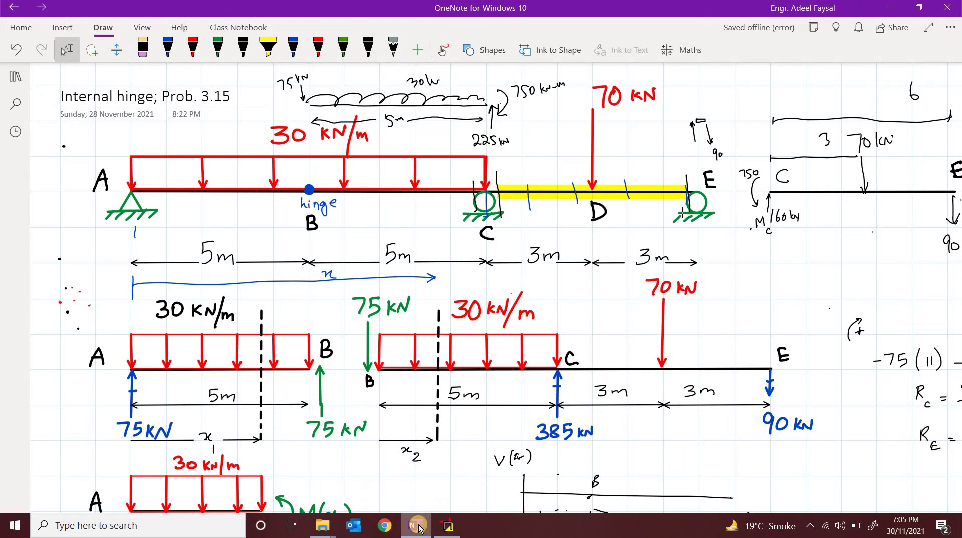
{"action": "left_click", "coordinate": [418, 526]}
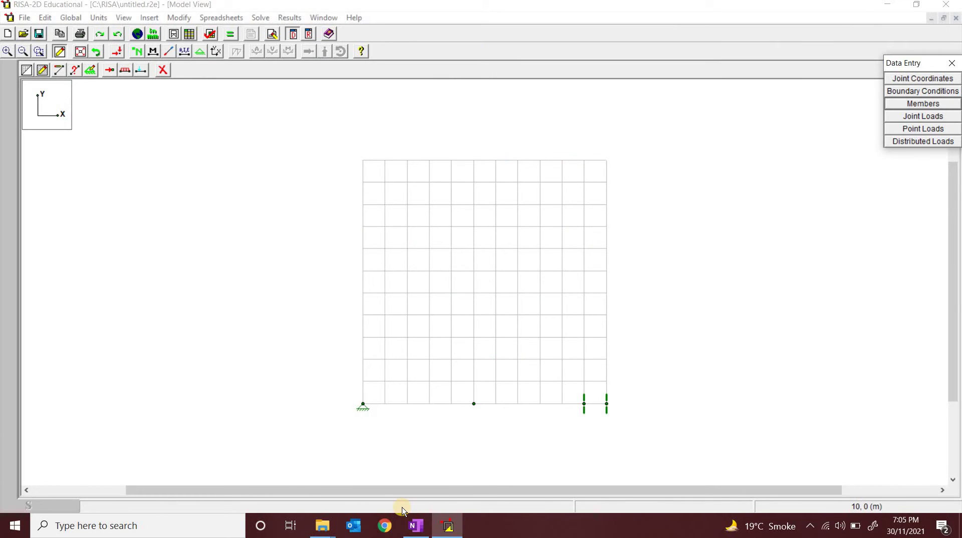
{"action": "scroll", "coordinate": [399, 509], "scroll_direction": "down", "scroll_amount": 1}
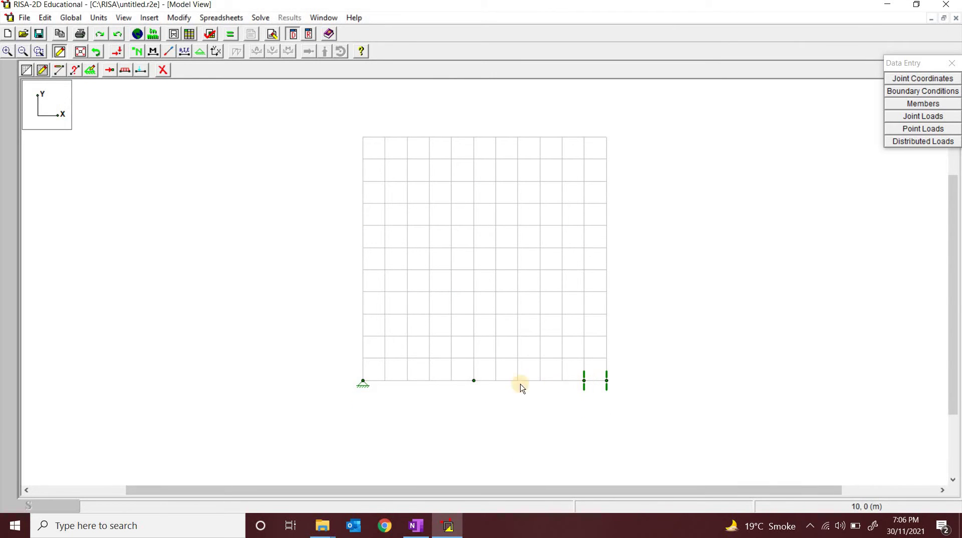
{"action": "left_click", "coordinate": [410, 532]}
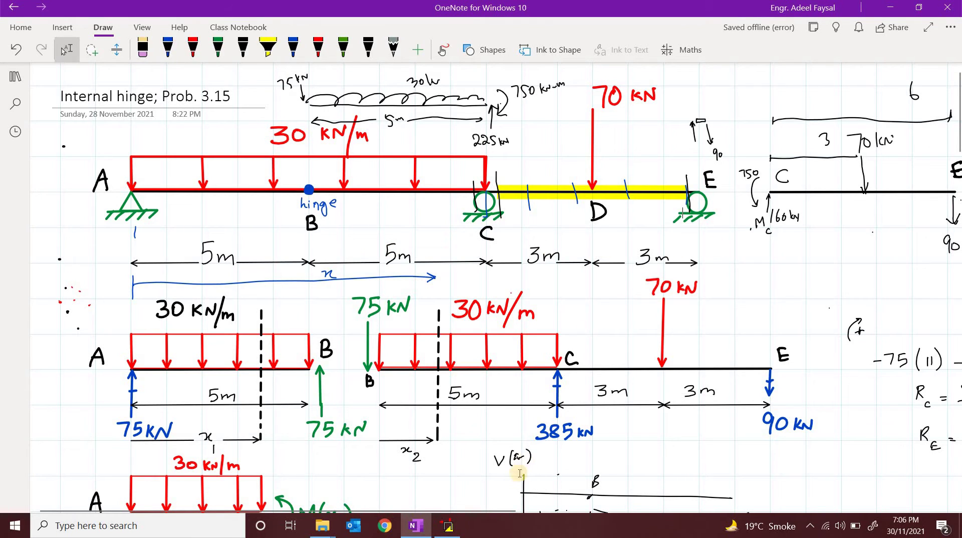
{"action": "left_click", "coordinate": [448, 525]}
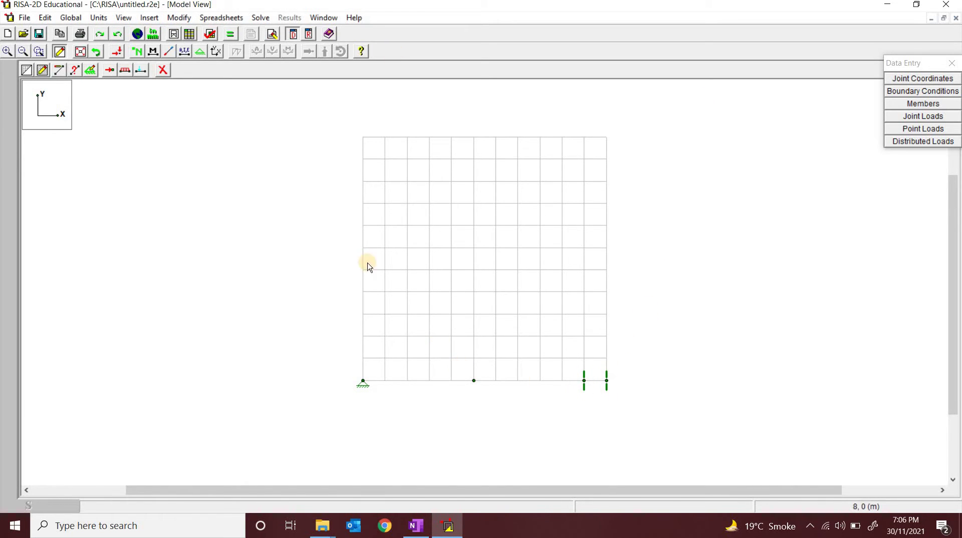
Redefine the drawing grid with rectangular increments of 16@1 m along X and 2@1 m along Y
{"action": "left_click", "coordinate": [189, 24]}
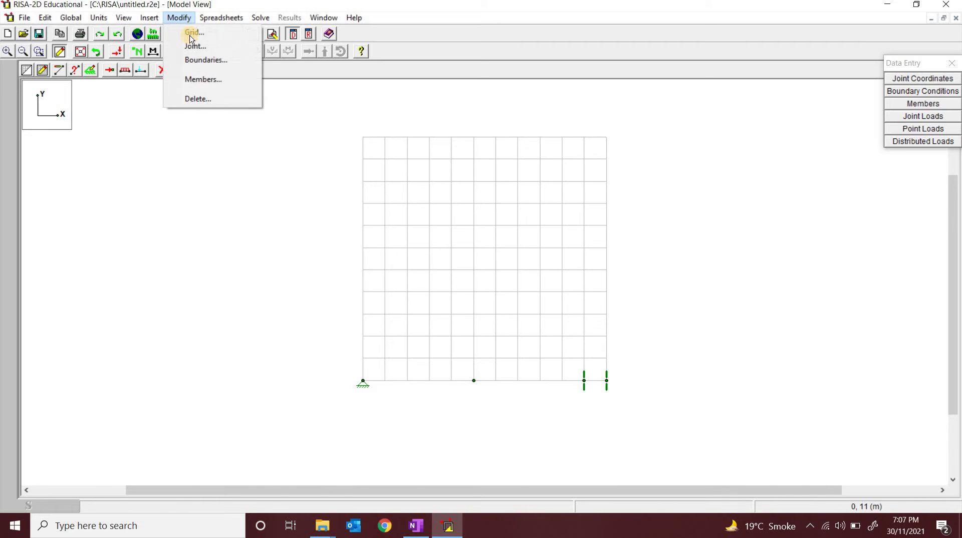
{"action": "left_click", "coordinate": [191, 31]}
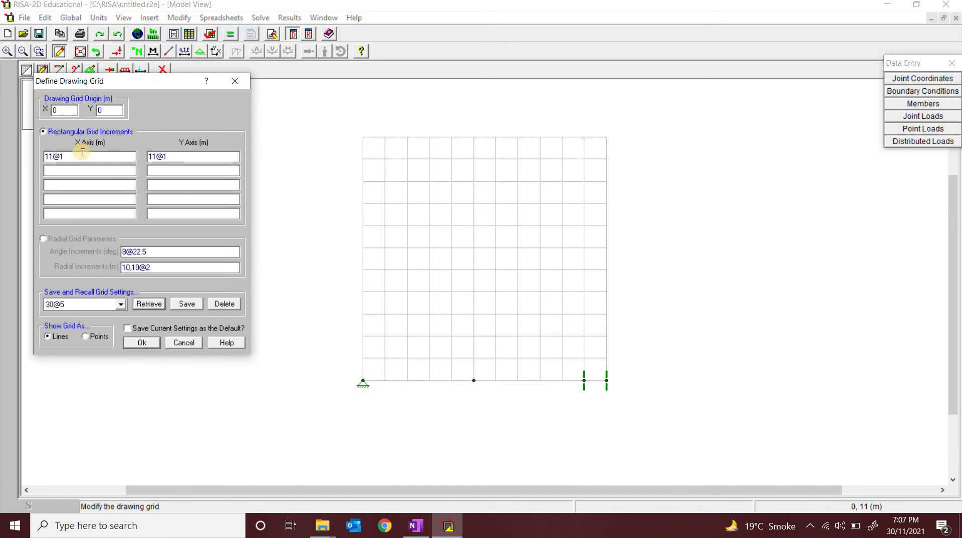
{"action": "left_click", "coordinate": [51, 157]}
{"action": "key", "text": "BackSpace"}
{"action": "type", "text": "6"}
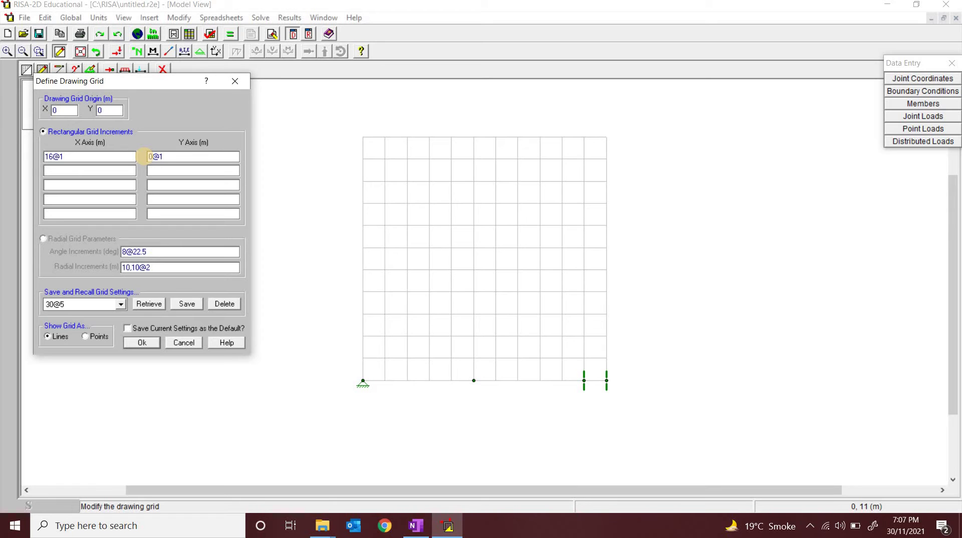
{"action": "type", "text": "2"}
{"action": "left_click", "coordinate": [140, 343]}
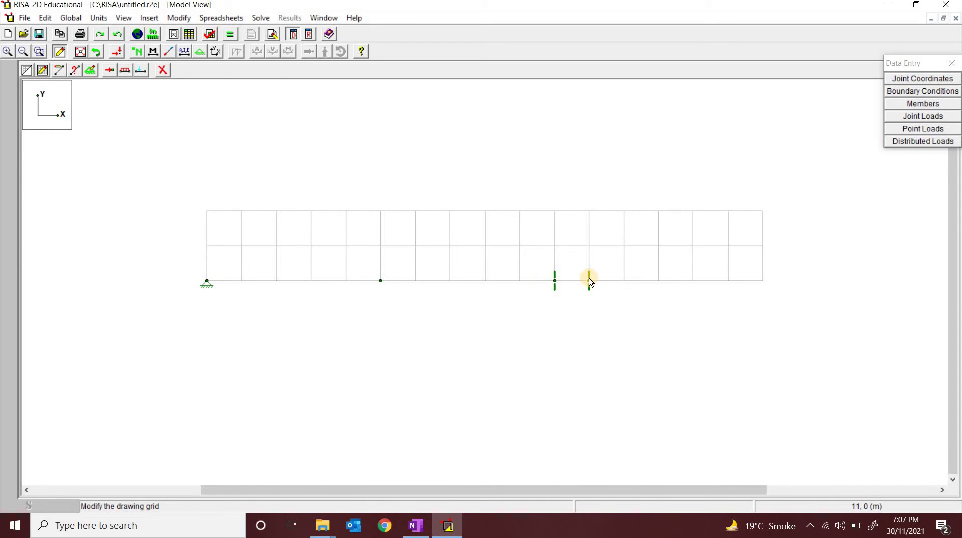
Set joint E's X coordinate to 16 m, close the Joint Coordinates spreadsheet and maximize the Model View
{"action": "left_click", "coordinate": [919, 80]}
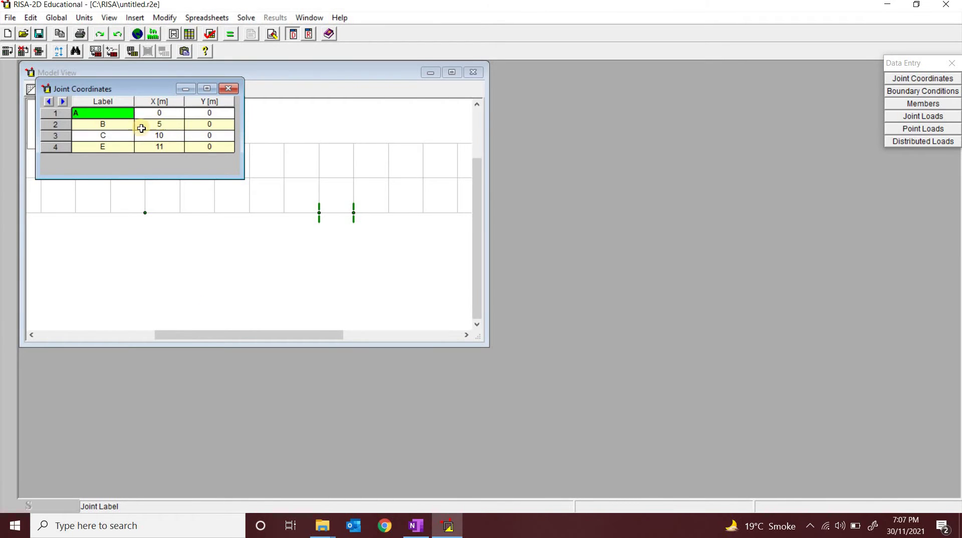
{"action": "left_click", "coordinate": [126, 125]}
{"action": "left_click", "coordinate": [123, 136]}
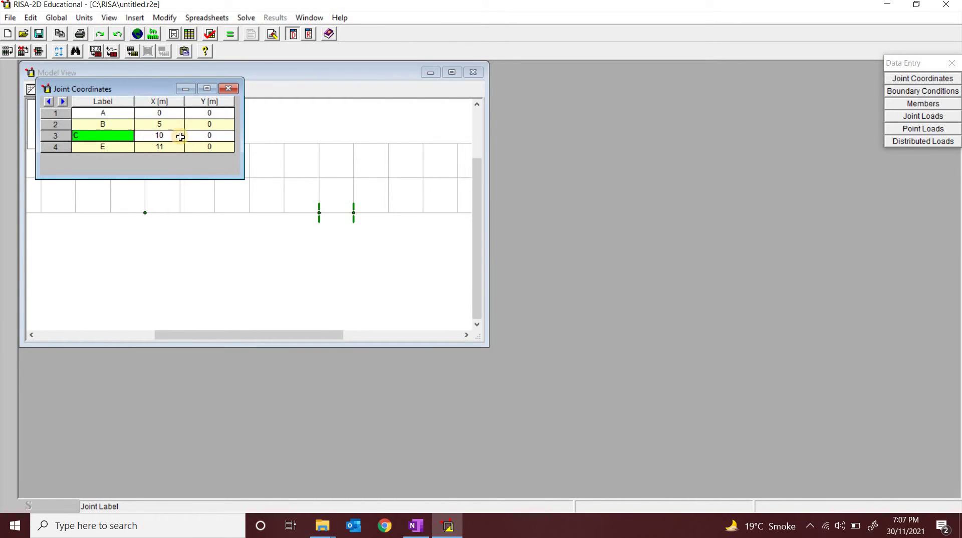
{"action": "key", "text": "Return"}
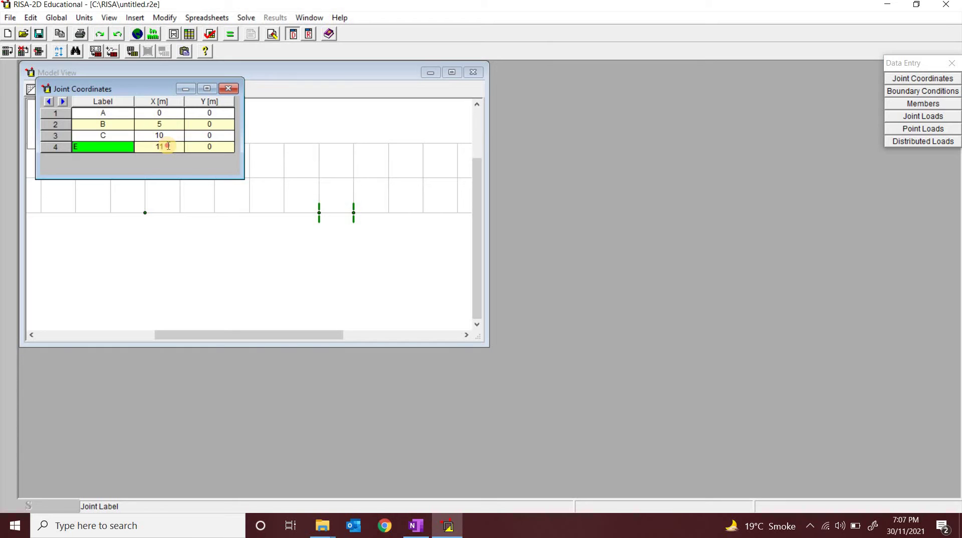
{"action": "left_click", "coordinate": [169, 146]}
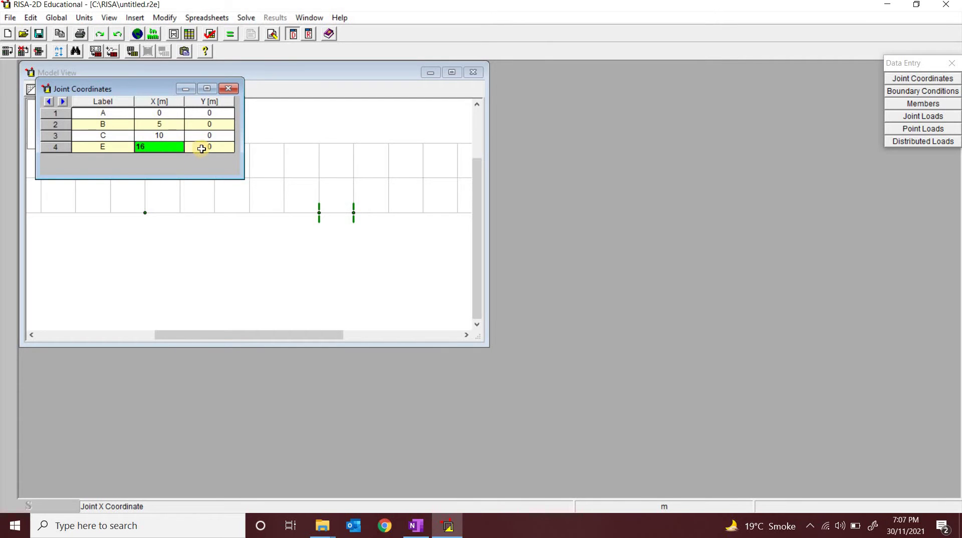
{"action": "type", "text": "16"}
{"action": "key", "text": "Return"}
{"action": "left_click", "coordinate": [228, 88]}
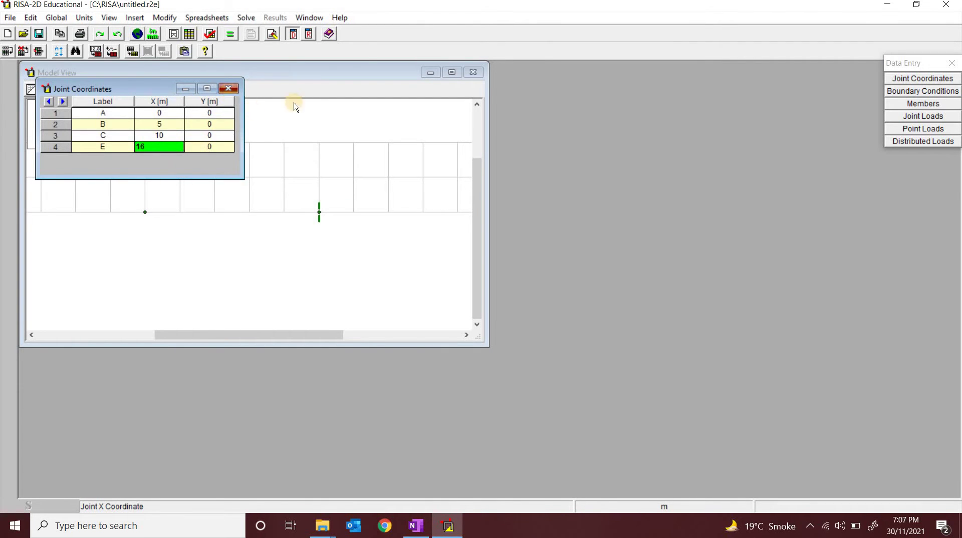
{"action": "left_click", "coordinate": [453, 73]}
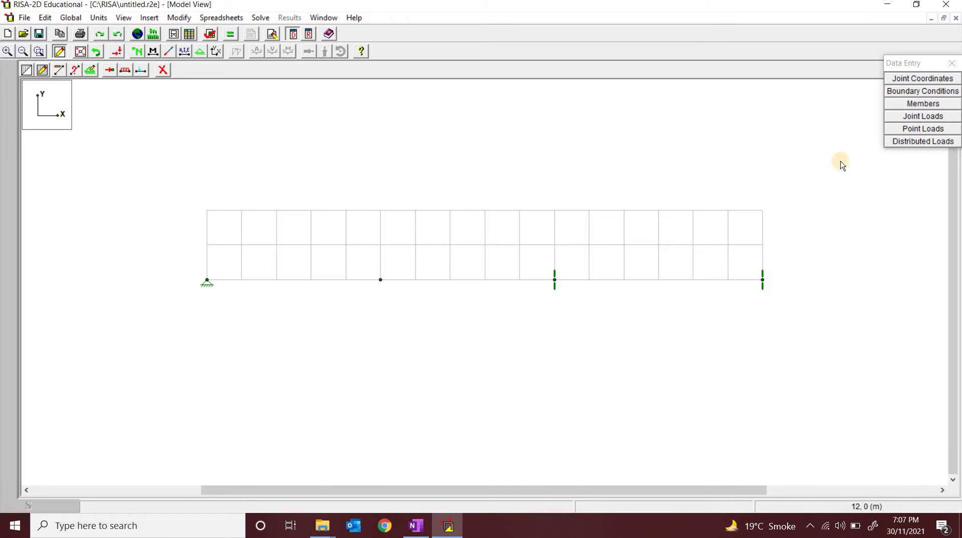
Start the Members spreadsheet with a first member labelled AB and its I Joint set to A
{"action": "left_click", "coordinate": [922, 105]}
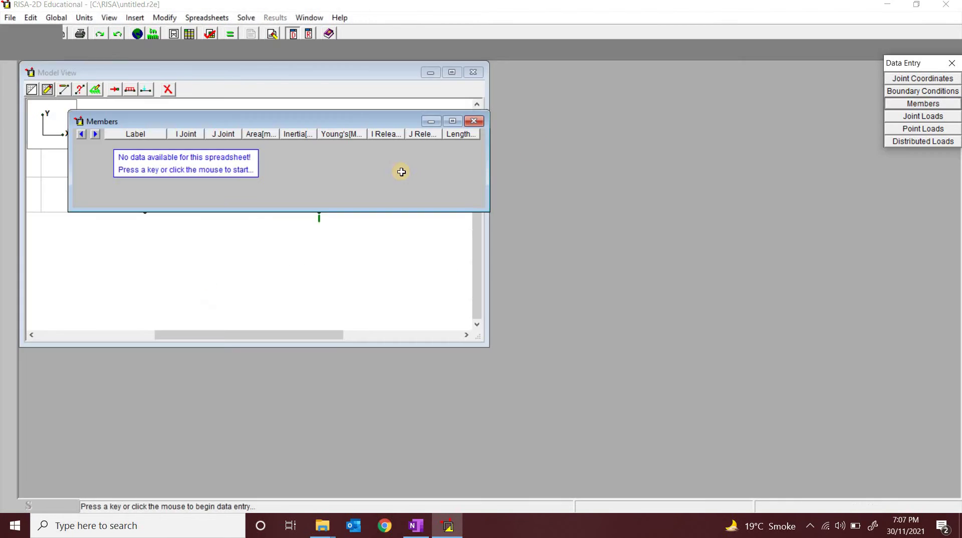
{"action": "left_click", "coordinate": [205, 166]}
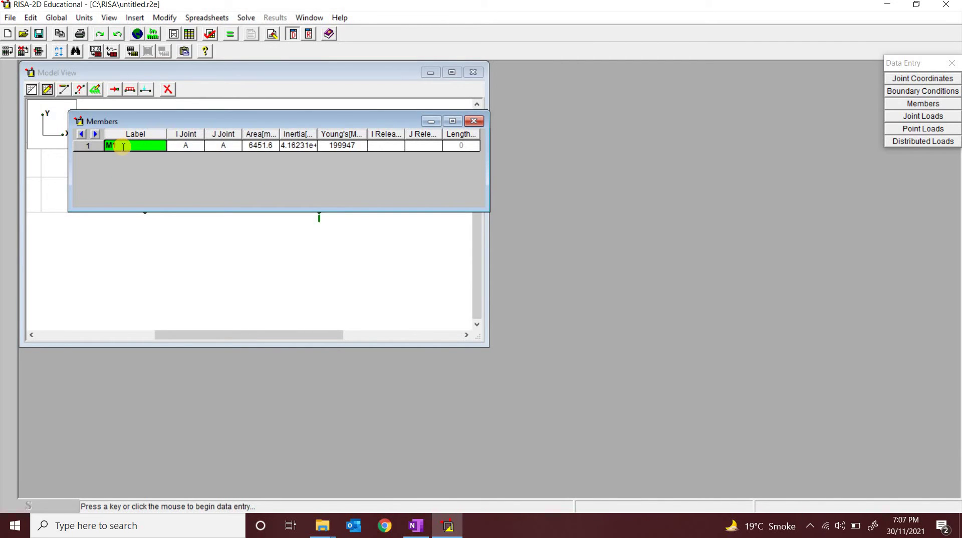
{"action": "left_click_drag", "start_coordinate": [123, 146], "coordinate": [95, 142]}
{"action": "key", "text": "BackSpace"}
{"action": "type", "text": "AB"}
{"action": "left_click", "coordinate": [186, 146]}
{"action": "type", "text": "A"}
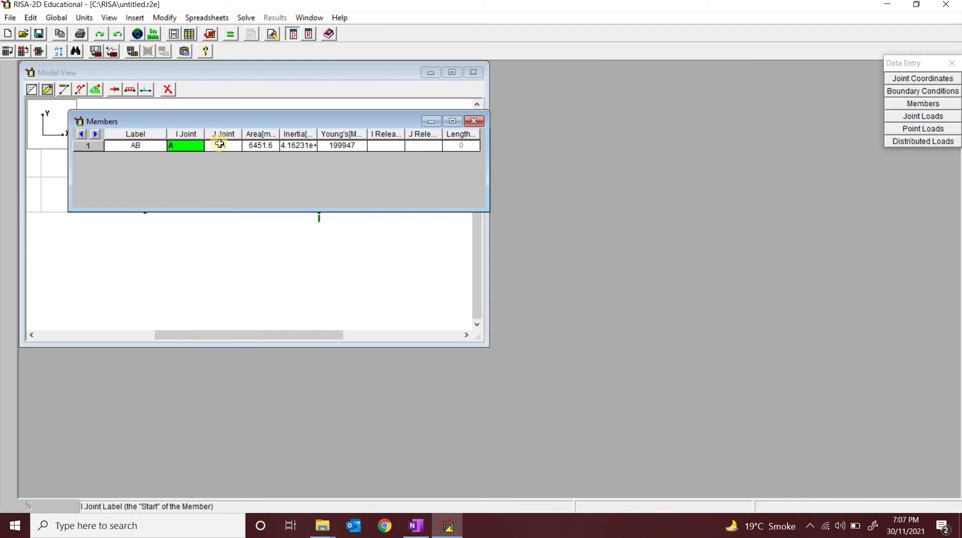
Set member AB's J Joint to B, consulting the hinge location in the OneNote beam sketch
{"action": "left_click", "coordinate": [411, 527]}
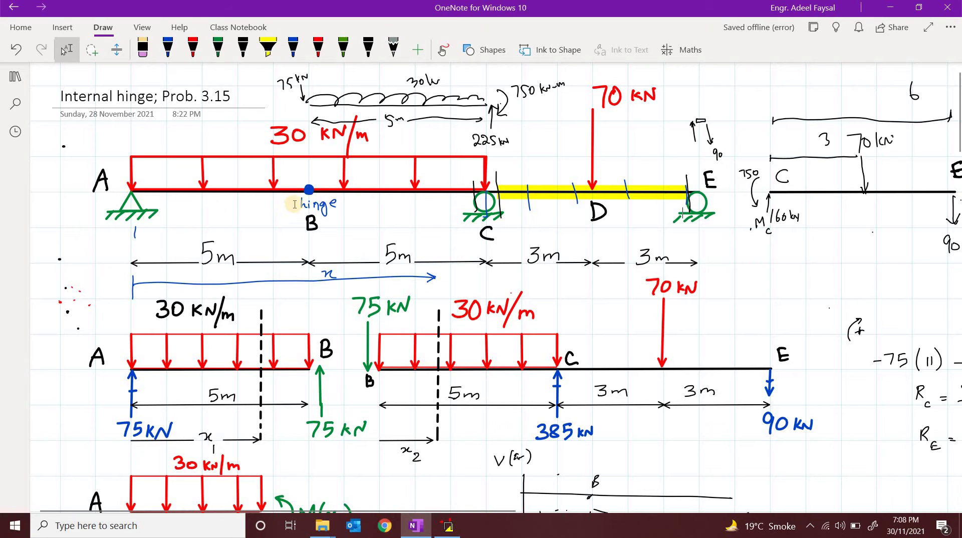
{"action": "left_click", "coordinate": [447, 526]}
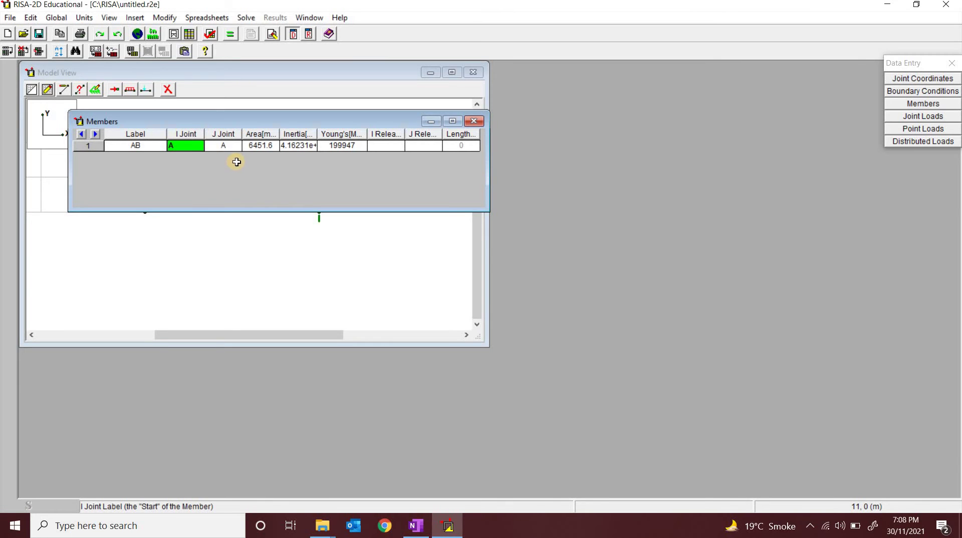
{"action": "left_click", "coordinate": [225, 147]}
{"action": "type", "text": "B"}
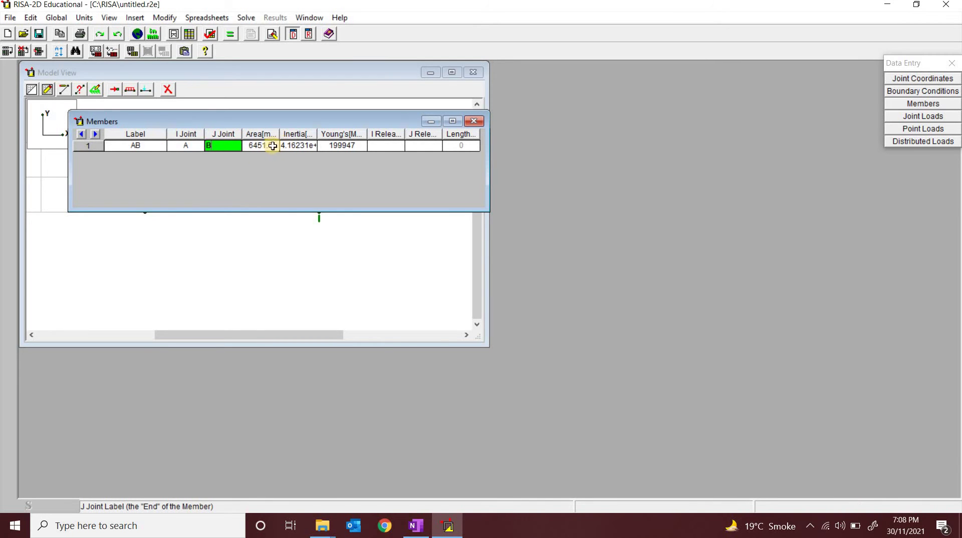
Review member AB's cross-section area and moment of inertia entries alongside the OneNote beam sketch
{"action": "left_click", "coordinate": [261, 144]}
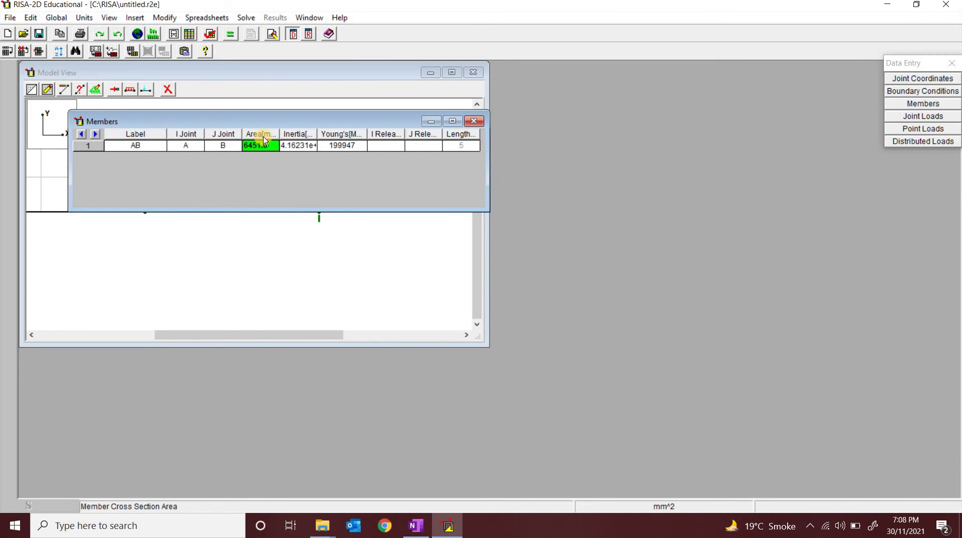
{"action": "left_click", "coordinate": [416, 526]}
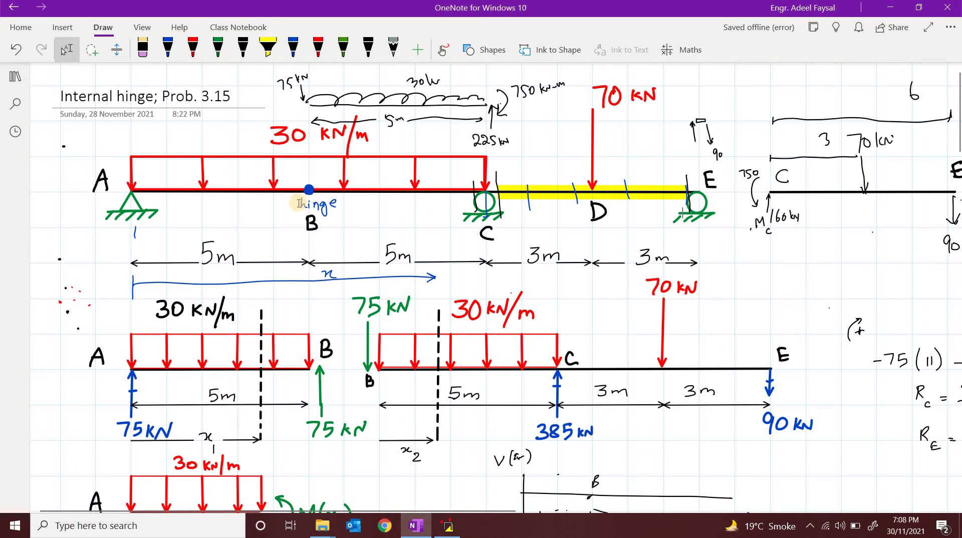
{"action": "left_click", "coordinate": [448, 525]}
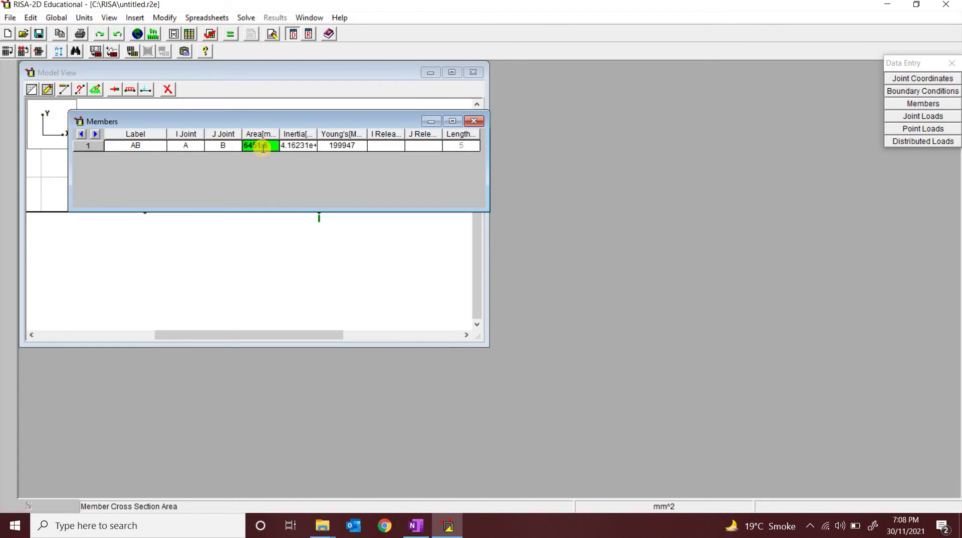
{"action": "left_click", "coordinate": [302, 146]}
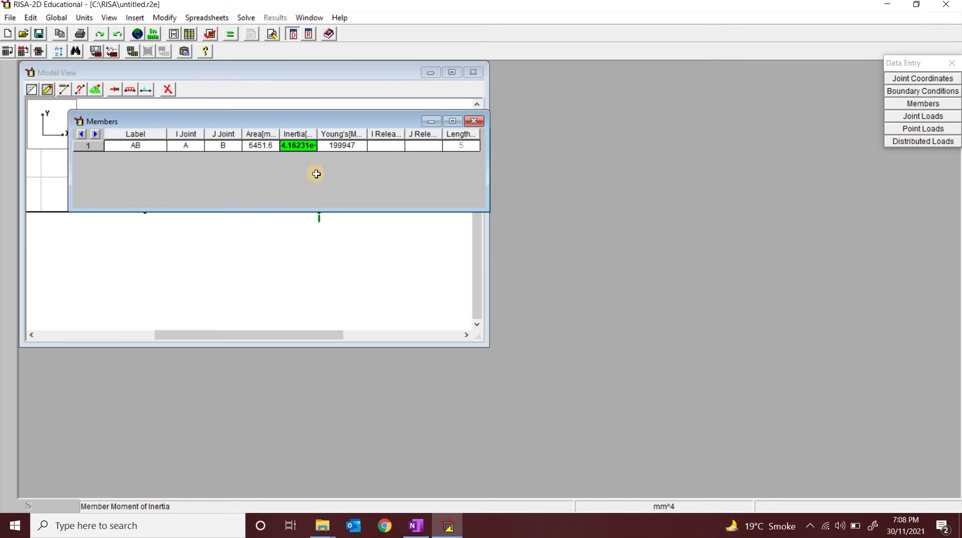
{"action": "left_click", "coordinate": [415, 527]}
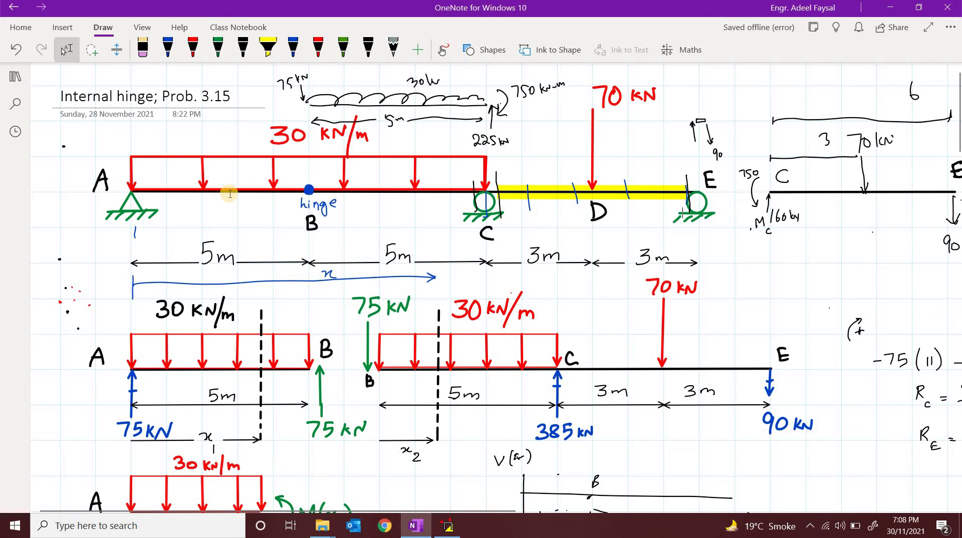
Examine member AB's Young's modulus and its I and J end release entries against the OneNote beam sketch
{"action": "left_click", "coordinate": [448, 525]}
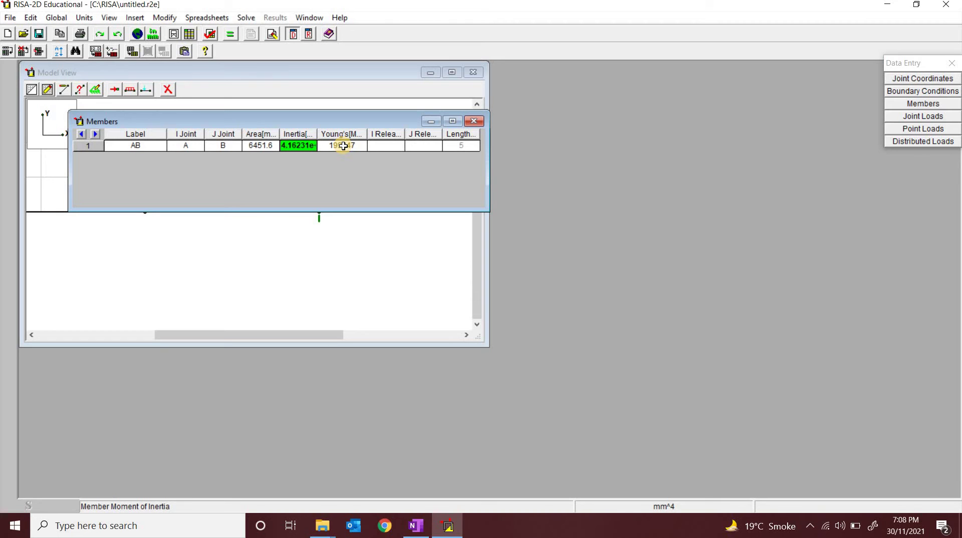
{"action": "left_click", "coordinate": [343, 145]}
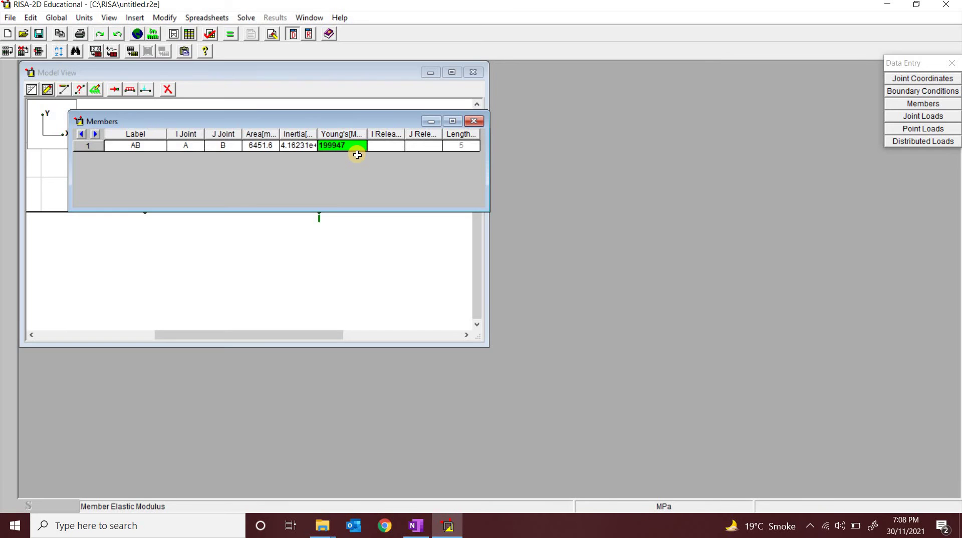
{"action": "left_click", "coordinate": [382, 145]}
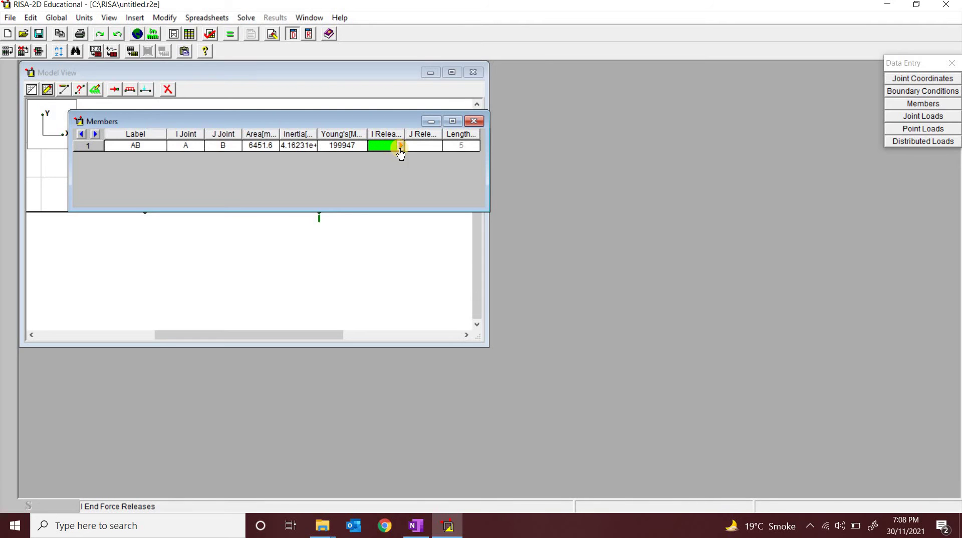
{"action": "left_click", "coordinate": [421, 147]}
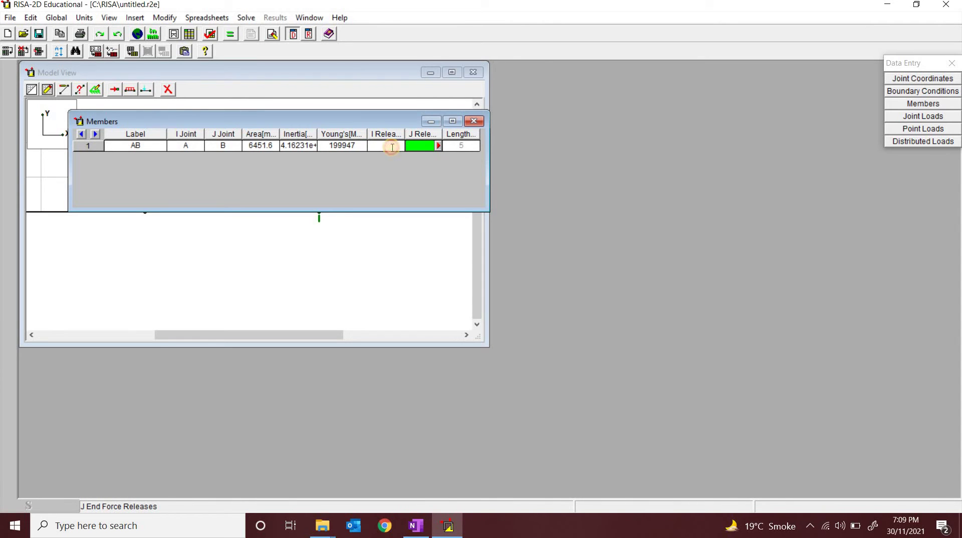
{"action": "left_click", "coordinate": [392, 147]}
{"action": "left_click", "coordinate": [411, 147]}
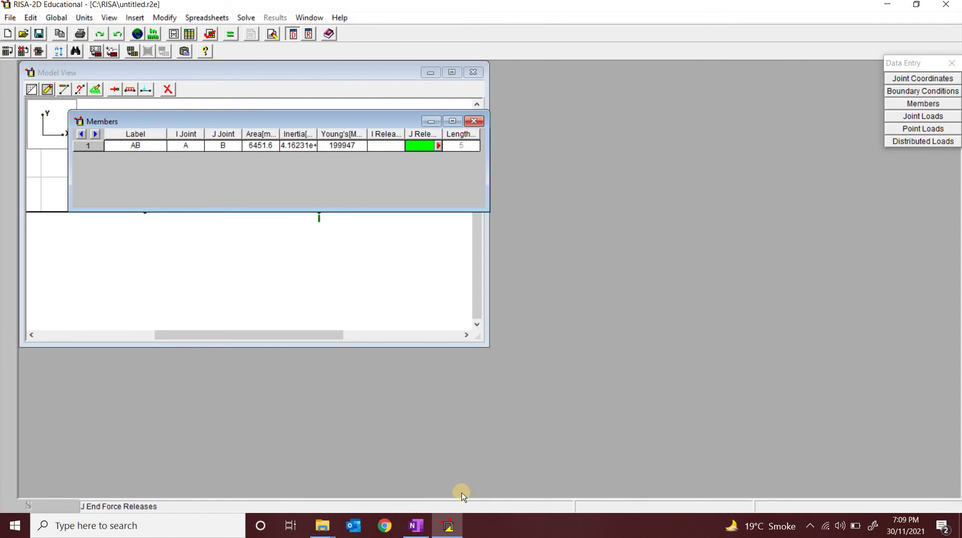
{"action": "left_click", "coordinate": [424, 532]}
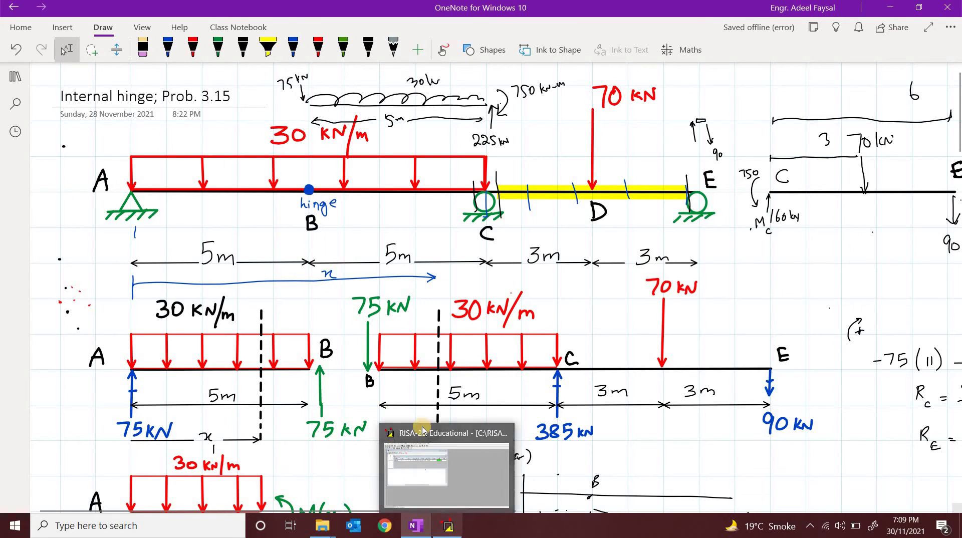
{"action": "left_click", "coordinate": [448, 526]}
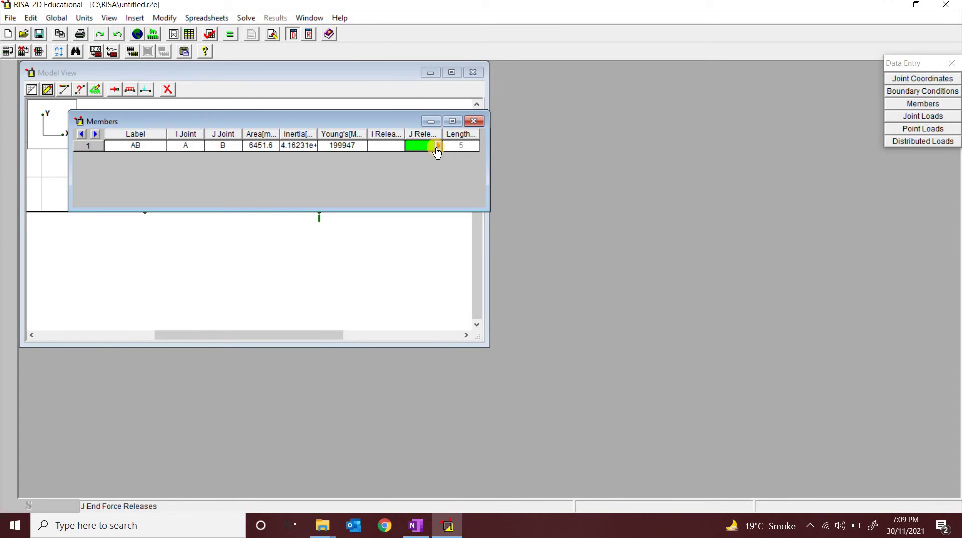
Set member AB's J end release to Pinned, leaving its I end Fully Fixed
{"action": "left_click", "coordinate": [223, 146]}
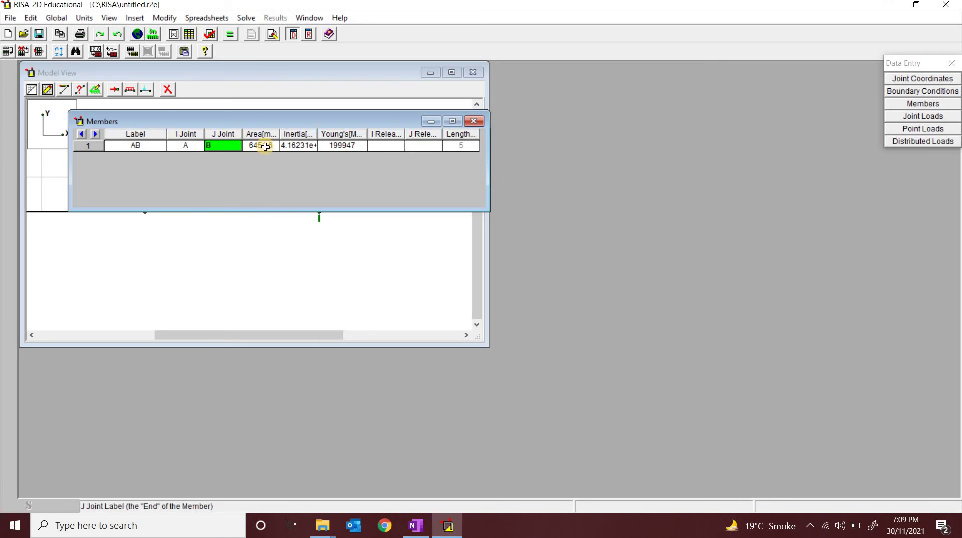
{"action": "left_click", "coordinate": [439, 147]}
{"action": "left_click", "coordinate": [439, 147]}
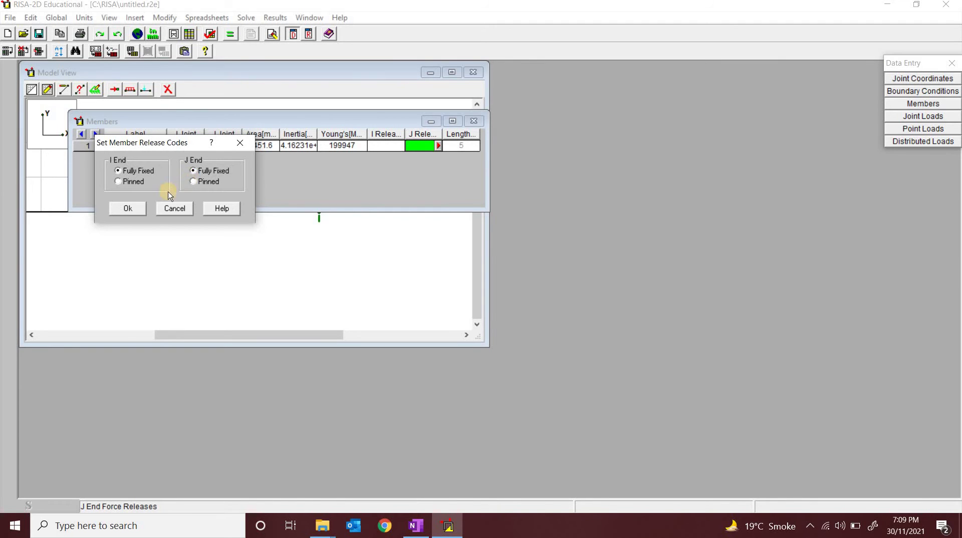
{"action": "left_click", "coordinate": [194, 183]}
{"action": "left_click", "coordinate": [129, 211]}
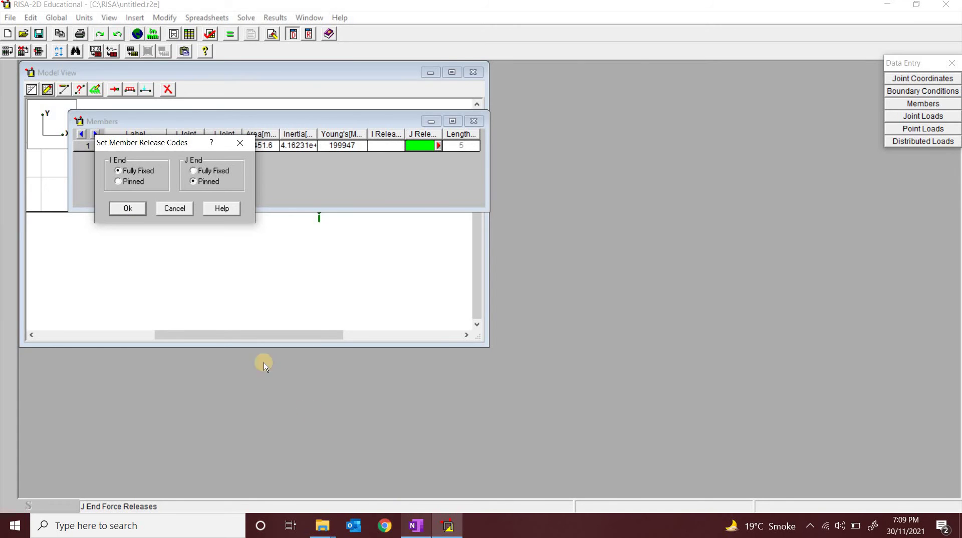
{"action": "left_click", "coordinate": [125, 207]}
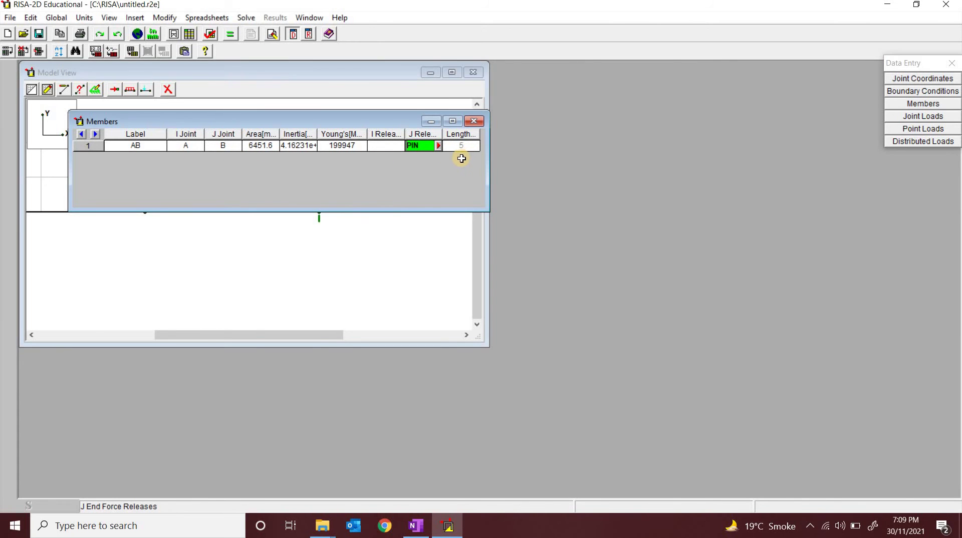
Add a second member labelled BC with I Joint B and J Joint C
{"action": "left_click", "coordinate": [125, 149]}
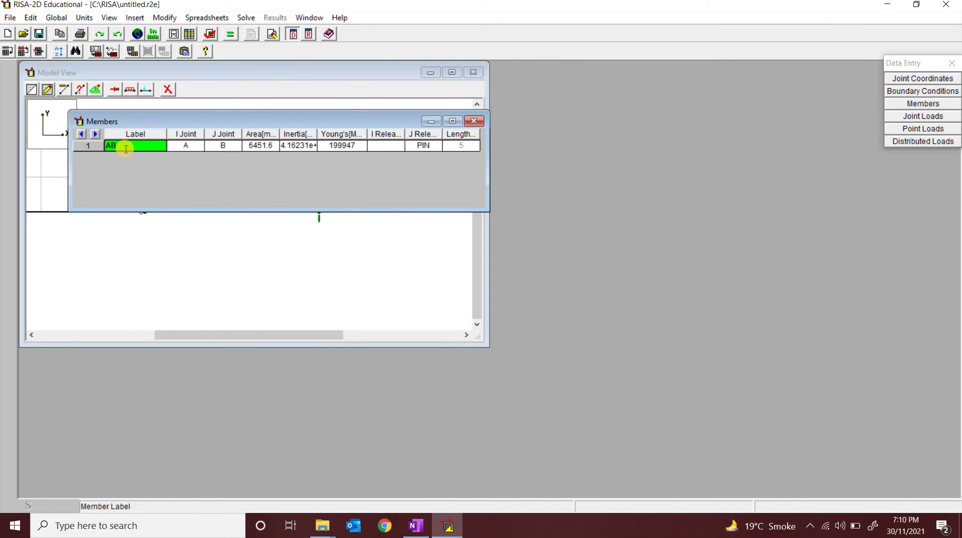
{"action": "key", "text": "Down"}
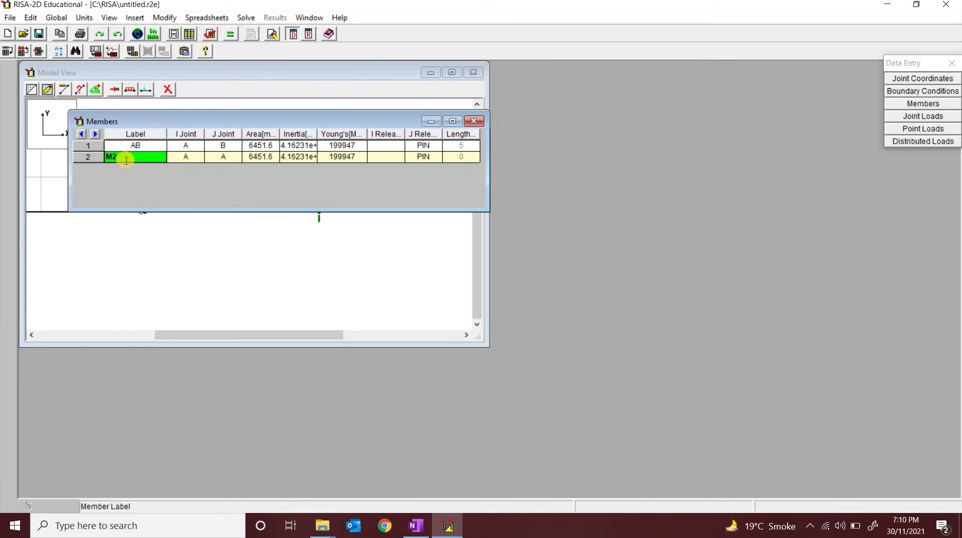
{"action": "type", "text": "B"}
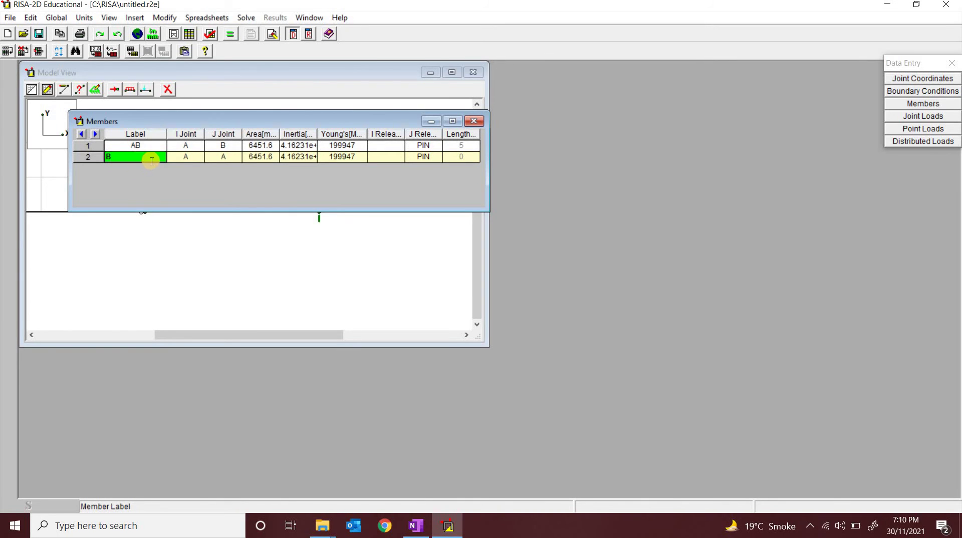
{"action": "type", "text": "C"}
{"action": "left_click", "coordinate": [195, 158]}
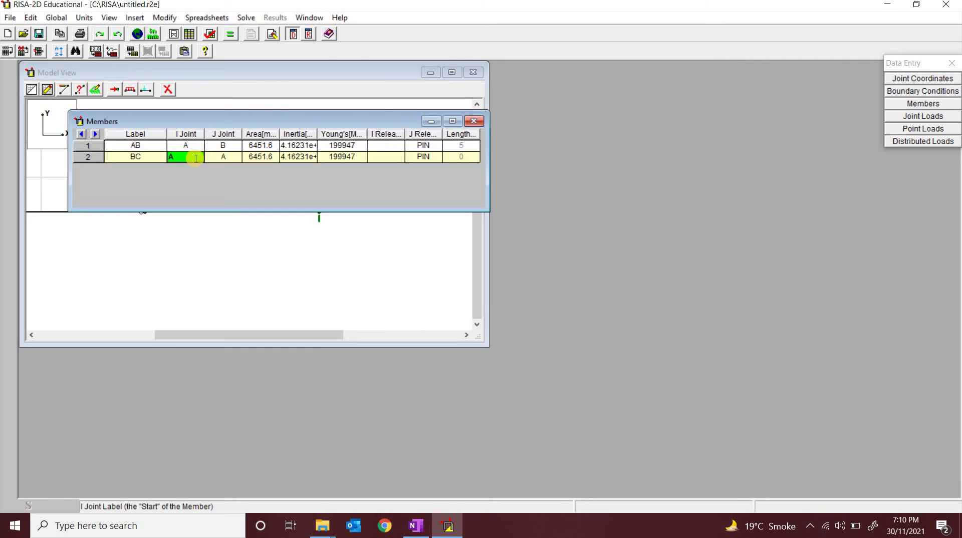
{"action": "type", "text": "B"}
{"action": "left_click", "coordinate": [223, 157]}
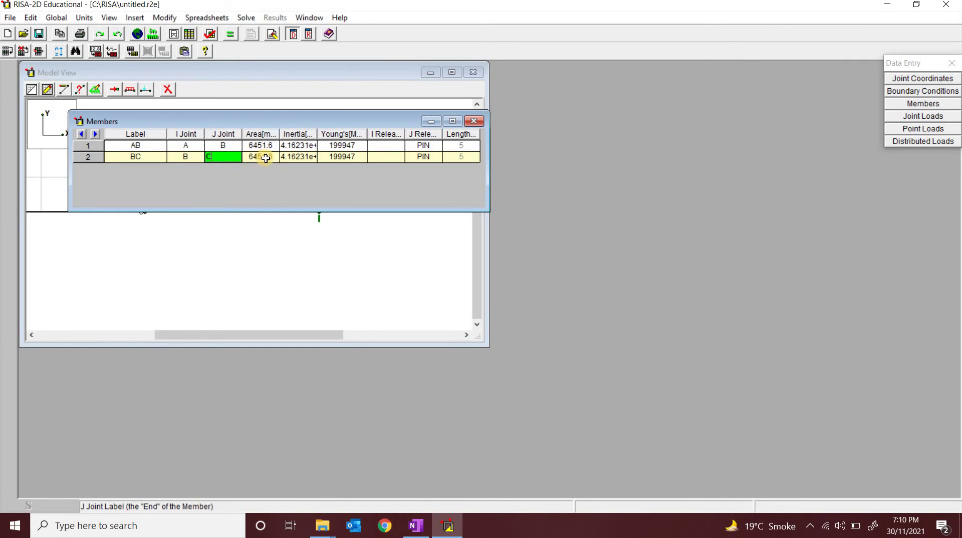
{"action": "type", "text": "C"}
Set member BC's releases to Pinned at the I end and Fully Fixed at the J end, consulting the OneNote beam sketch
{"action": "key", "text": "Tab"}
{"action": "key", "text": "Tab"}
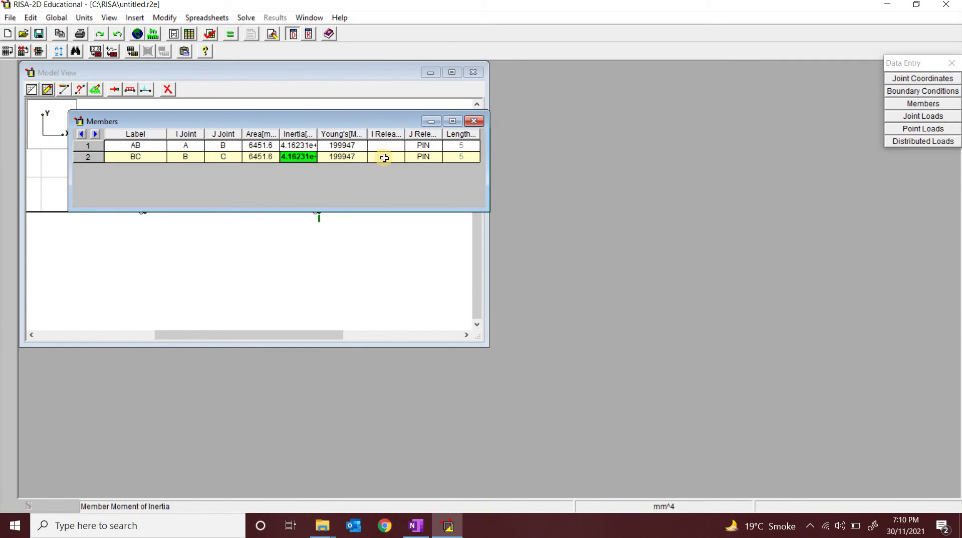
{"action": "key", "text": "Tab"}
{"action": "left_click", "coordinate": [424, 158]}
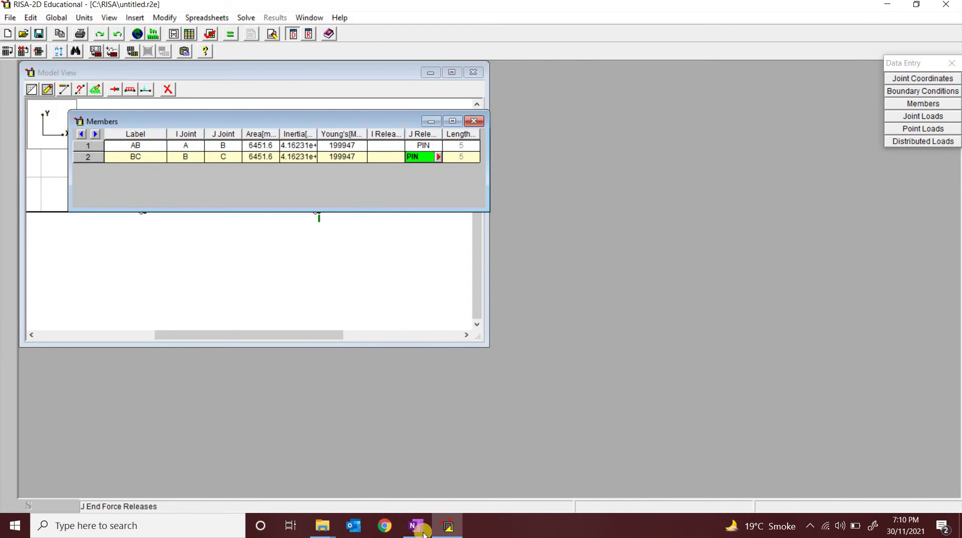
{"action": "key", "text": "alt+Tab"}
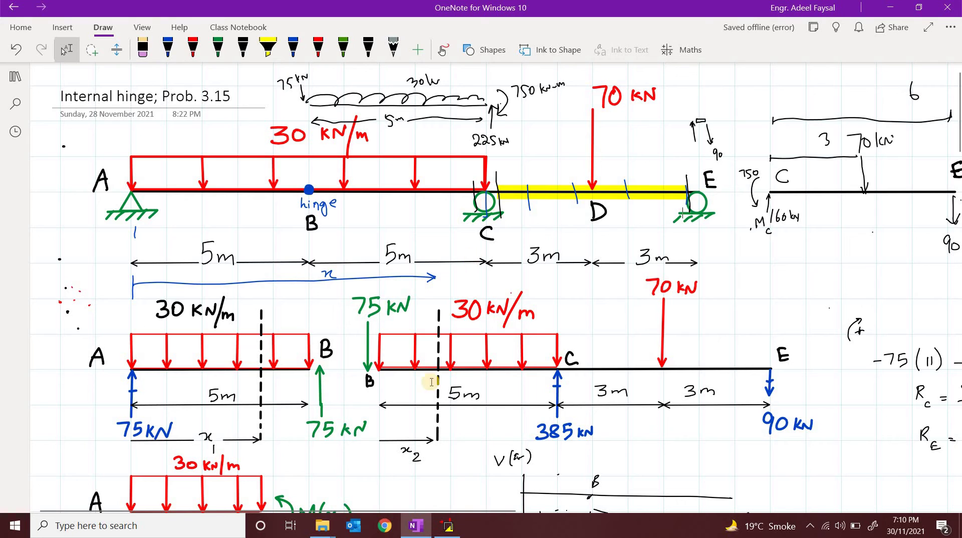
{"action": "left_click", "coordinate": [444, 533]}
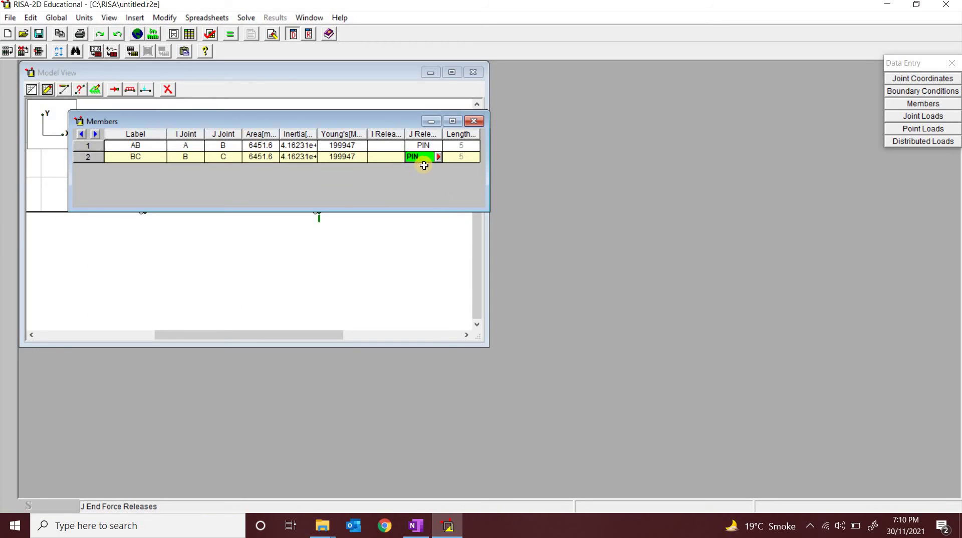
{"action": "left_click", "coordinate": [393, 159]}
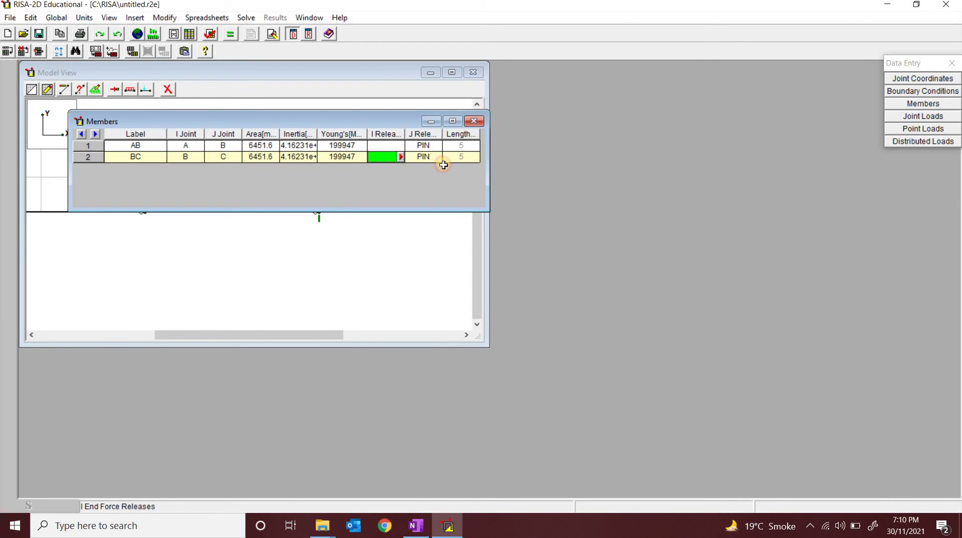
{"action": "left_click", "coordinate": [439, 158]}
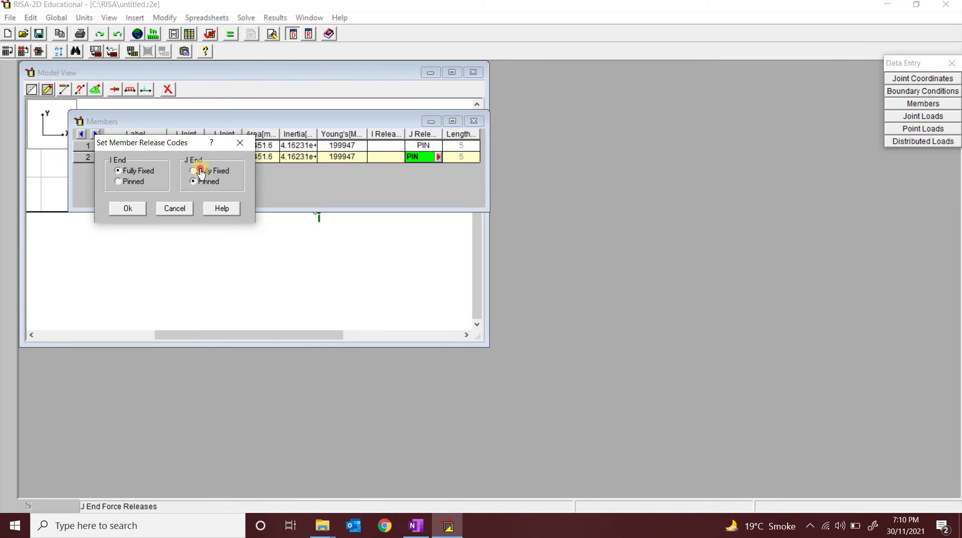
{"action": "left_click", "coordinate": [125, 207]}
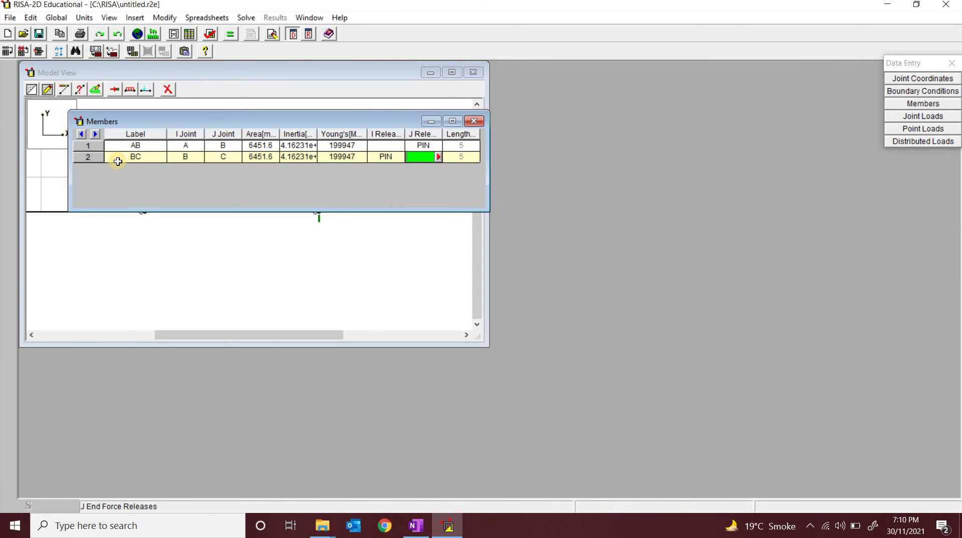
Add a third member labelled CE with I Joint C and J Joint E
{"action": "key", "text": "Return"}
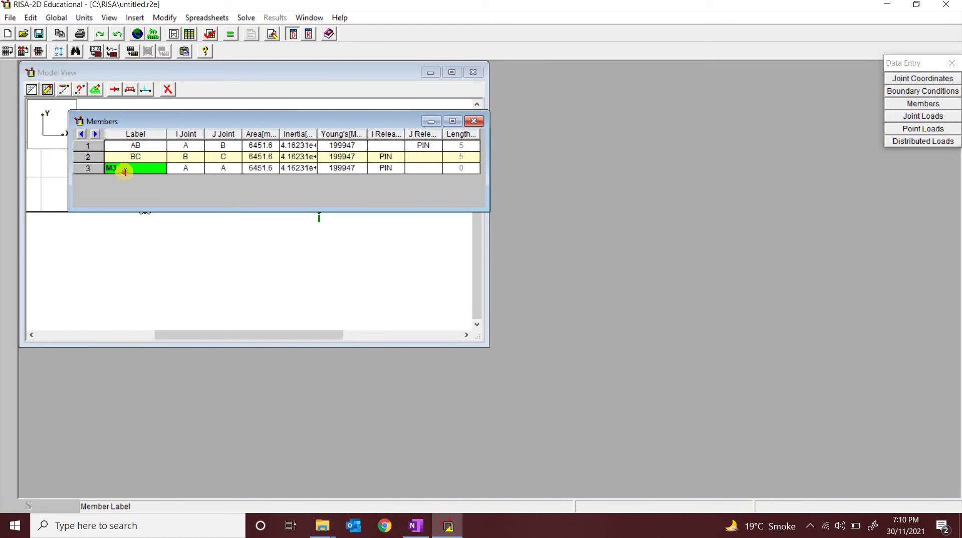
{"action": "type", "text": "CE"}
{"action": "left_click", "coordinate": [188, 169]}
{"action": "type", "text": "C"}
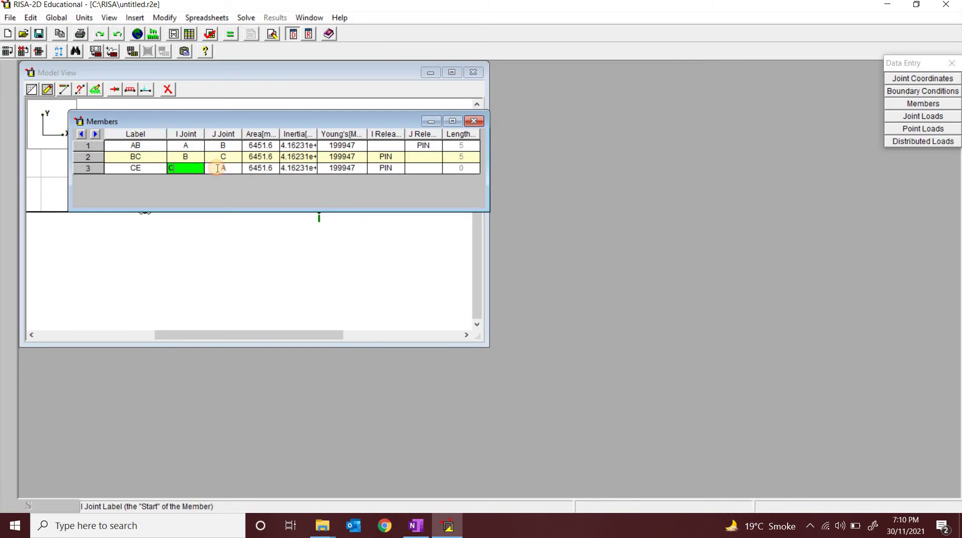
{"action": "left_click", "coordinate": [218, 169]}
{"action": "type", "text": "E"}
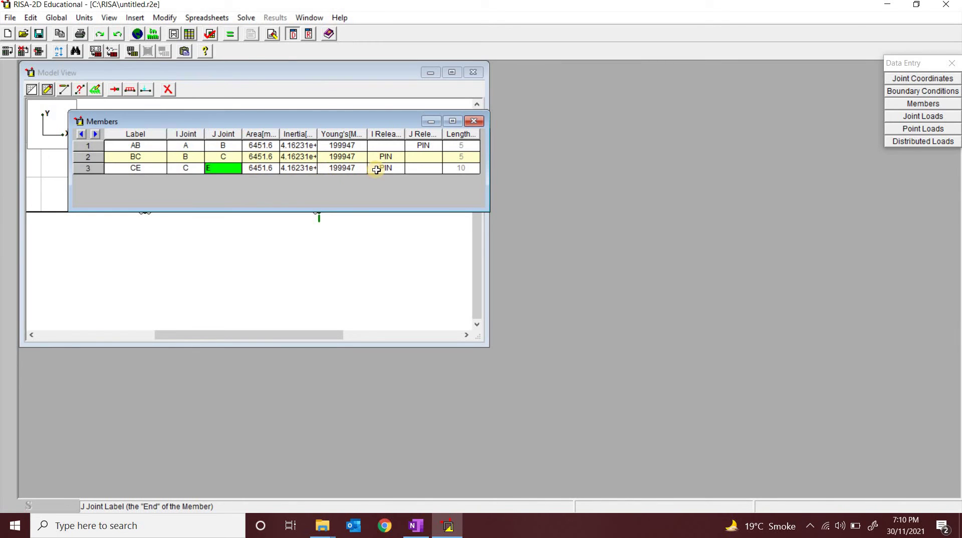
Set member CE's I end release to Fully Fixed and close the Members spreadsheet
{"action": "left_click", "coordinate": [376, 169]}
{"action": "left_click", "coordinate": [401, 169]}
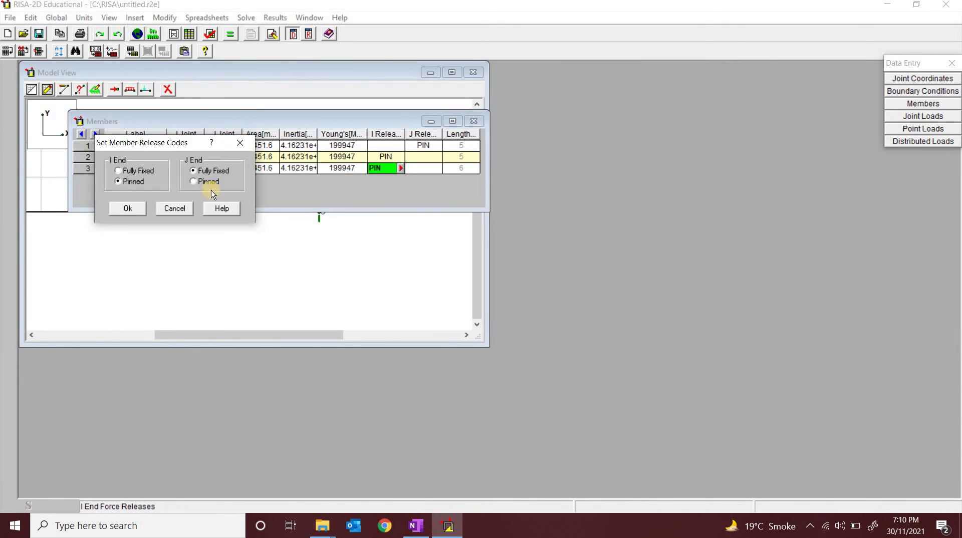
{"action": "left_click", "coordinate": [127, 207]}
{"action": "left_click", "coordinate": [420, 169]}
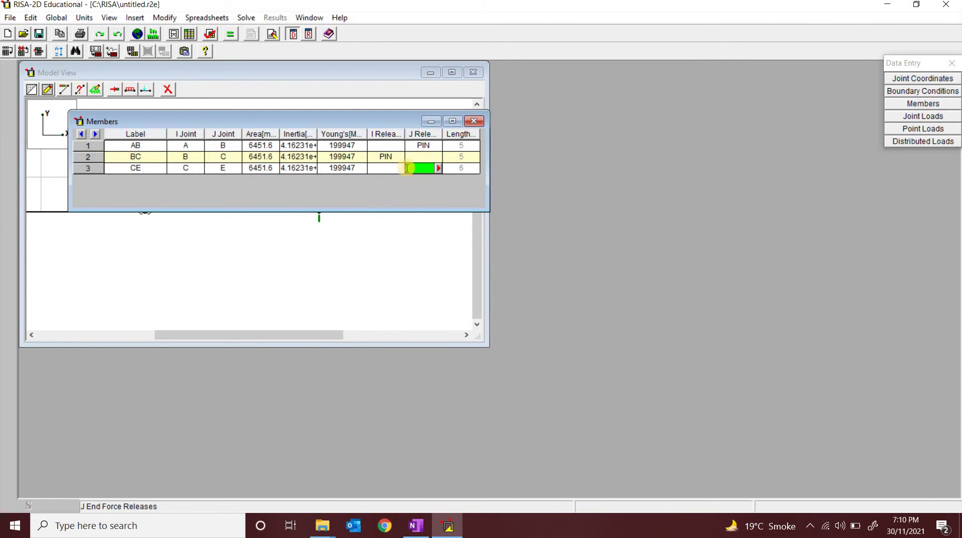
{"action": "left_click", "coordinate": [474, 121]}
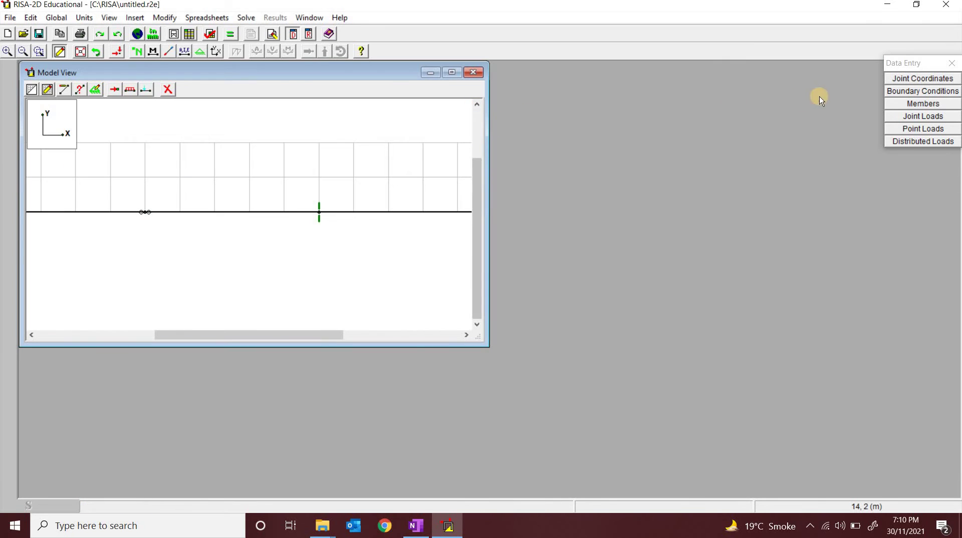
Start the Joint Loads and Enforced Displacements spreadsheet with a first row for joint A and maximize it
{"action": "left_click", "coordinate": [920, 117]}
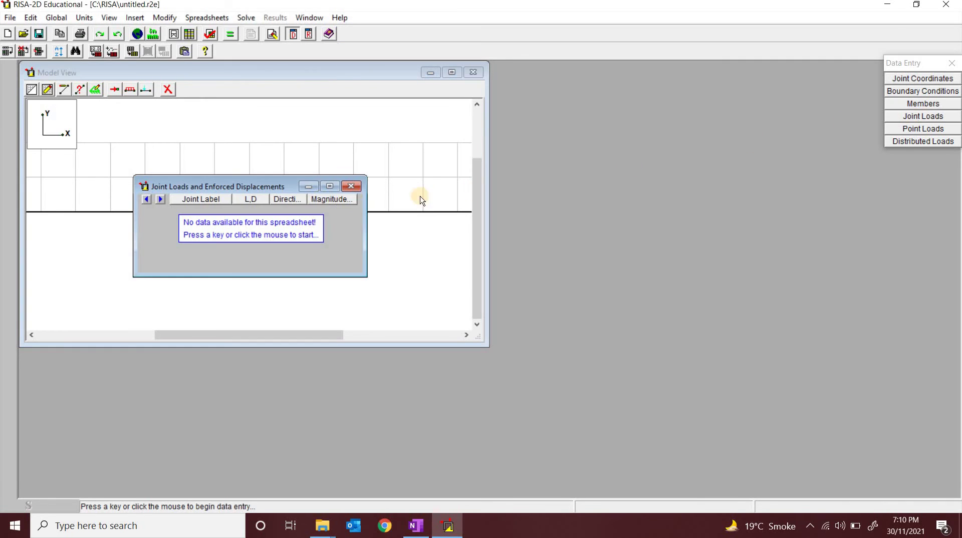
{"action": "left_click", "coordinate": [246, 230]}
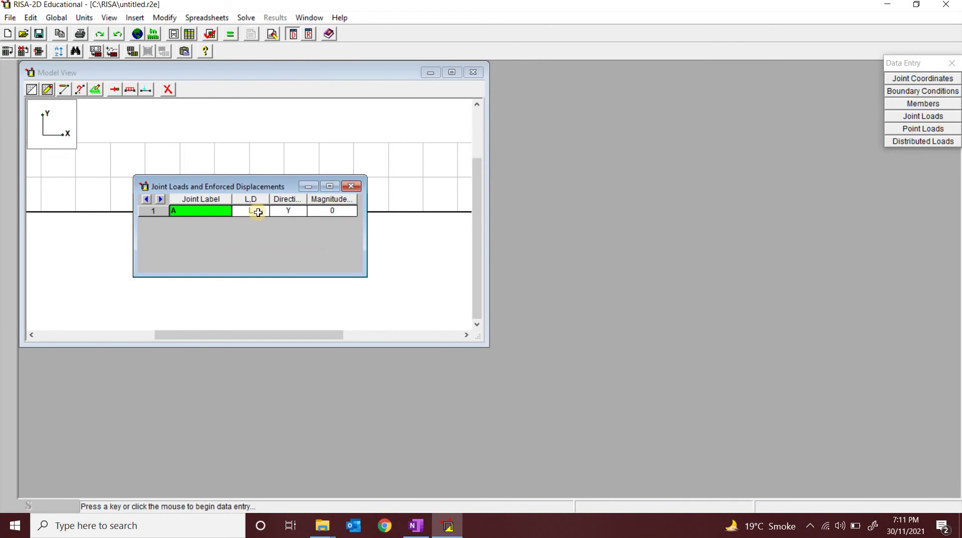
{"action": "double_click", "coordinate": [241, 193]}
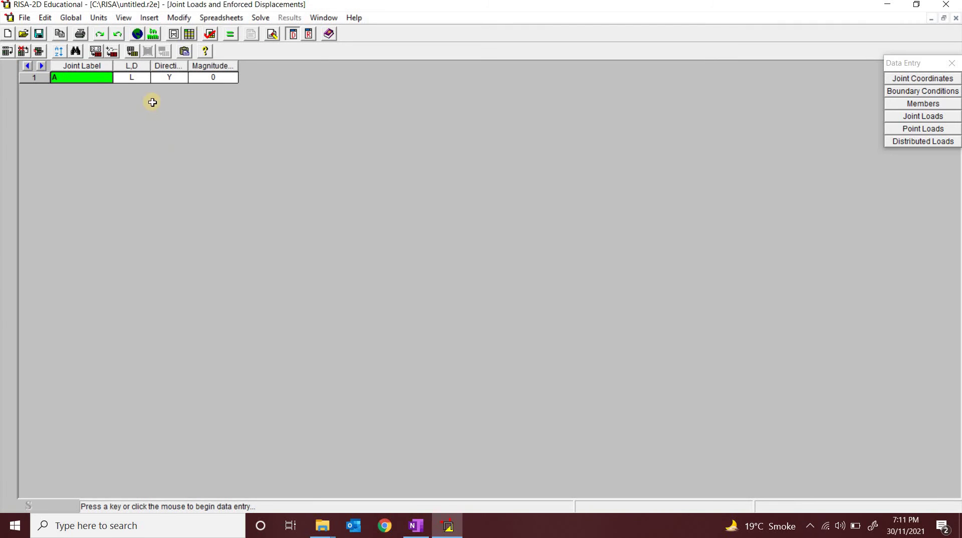
Change joint A's entry from load to enforced displacement (D) and open its direction for editing
{"action": "left_click", "coordinate": [134, 82]}
{"action": "left_click", "coordinate": [106, 83]}
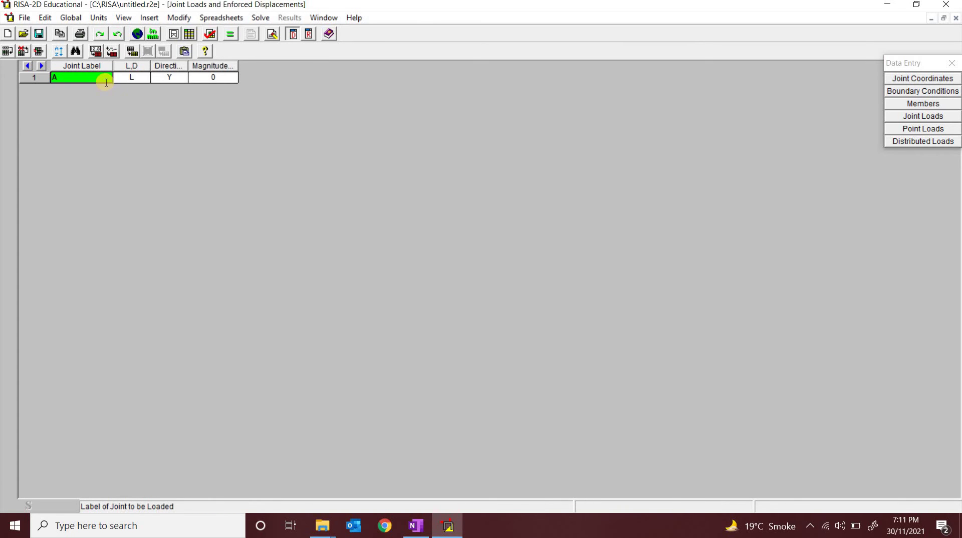
{"action": "left_click", "coordinate": [143, 83]}
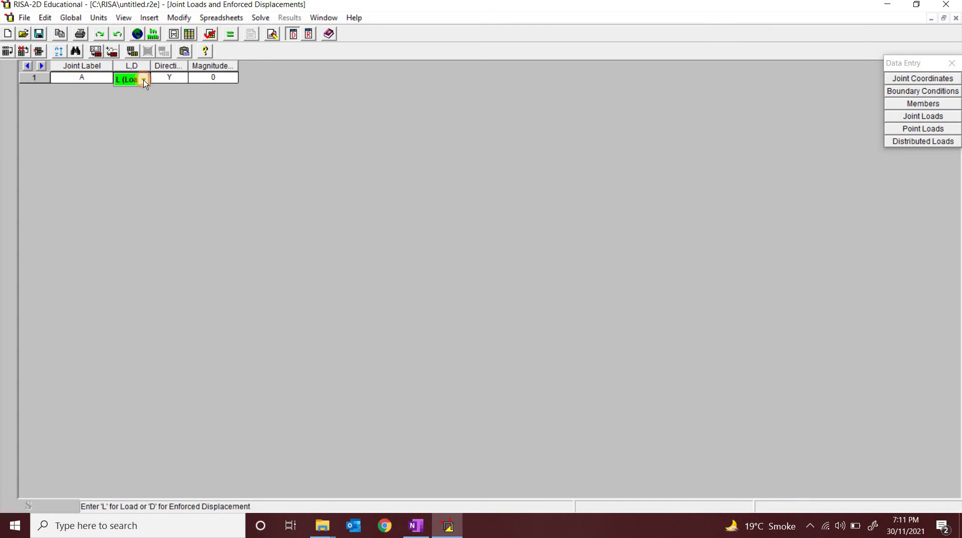
{"action": "left_click", "coordinate": [143, 81]}
{"action": "left_click", "coordinate": [144, 81]}
{"action": "left_click", "coordinate": [144, 81]}
{"action": "left_click", "coordinate": [137, 102]}
{"action": "left_click", "coordinate": [172, 82]}
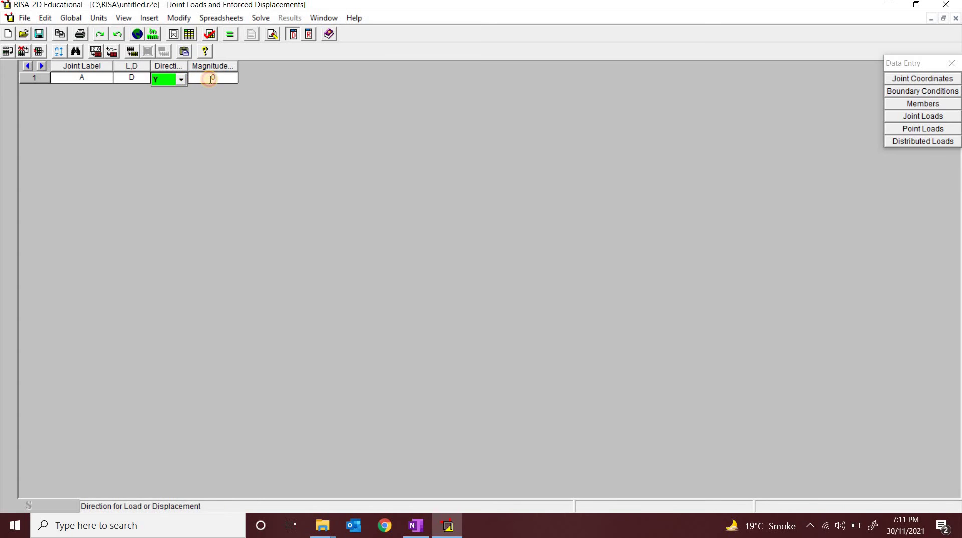
Delete joint A's enforced displacement row from the joint loads spreadsheet
{"action": "left_click", "coordinate": [210, 80]}
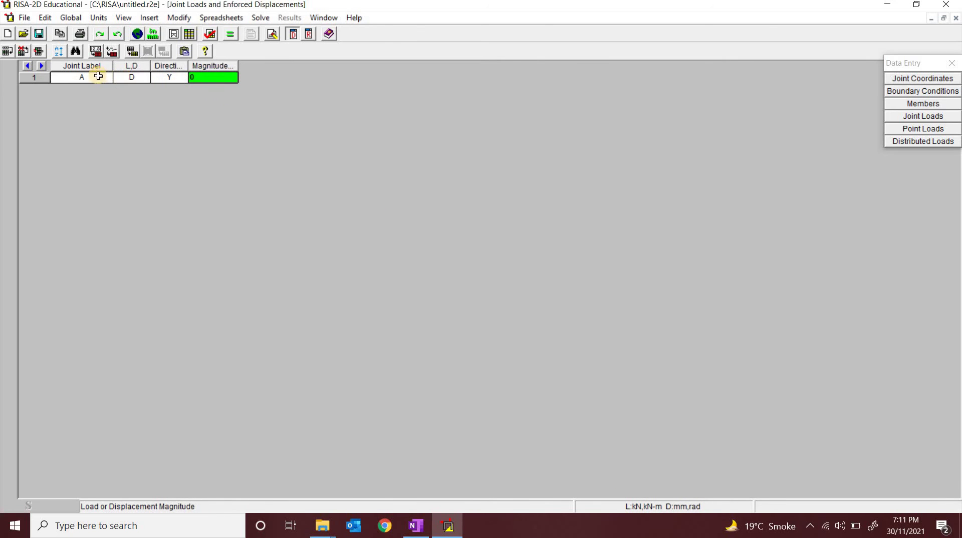
{"action": "left_click", "coordinate": [38, 78]}
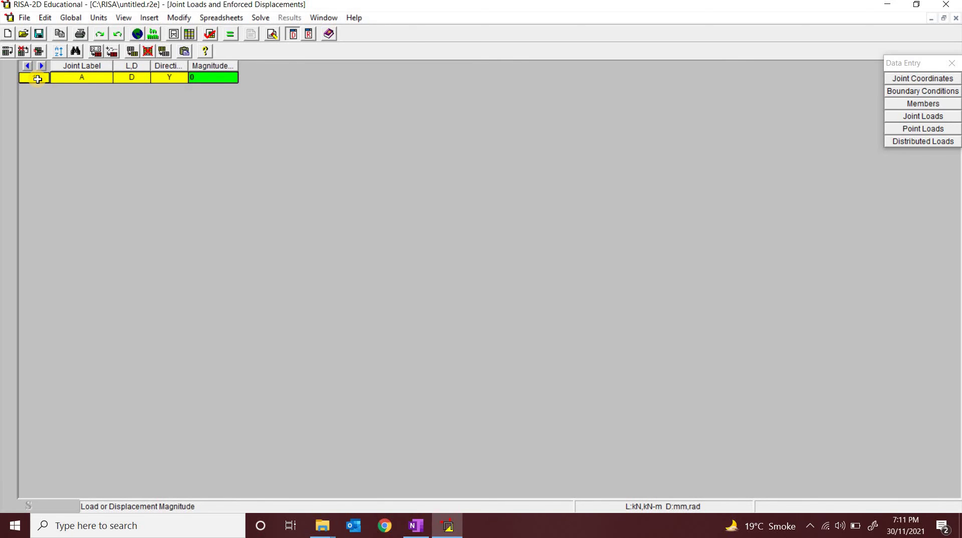
{"action": "right_click", "coordinate": [38, 82]}
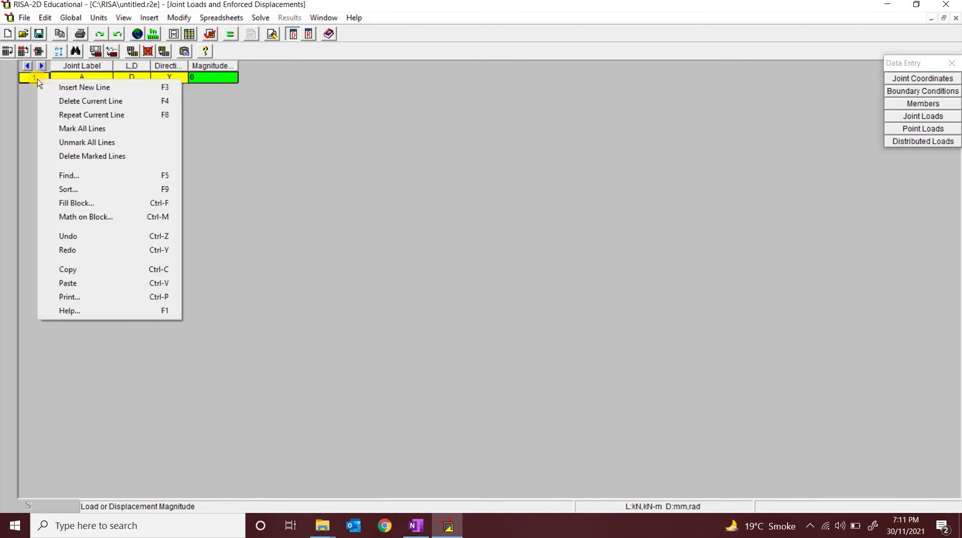
{"action": "left_click", "coordinate": [67, 100]}
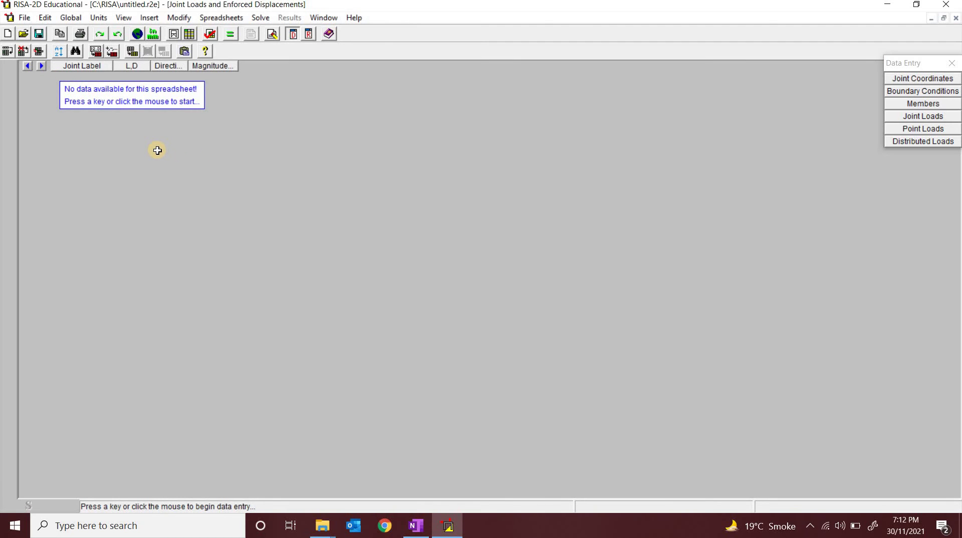
Close the empty joint loads spreadsheet and start a first row in the Member Point Loads spreadsheet
{"action": "left_click", "coordinate": [923, 130]}
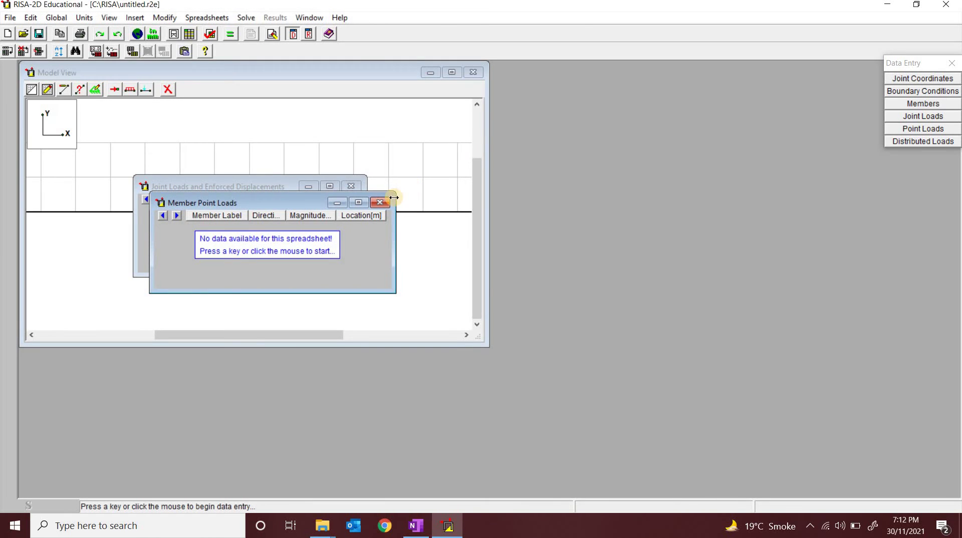
{"action": "left_click", "coordinate": [379, 205]}
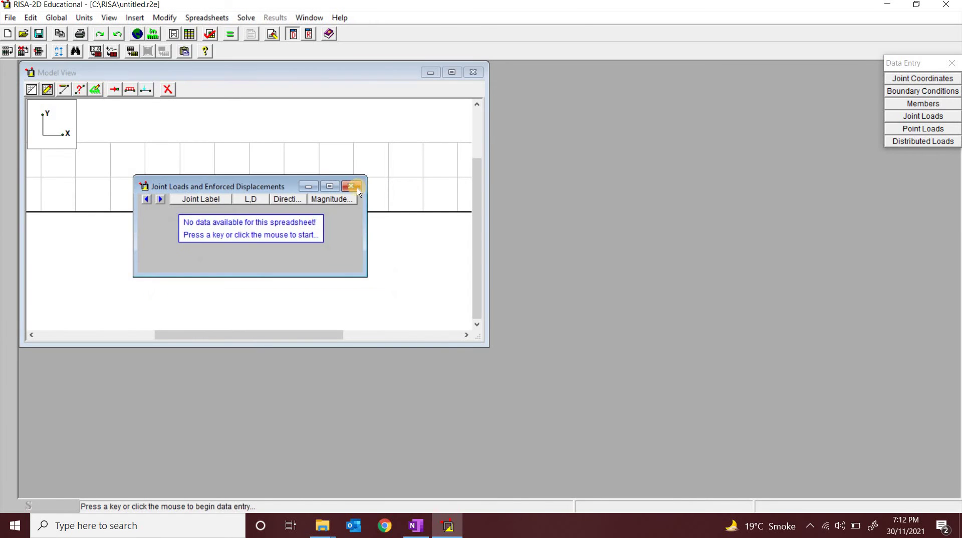
{"action": "left_click", "coordinate": [350, 186]}
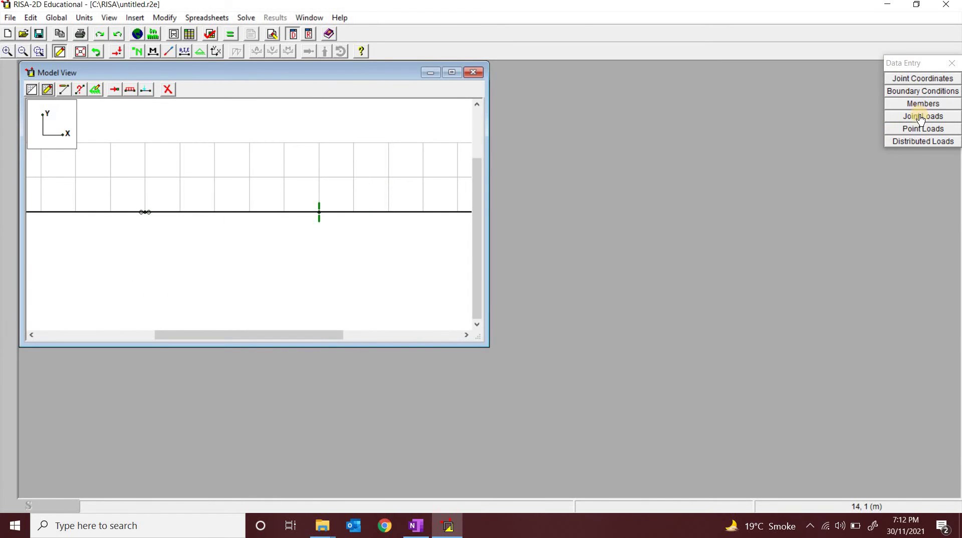
{"action": "left_click", "coordinate": [917, 130]}
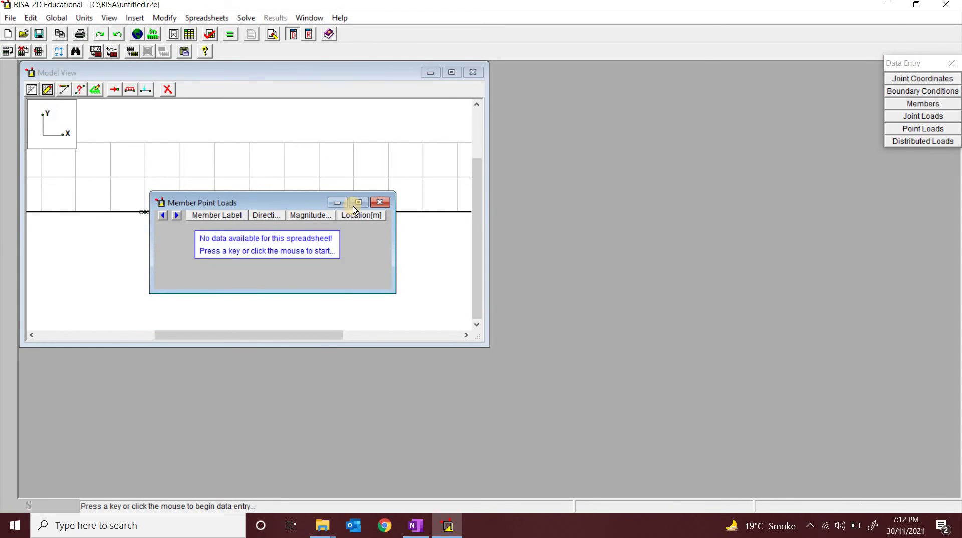
{"action": "left_click", "coordinate": [249, 244]}
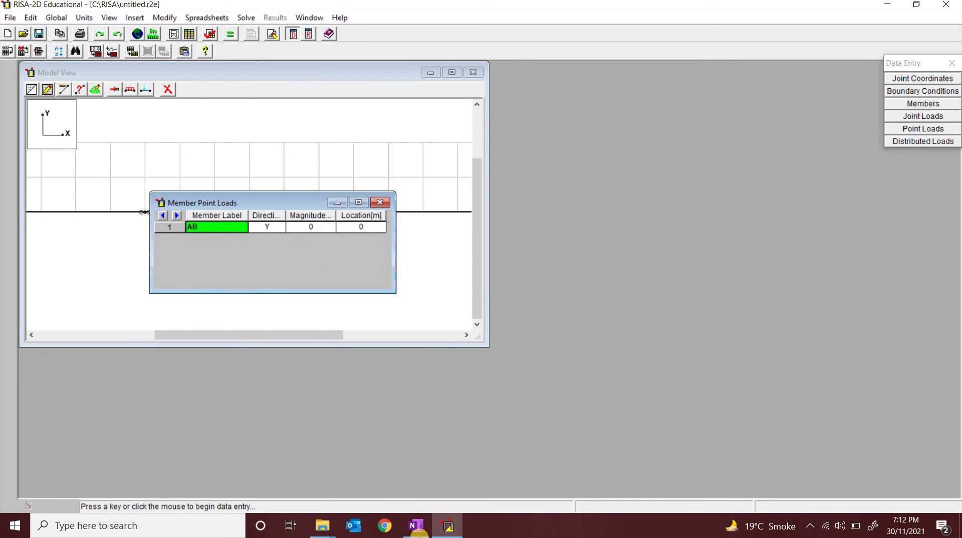
Check the loaded span in the OneNote beam sketch and assign the first point load to member CE
{"action": "left_click", "coordinate": [416, 526]}
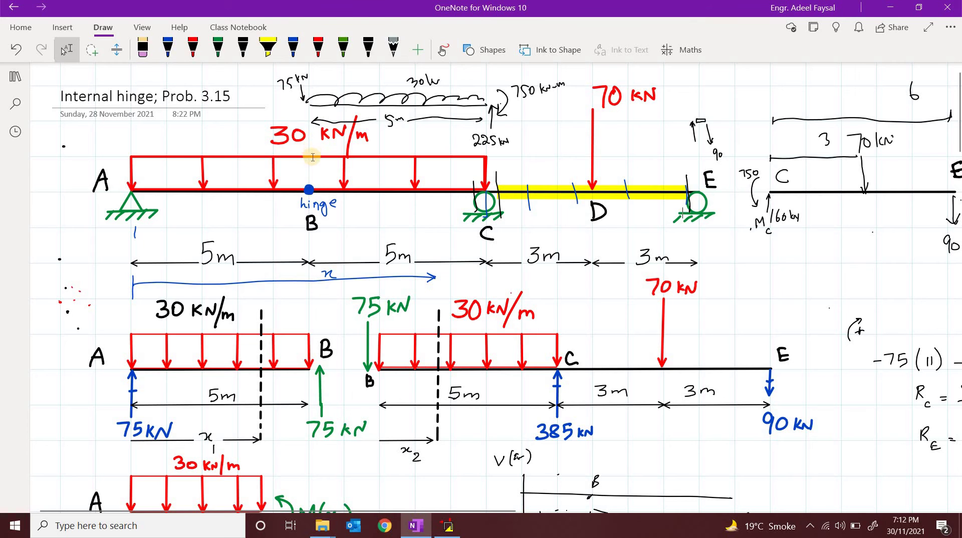
{"action": "left_click", "coordinate": [447, 531]}
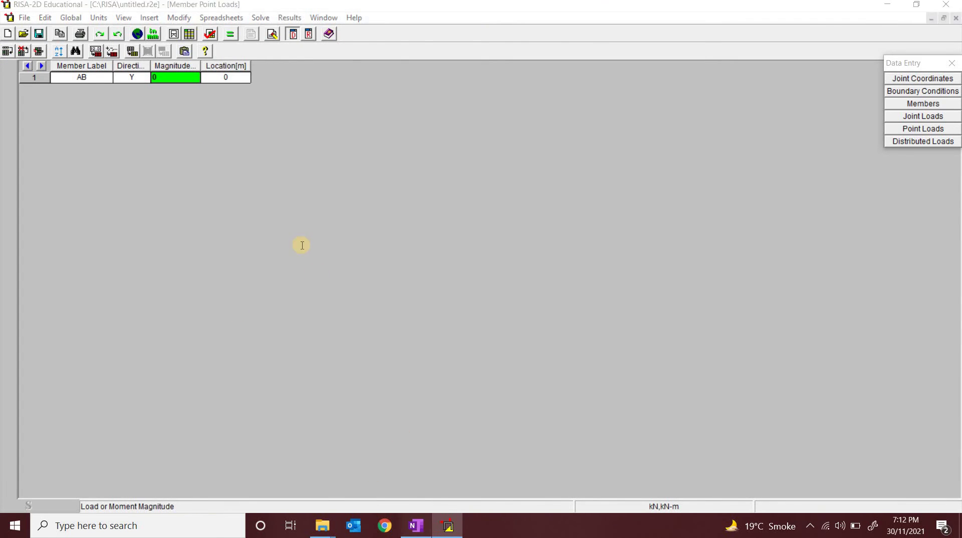
{"action": "left_click", "coordinate": [424, 532]}
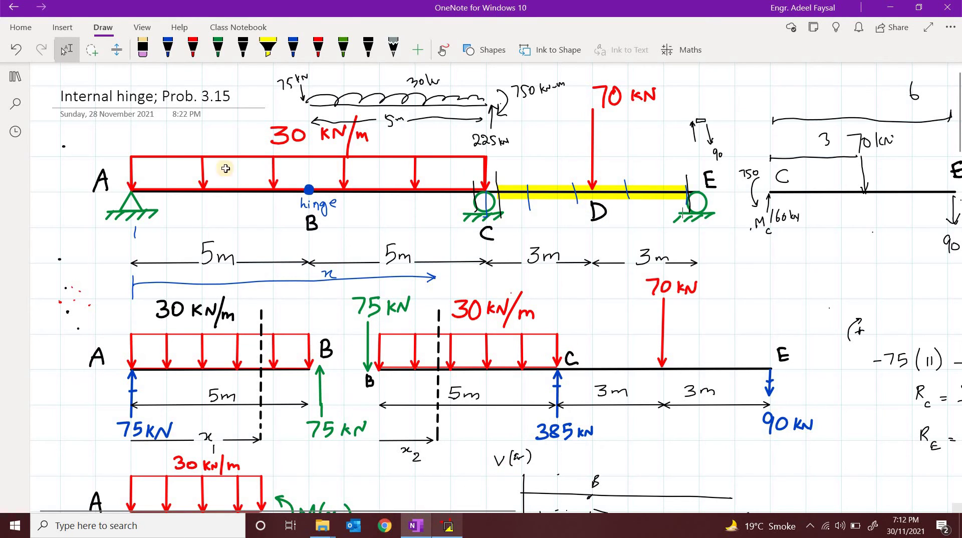
{"action": "left_click", "coordinate": [449, 530]}
{"action": "left_click", "coordinate": [80, 82]}
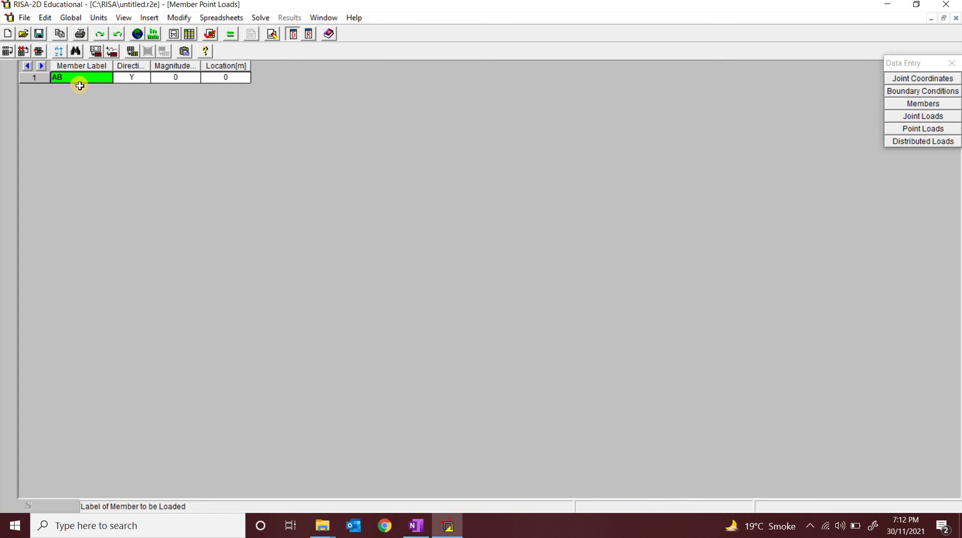
{"action": "type", "text": "CE"}
{"action": "key", "text": "Return"}
Set the magnitude of member CE's Y-direction point load to -70 kN, checking it against the OneNote sketch
{"action": "left_click", "coordinate": [179, 79]}
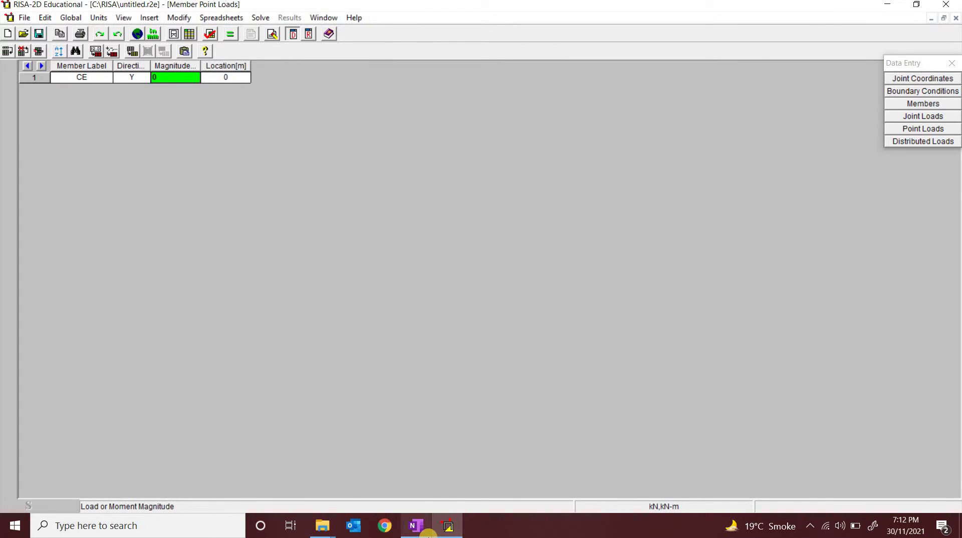
{"action": "left_click", "coordinate": [426, 532]}
{"action": "key", "text": "alt+Tab"}
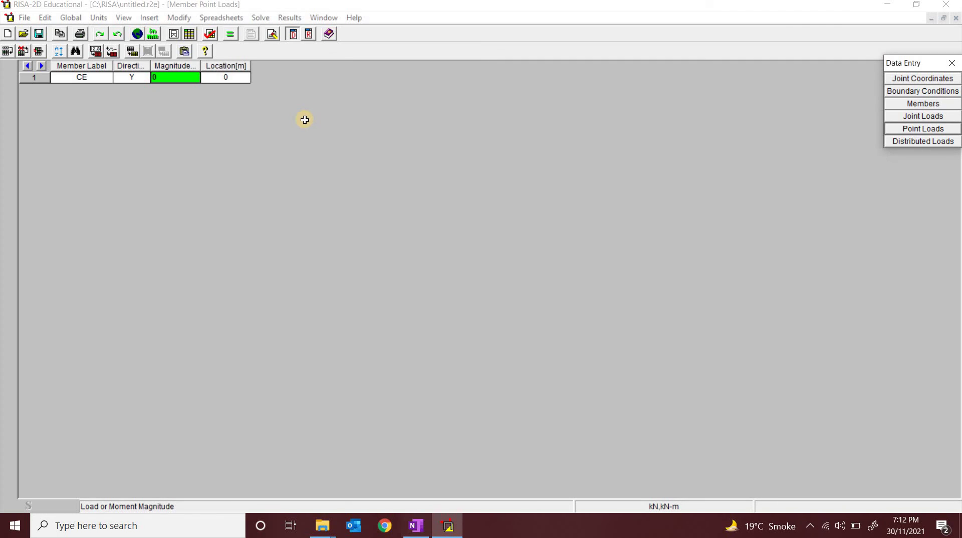
{"action": "left_click", "coordinate": [175, 77]}
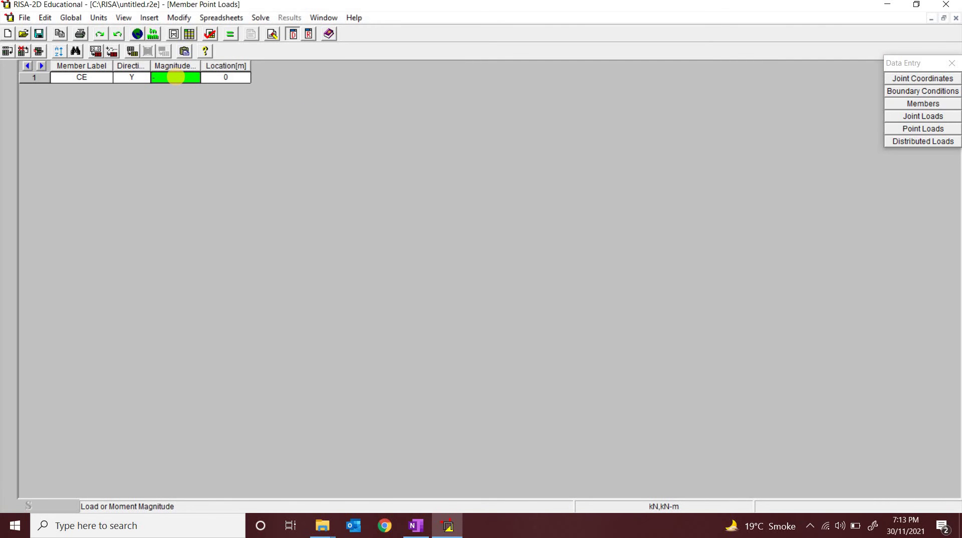
{"action": "left_click", "coordinate": [231, 77]}
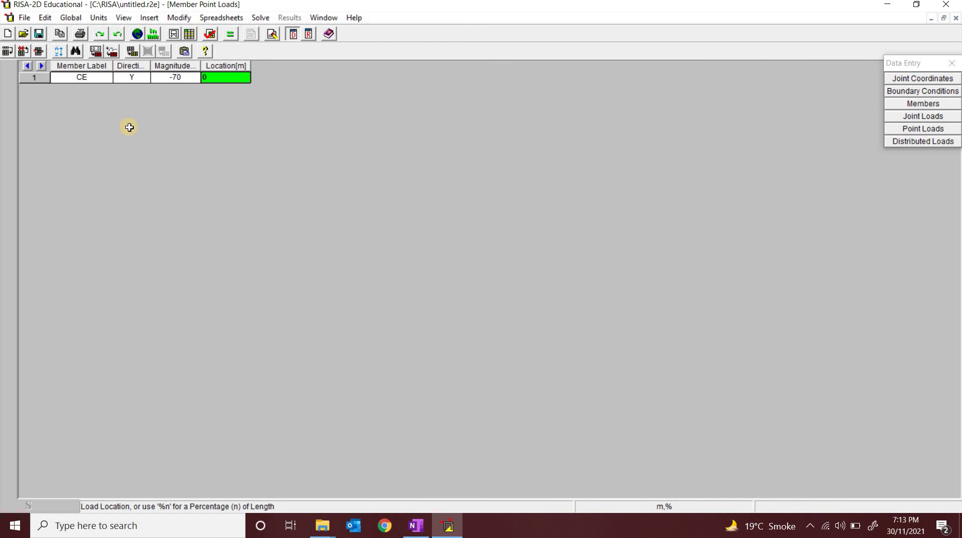
Check the load position in the OneNote sketch and set the location of CE's point load to 3 m
{"action": "left_click", "coordinate": [415, 527]}
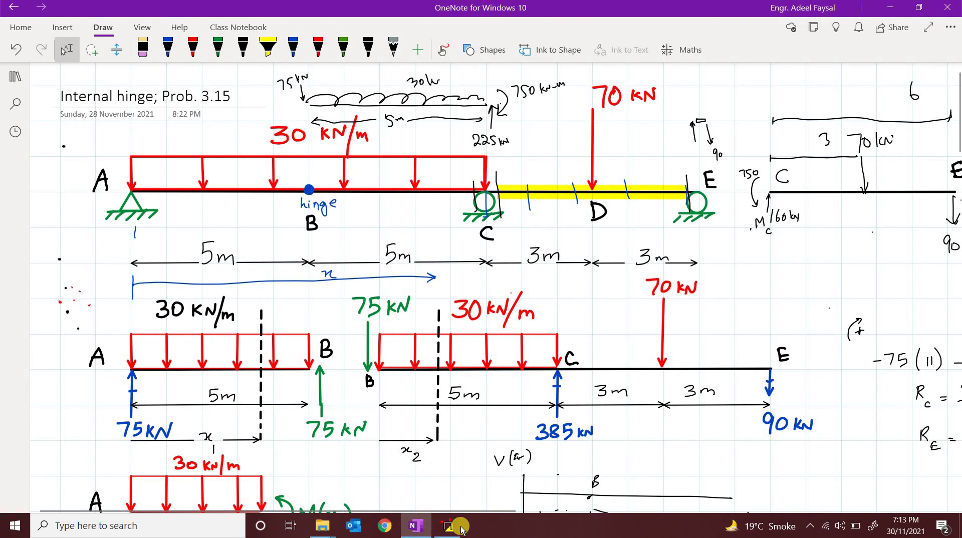
{"action": "key", "text": "alt+Tab"}
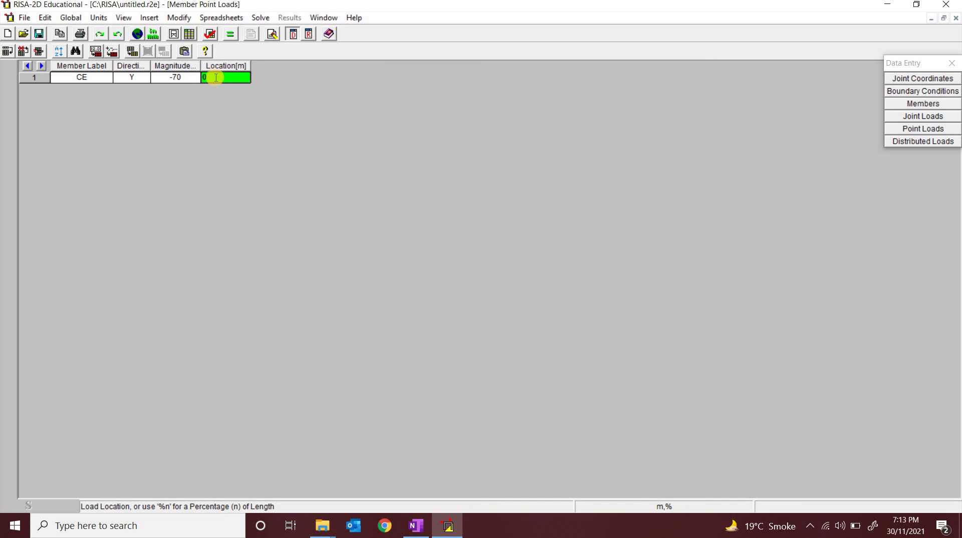
{"action": "left_click", "coordinate": [202, 76]}
Maximize the model view and display the joint labels and applied loads on the beam
{"action": "left_click", "coordinate": [912, 131]}
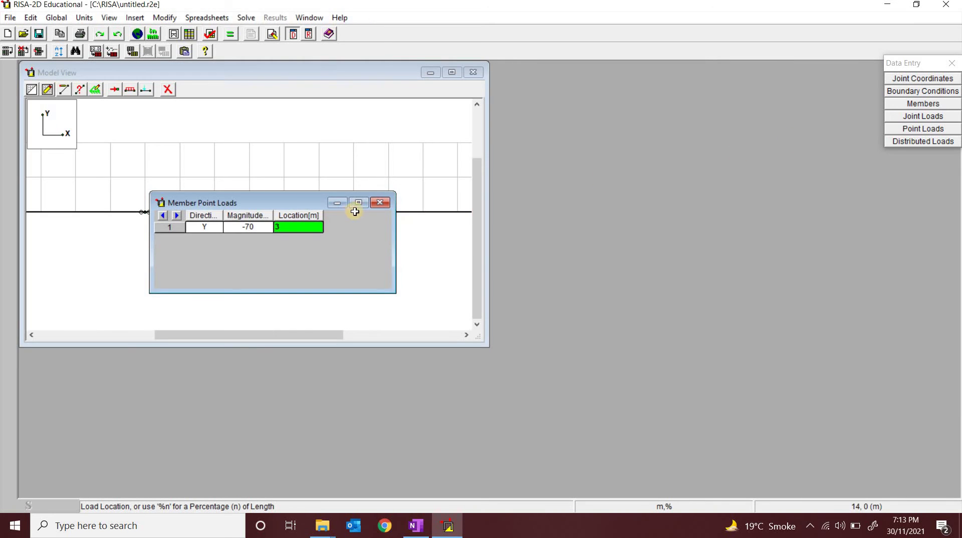
{"action": "left_click", "coordinate": [451, 72]}
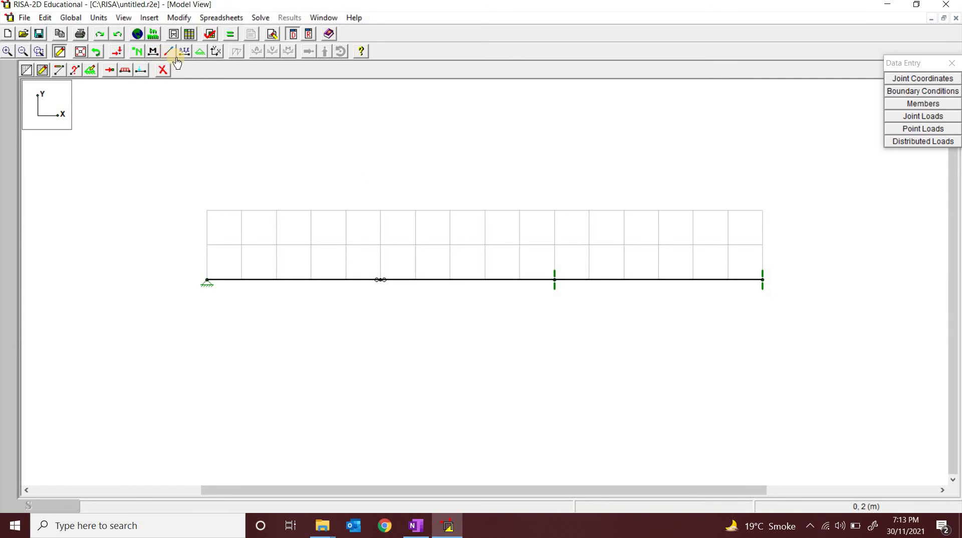
{"action": "left_click", "coordinate": [118, 55]}
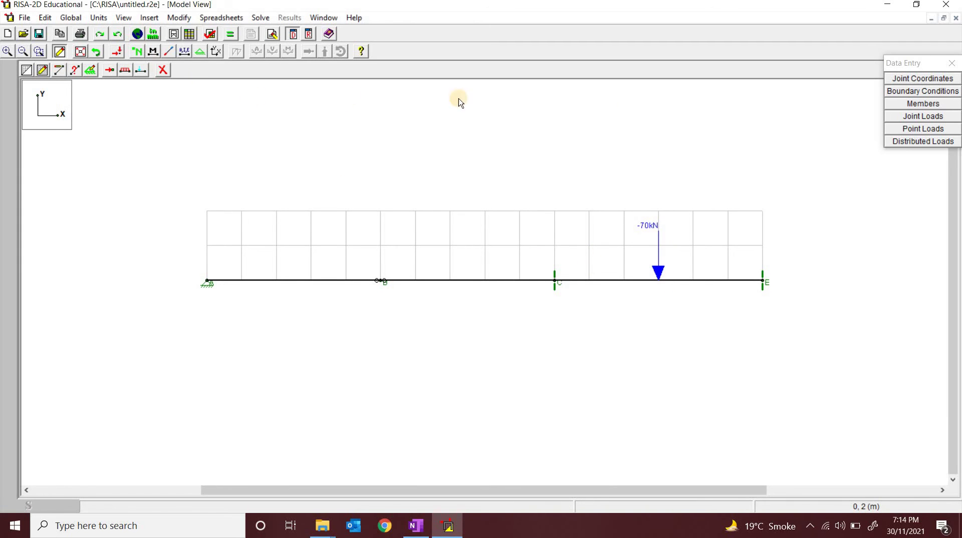
Start the Member Distributed Loads spreadsheet with a first row for member AB, consulting the OneNote sketch for its load
{"action": "left_click", "coordinate": [931, 142]}
{"action": "left_click", "coordinate": [415, 525]}
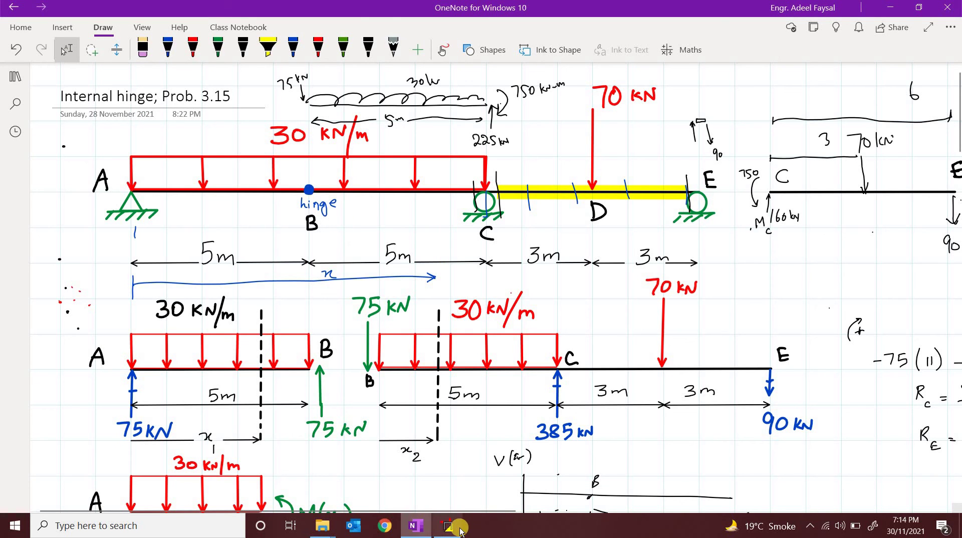
{"action": "key", "text": "alt+Tab"}
{"action": "left_click", "coordinate": [163, 132]}
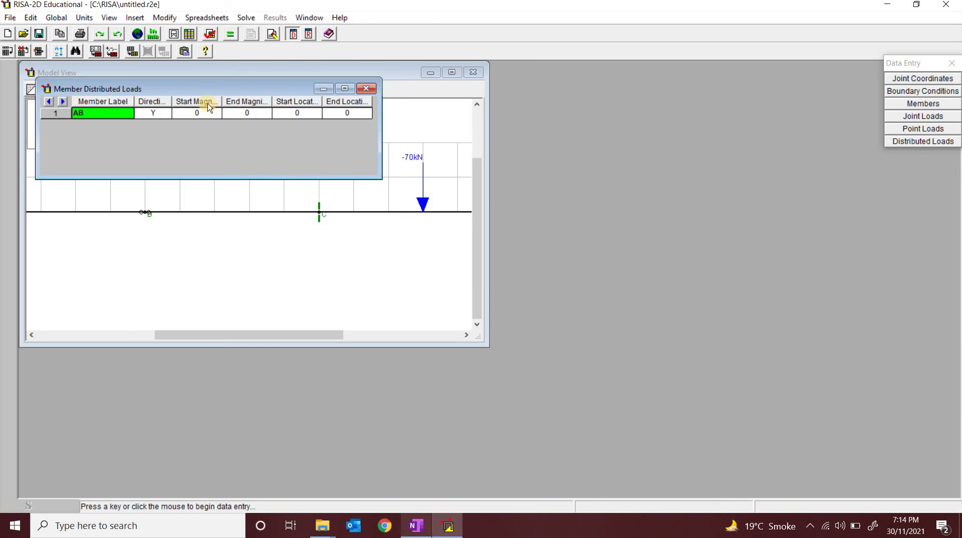
{"action": "left_click", "coordinate": [416, 525]}
{"action": "left_click", "coordinate": [447, 526]}
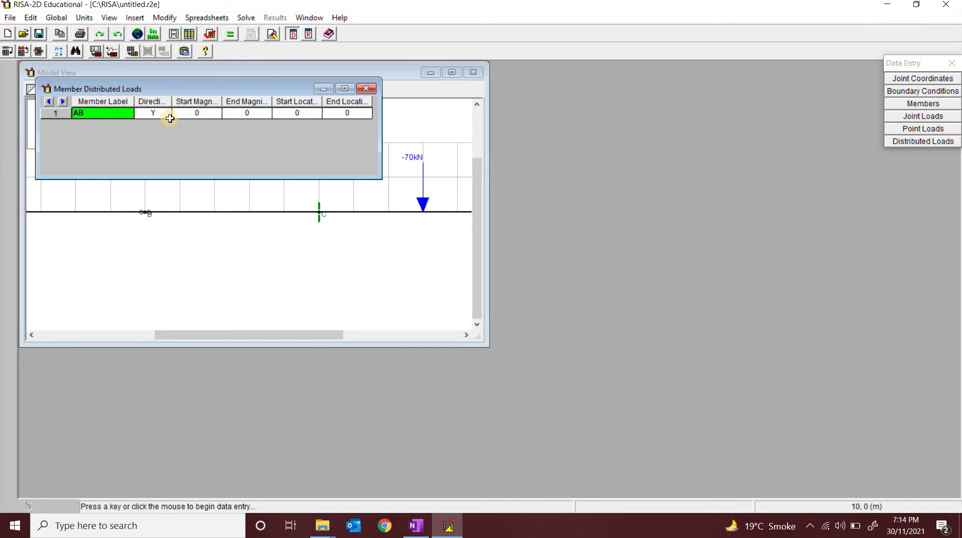
Set the start and end magnitudes of member AB's distributed load to -30 kN/m
{"action": "left_click", "coordinate": [192, 114]}
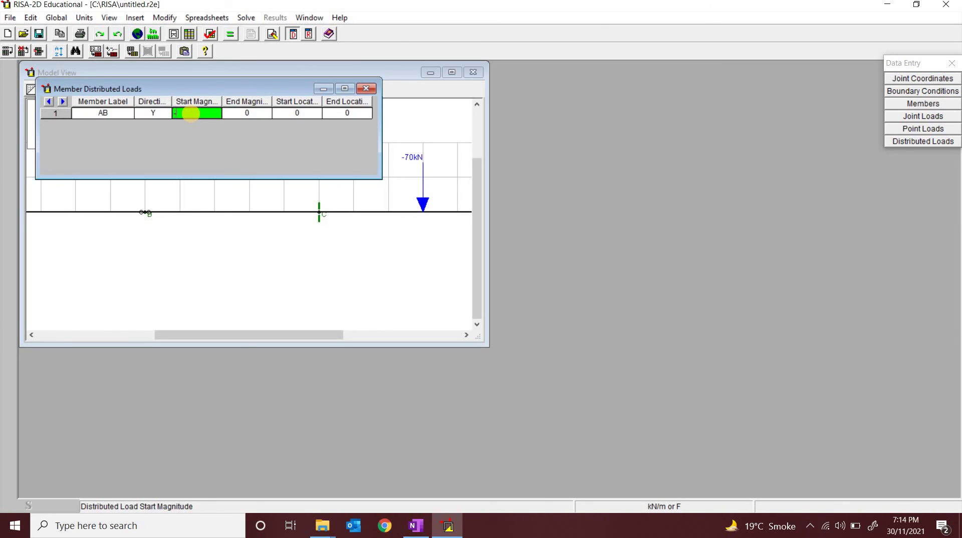
{"action": "left_click", "coordinate": [252, 114]}
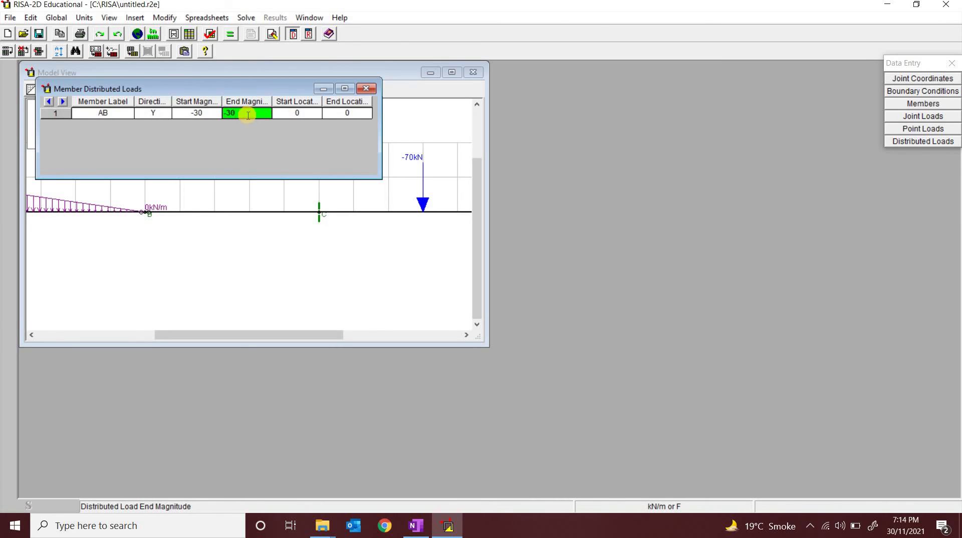
{"action": "key", "text": "Return"}
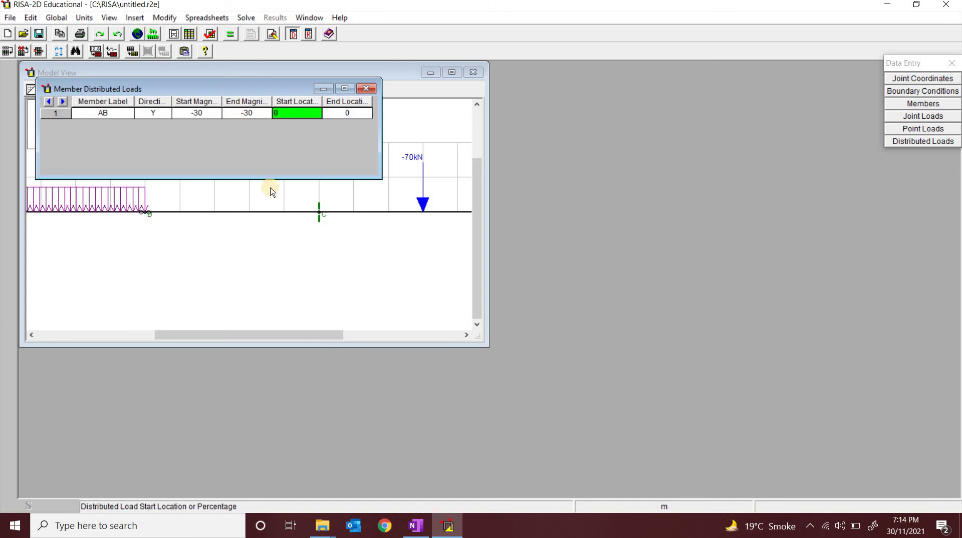
Check the extent of AB's load in the OneNote sketch and set its end location to 5 m
{"action": "left_click", "coordinate": [414, 524]}
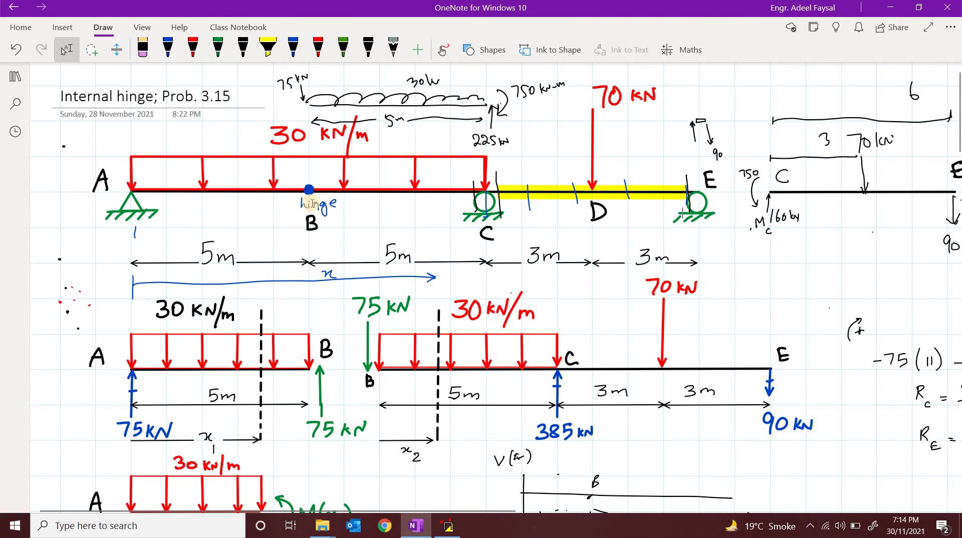
{"action": "left_click", "coordinate": [309, 189]}
{"action": "left_click", "coordinate": [450, 526]}
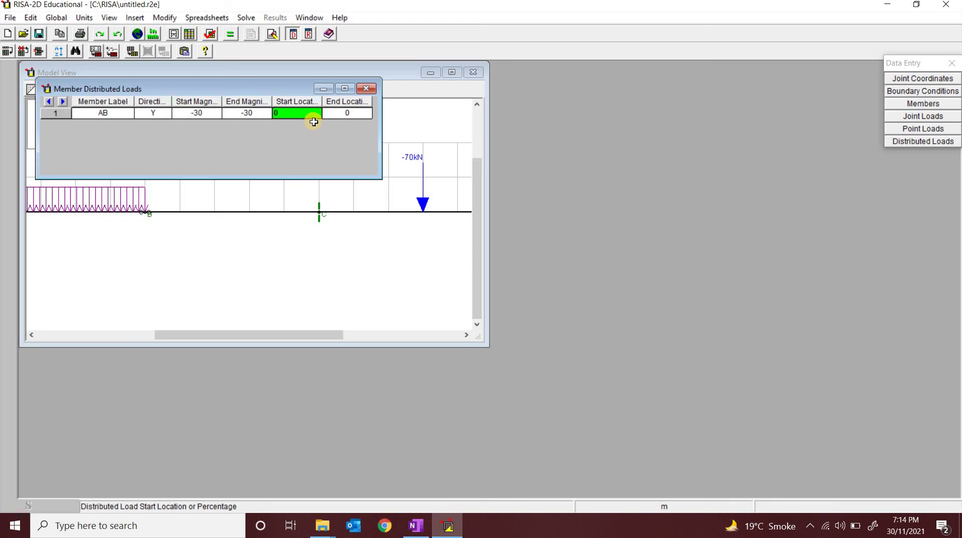
{"action": "left_click", "coordinate": [349, 118]}
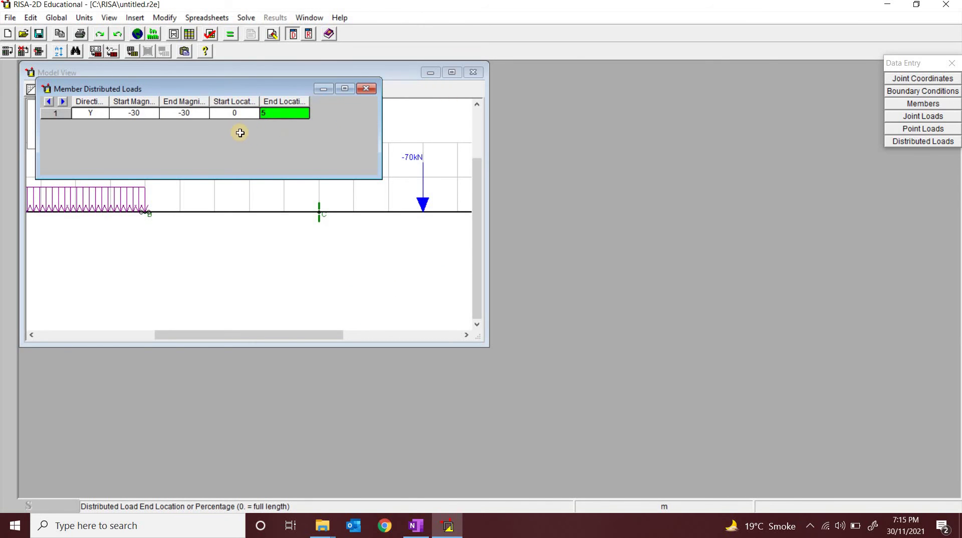
Add a second distributed load row with the same values as AB's load and assign it to member BC
{"action": "left_click", "coordinate": [179, 114]}
{"action": "left_click", "coordinate": [111, 116]}
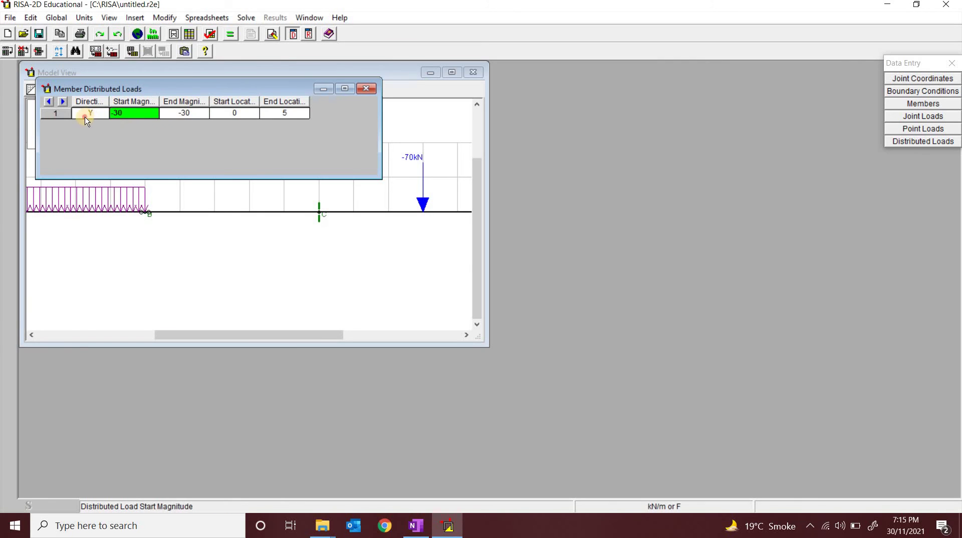
{"action": "left_click", "coordinate": [83, 115]}
{"action": "left_click", "coordinate": [75, 115]}
{"action": "left_click", "coordinate": [86, 119]}
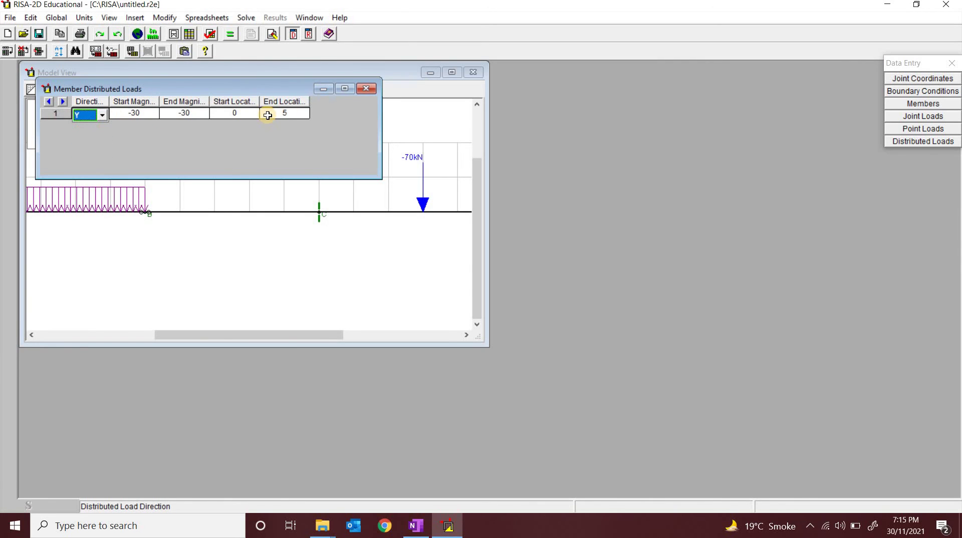
{"action": "key", "text": "Return"}
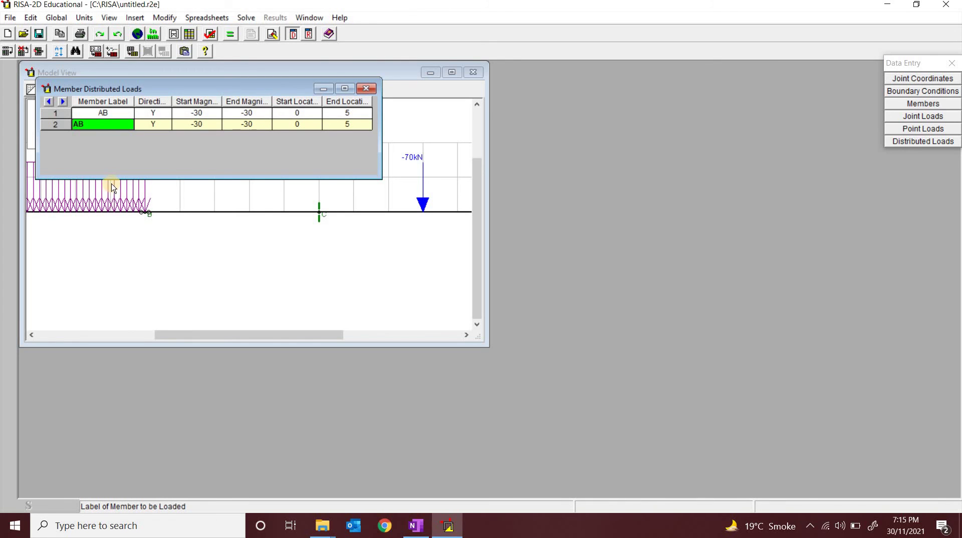
{"action": "type", "text": "BC"}
{"action": "left_click", "coordinate": [201, 125]}
{"action": "left_click", "coordinate": [297, 125]}
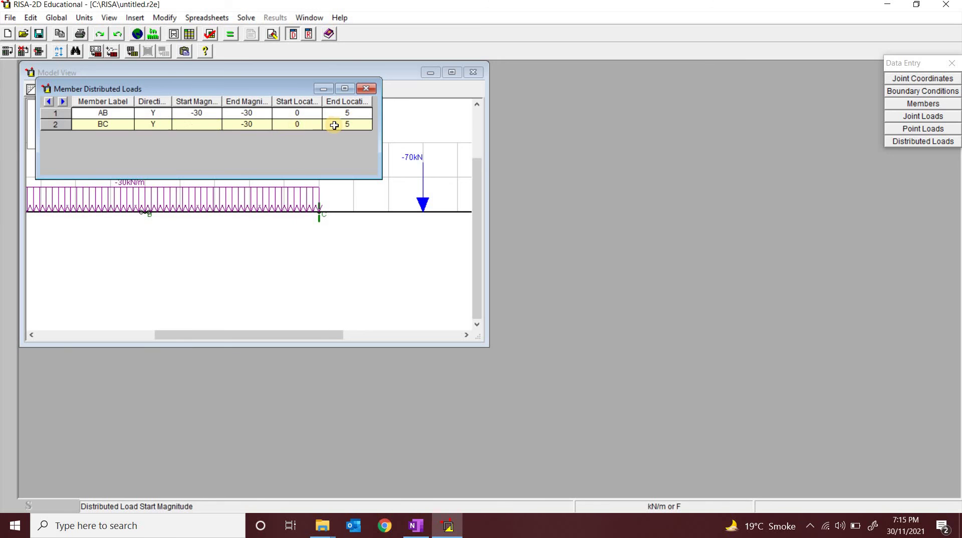
Check member BC's distributed load direction, magnitudes and end location against the OneNote sketch and close the distributed loads spreadsheet
{"action": "left_click", "coordinate": [347, 124]}
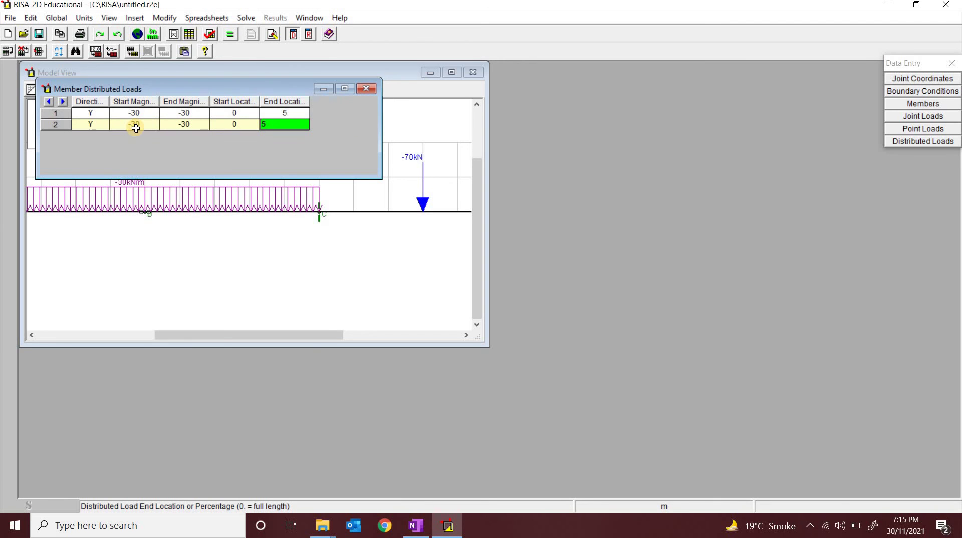
{"action": "left_click", "coordinate": [418, 532]}
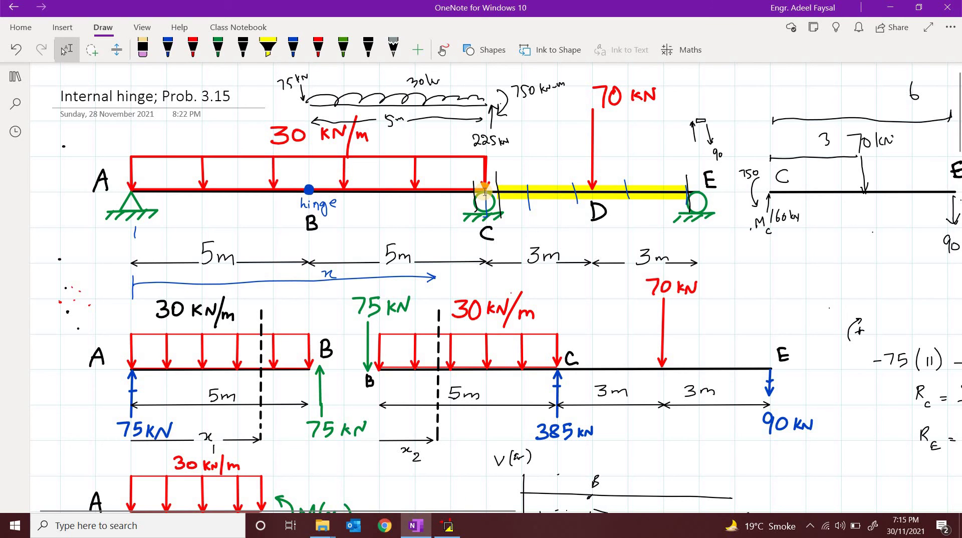
{"action": "left_click", "coordinate": [447, 527]}
{"action": "key", "text": "alt+Tab"}
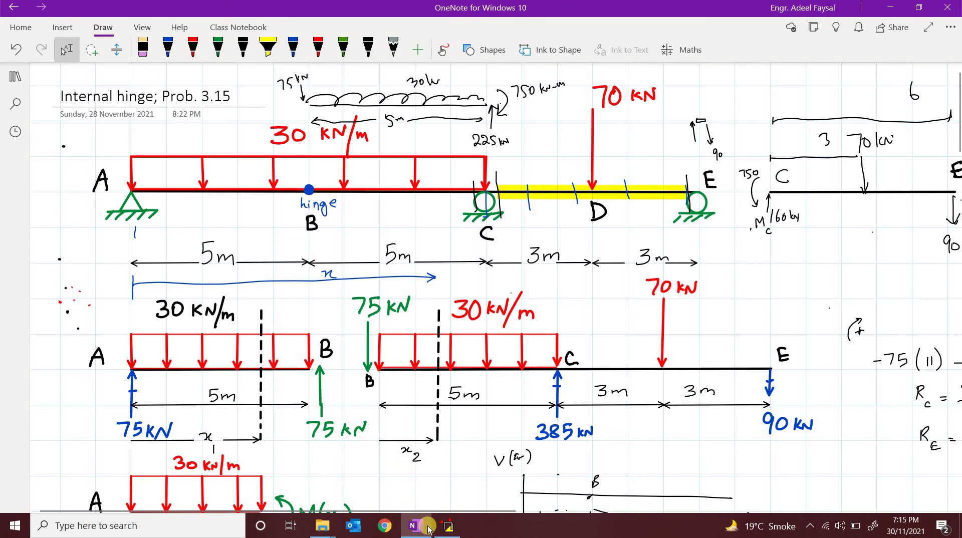
{"action": "left_click", "coordinate": [448, 526]}
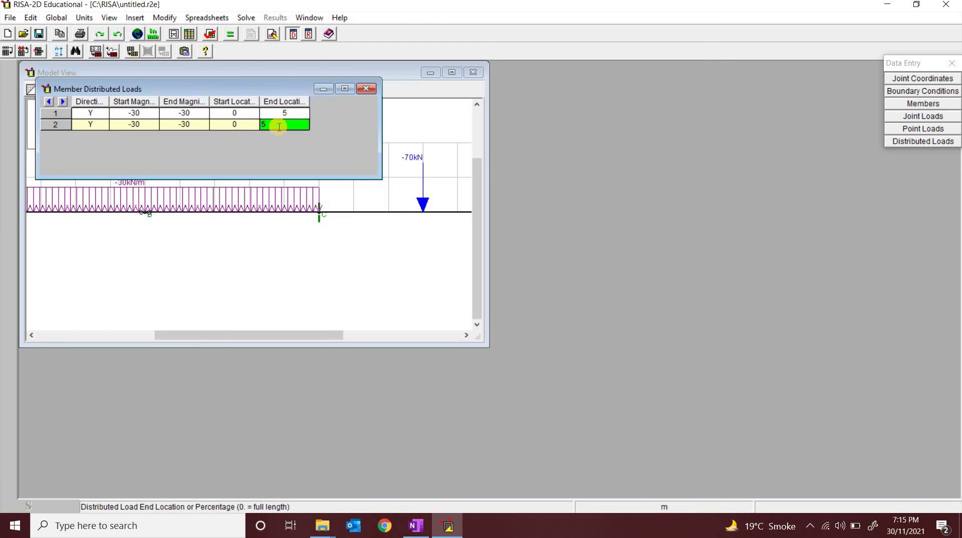
{"action": "left_click", "coordinate": [95, 129]}
{"action": "left_click", "coordinate": [127, 124]}
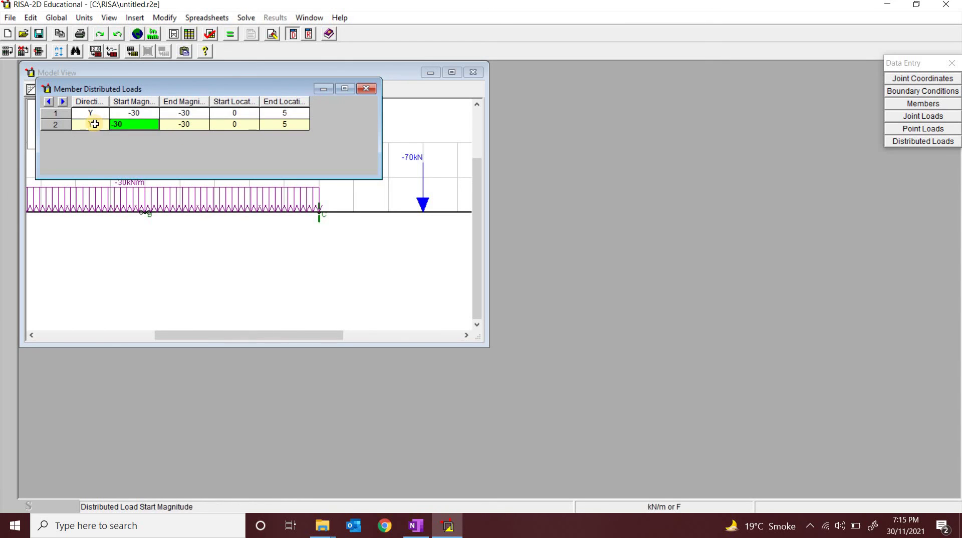
{"action": "left_click", "coordinate": [95, 127]}
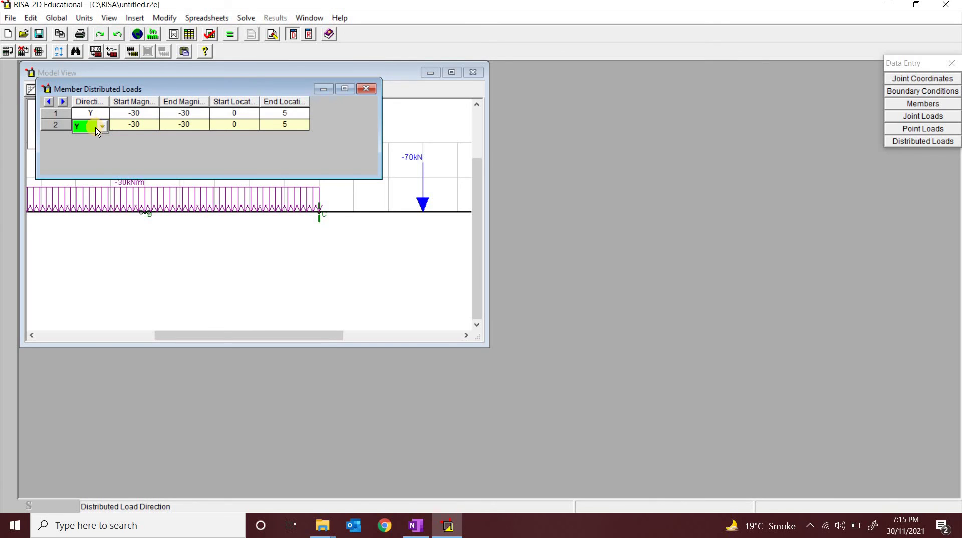
{"action": "left_click", "coordinate": [367, 90]}
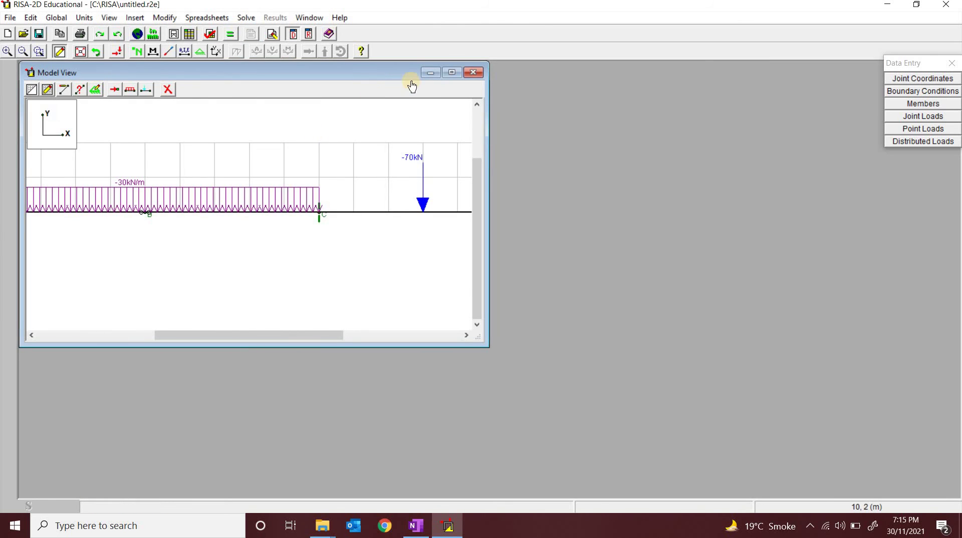
Solve the beam model and review the joint reactions and joint deflections
{"action": "left_click", "coordinate": [452, 73]}
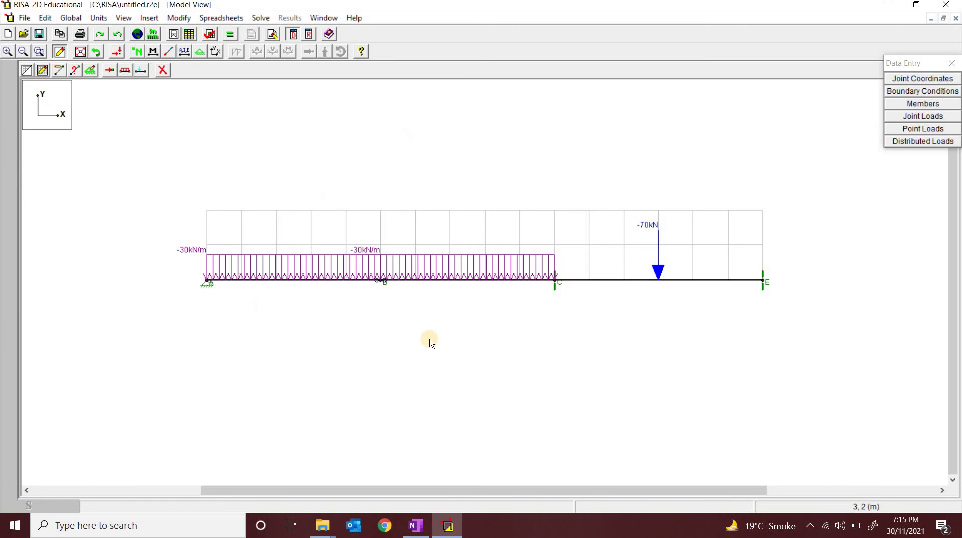
{"action": "left_click", "coordinate": [231, 36]}
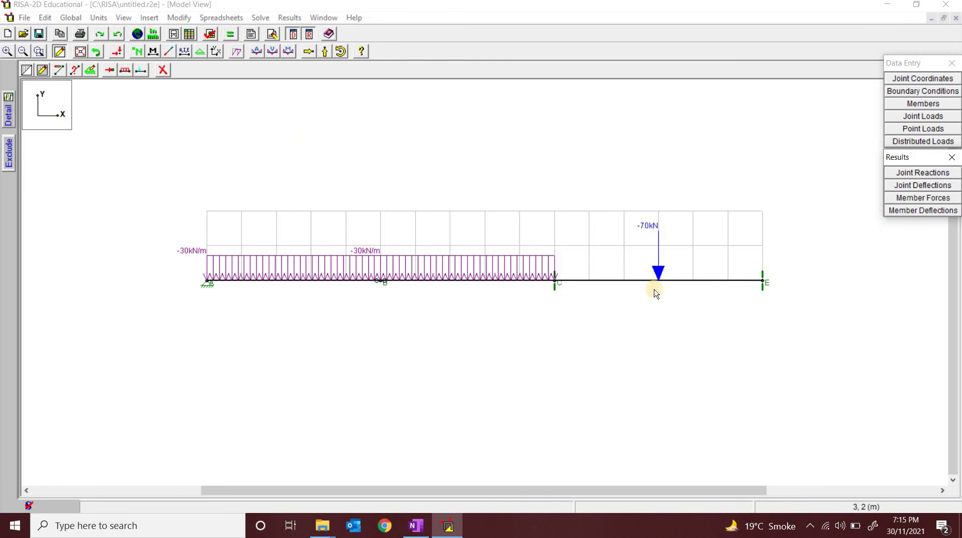
{"action": "left_click", "coordinate": [912, 174]}
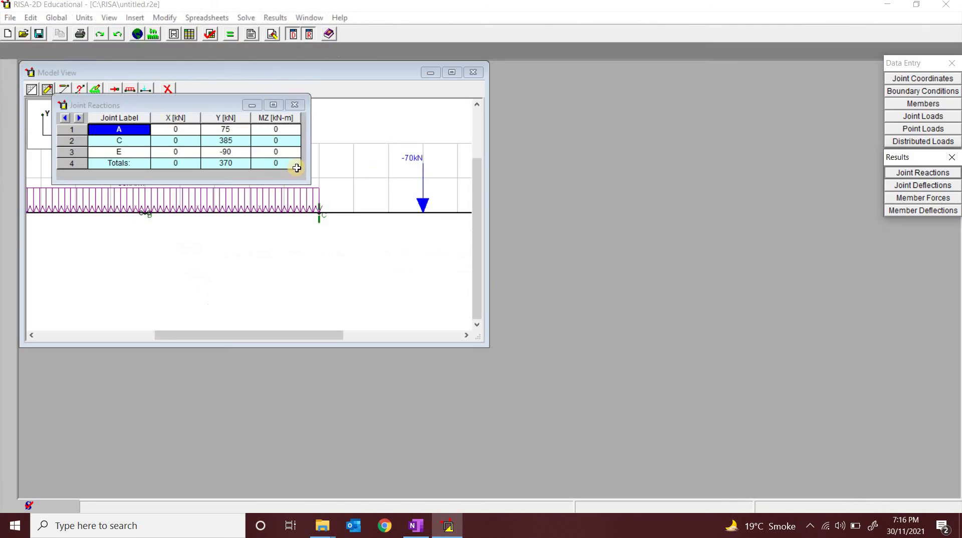
{"action": "left_click", "coordinate": [127, 145]}
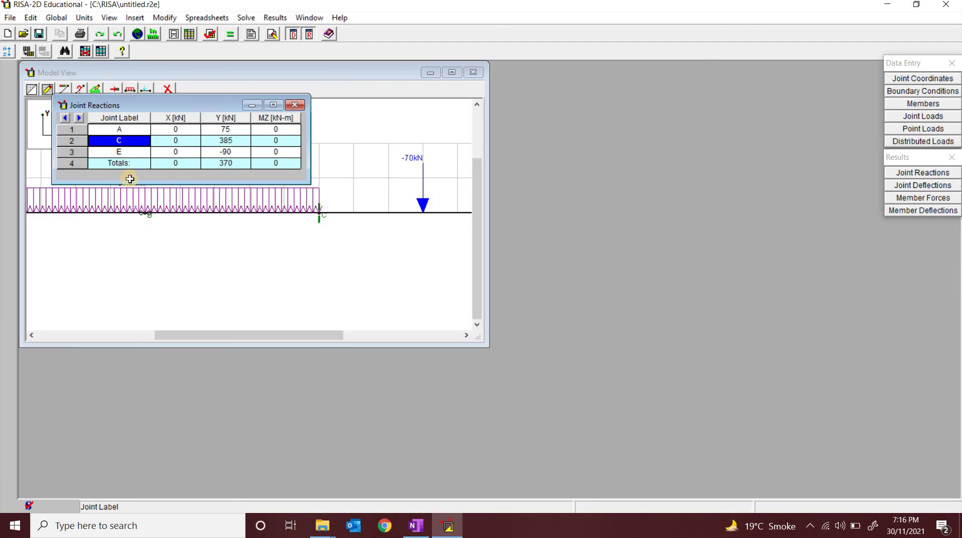
{"action": "left_click", "coordinate": [296, 106]}
{"action": "left_click", "coordinate": [941, 185]}
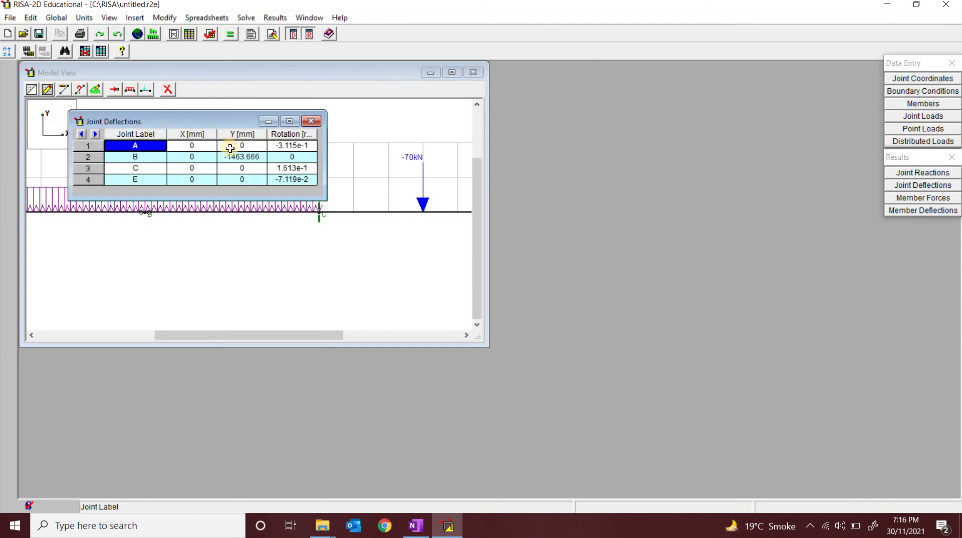
{"action": "left_click", "coordinate": [312, 121]}
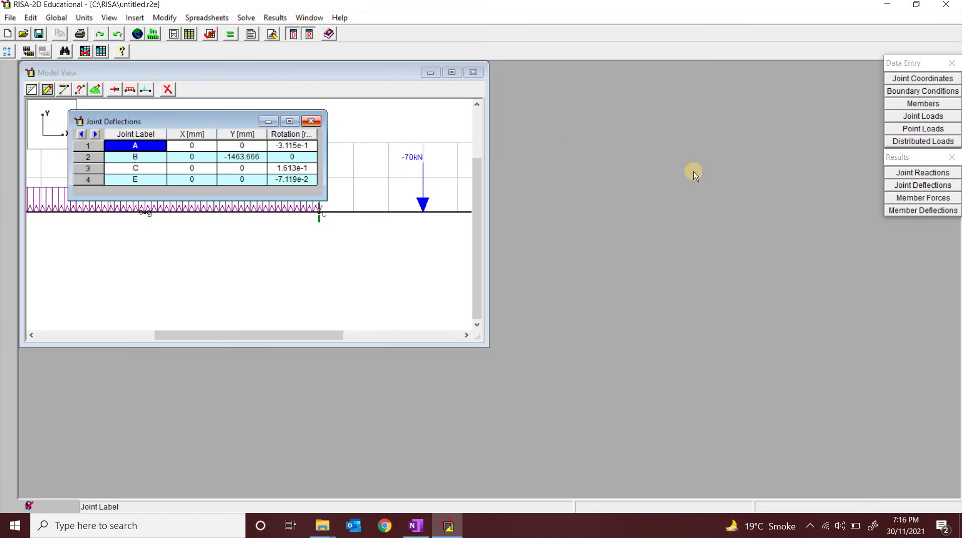
Review the member section forces and check the number of sections in the global parameters without changing it
{"action": "left_click", "coordinate": [924, 198]}
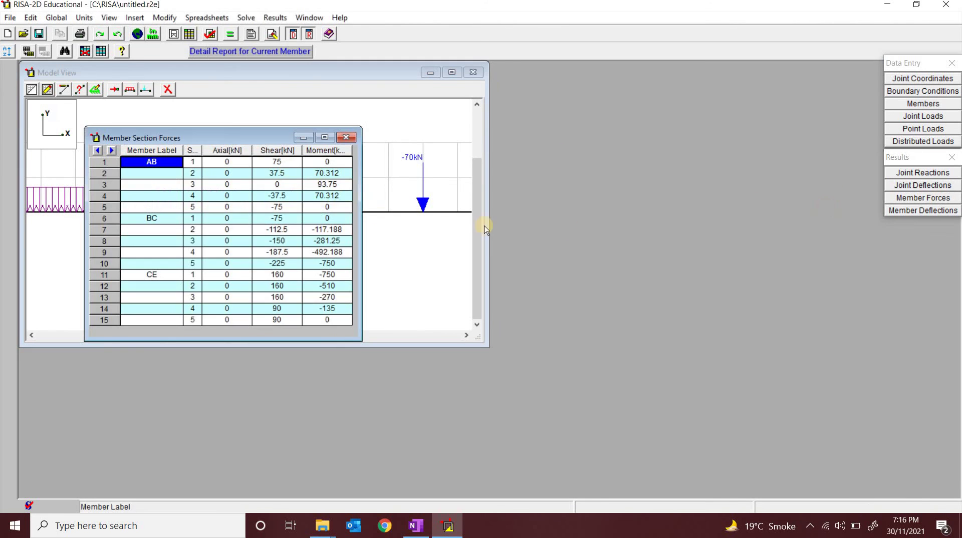
{"action": "left_click", "coordinate": [165, 179]}
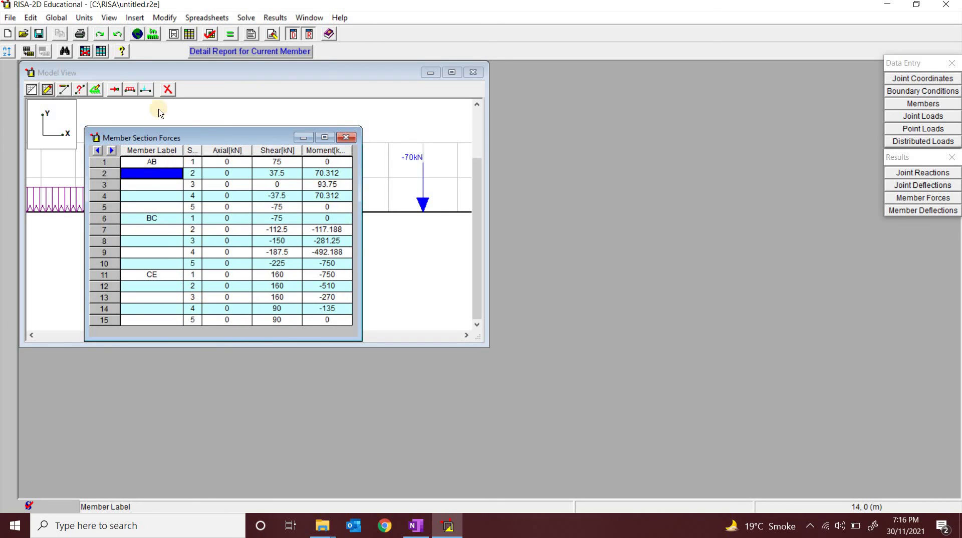
{"action": "left_click", "coordinate": [346, 139]}
{"action": "left_click", "coordinate": [56, 17]}
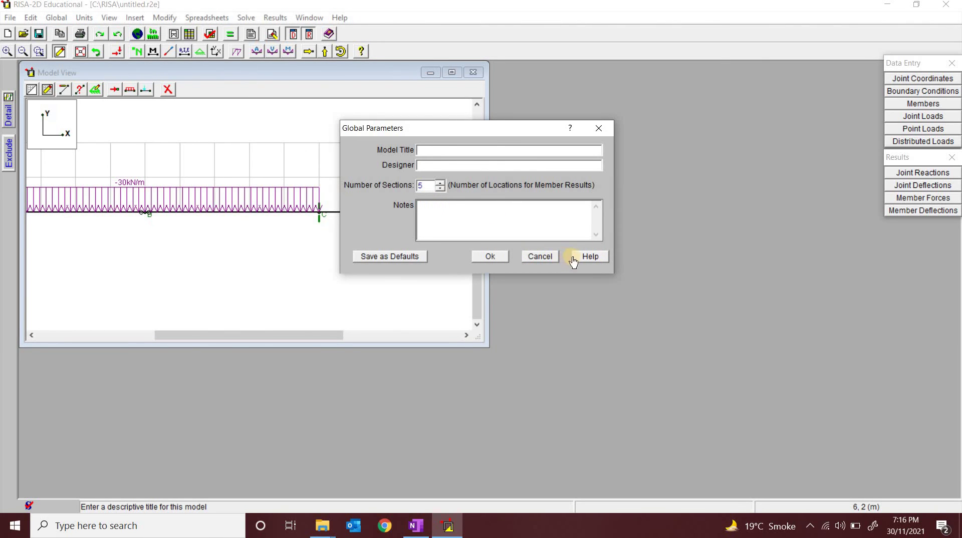
{"action": "left_click", "coordinate": [545, 257]}
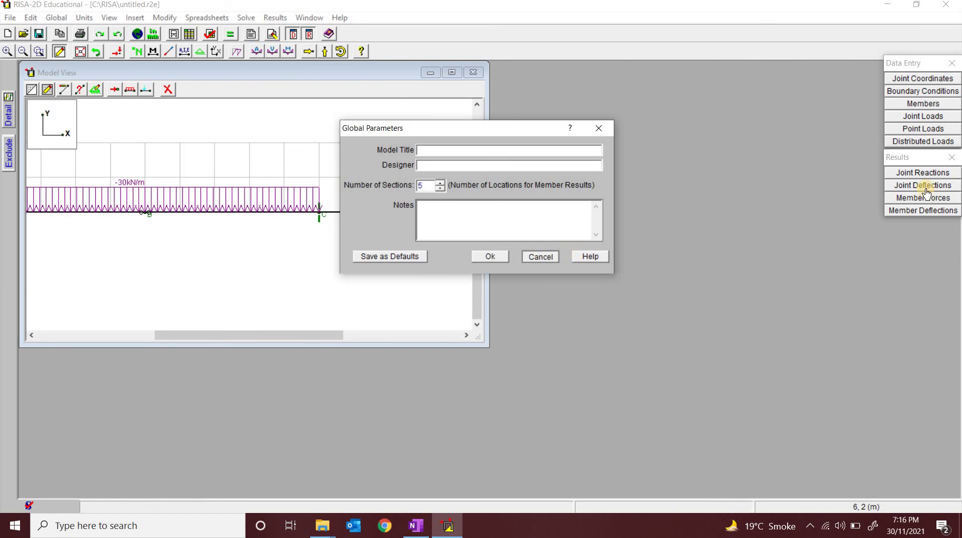
Maximise the model view and inspect the deflected shape and the axial force diagram, hiding each one after viewing
{"action": "left_click", "coordinate": [452, 73]}
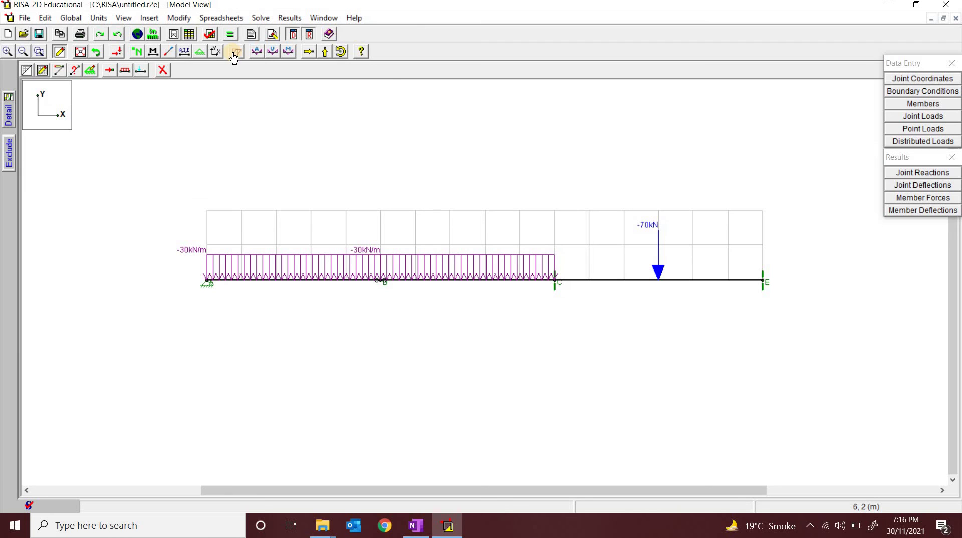
{"action": "left_click", "coordinate": [236, 52]}
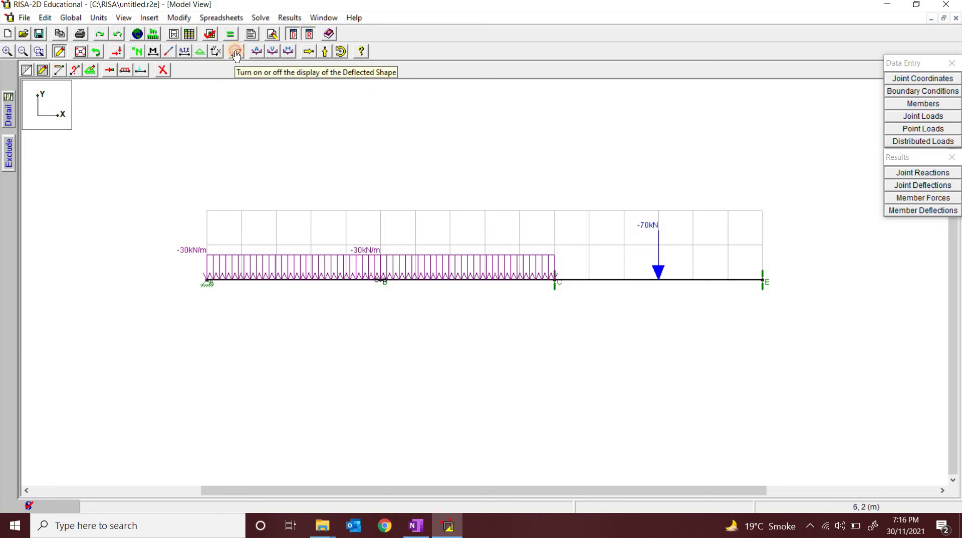
{"action": "left_click", "coordinate": [236, 52]}
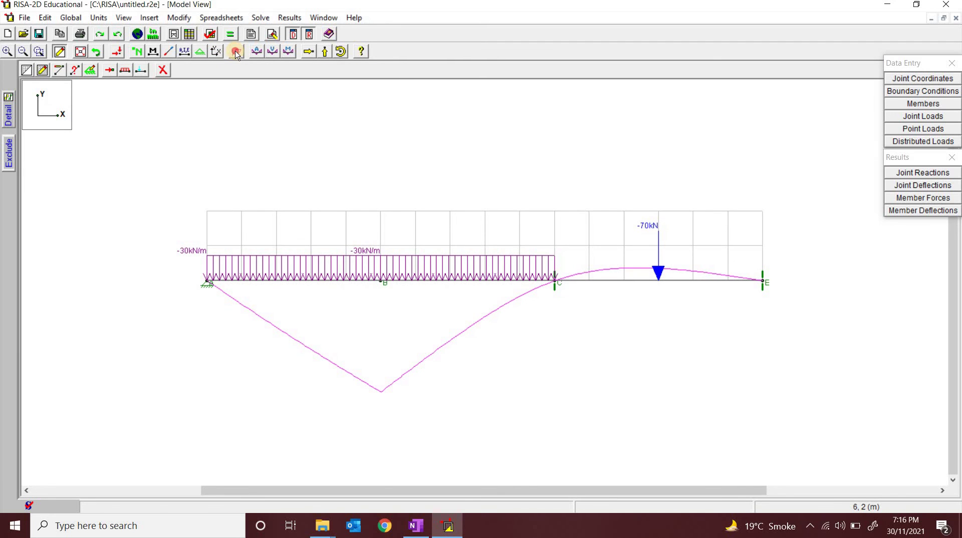
{"action": "left_click", "coordinate": [236, 52]}
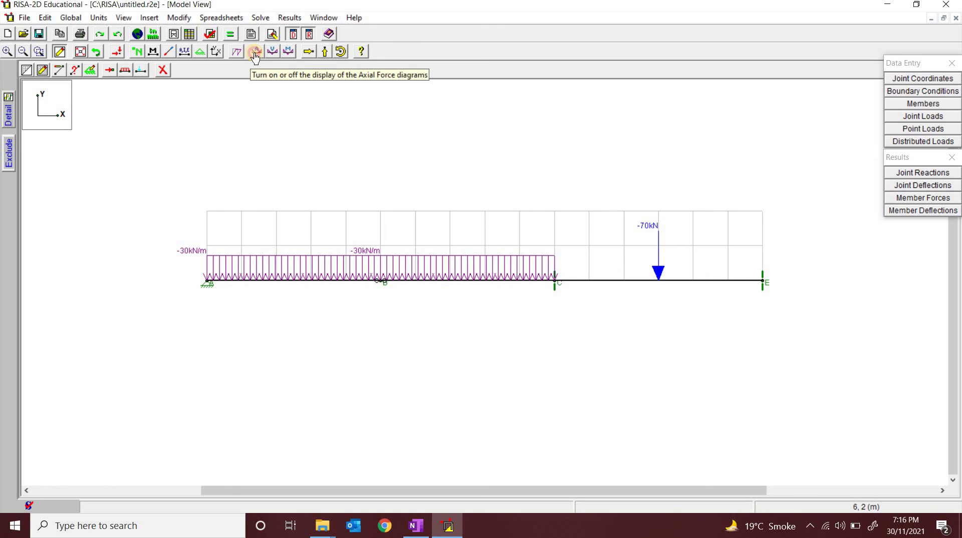
{"action": "left_click", "coordinate": [255, 52]}
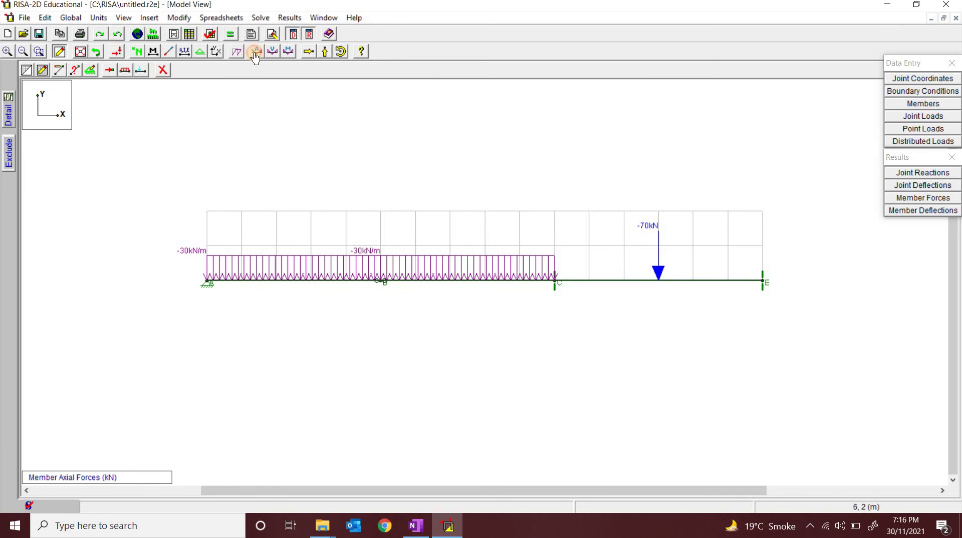
{"action": "left_click", "coordinate": [255, 53]}
Hide the applied loads in the model view and display the shear force diagram followed by the bending moment diagram
{"action": "left_click", "coordinate": [272, 52]}
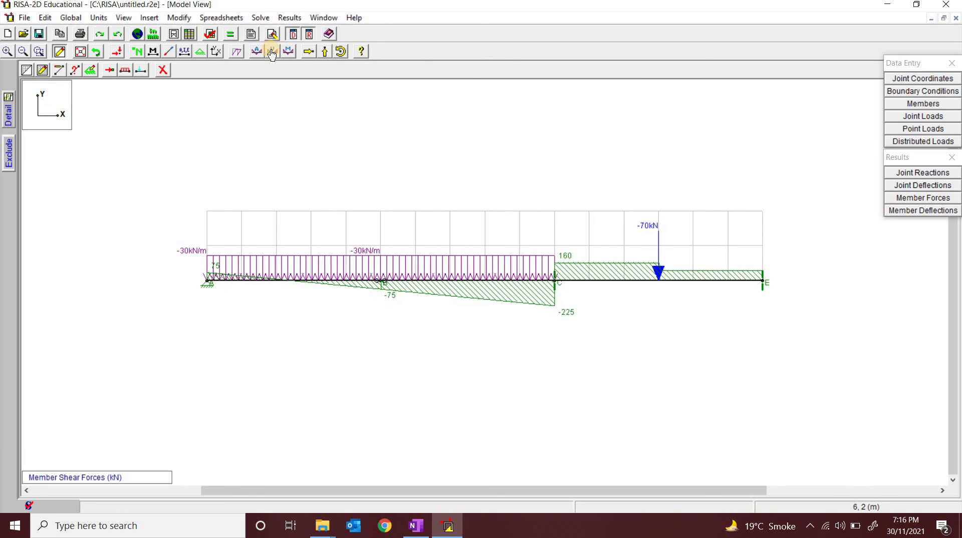
{"action": "left_click", "coordinate": [272, 52]}
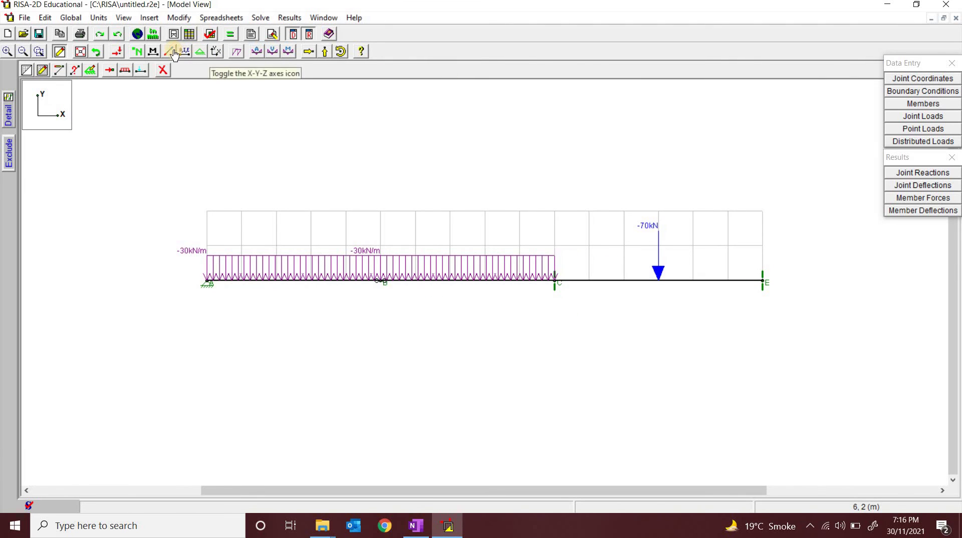
{"action": "left_click", "coordinate": [118, 52]}
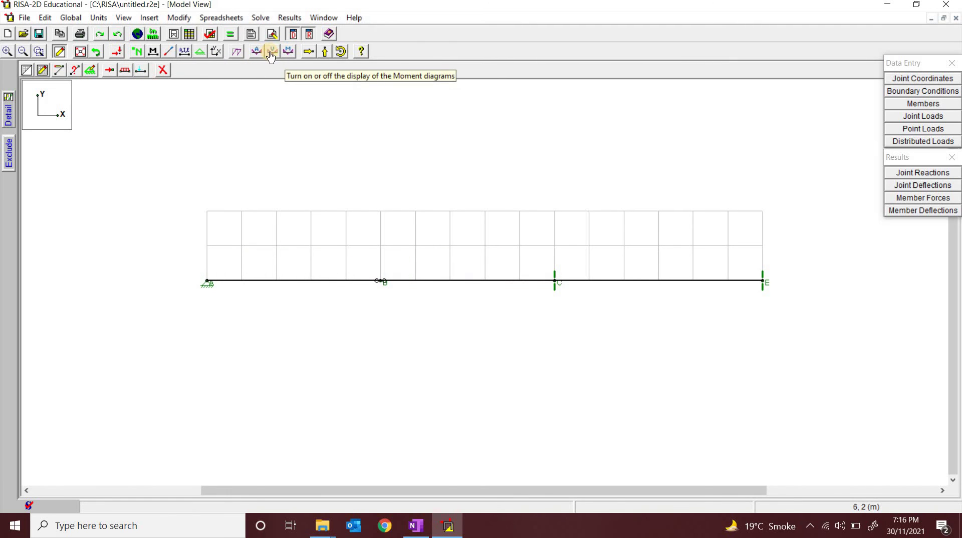
{"action": "left_click", "coordinate": [271, 53]}
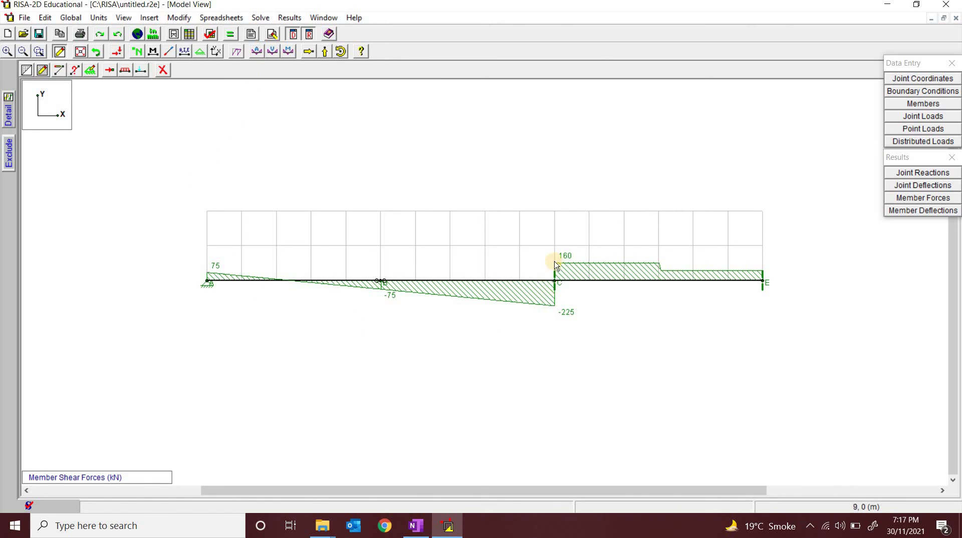
{"action": "left_click", "coordinate": [288, 51]}
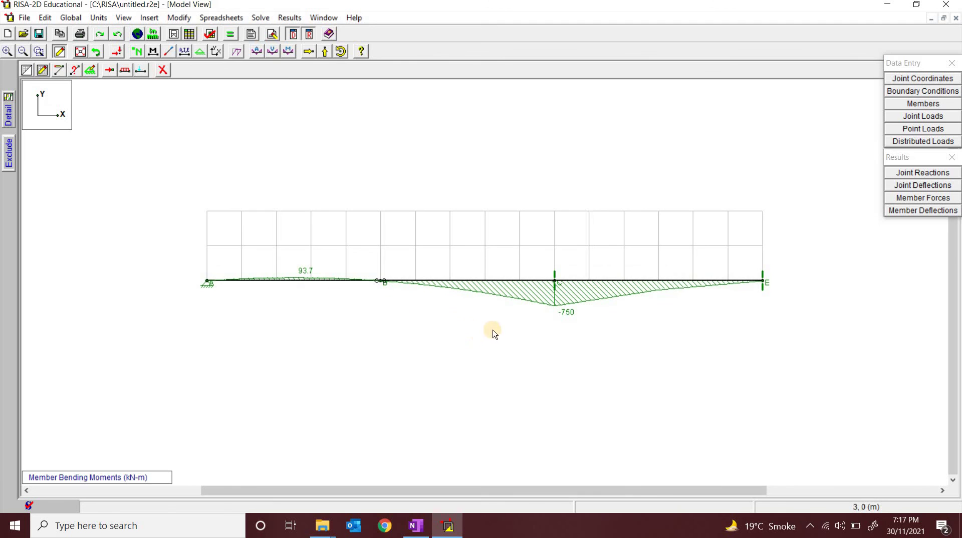
Re-examine the member section forces table and bring back the shear force diagram in the maximised model view
{"action": "left_click", "coordinate": [920, 199]}
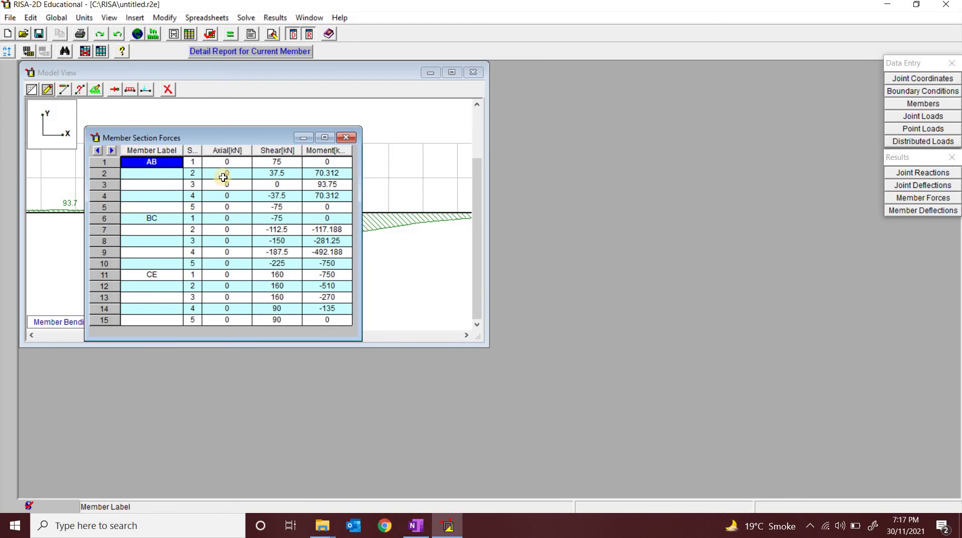
{"action": "left_click", "coordinate": [348, 138]}
{"action": "left_click", "coordinate": [452, 72]}
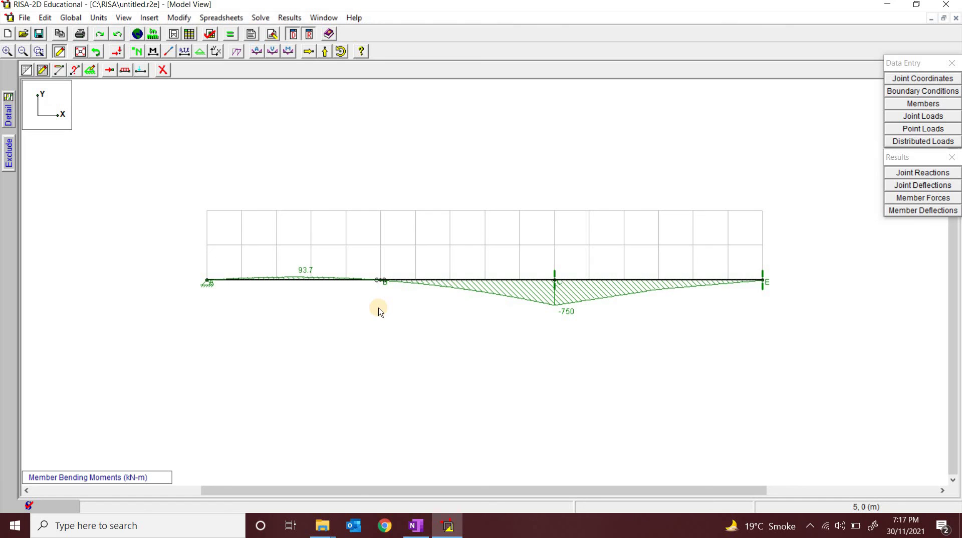
{"action": "left_click", "coordinate": [272, 52]}
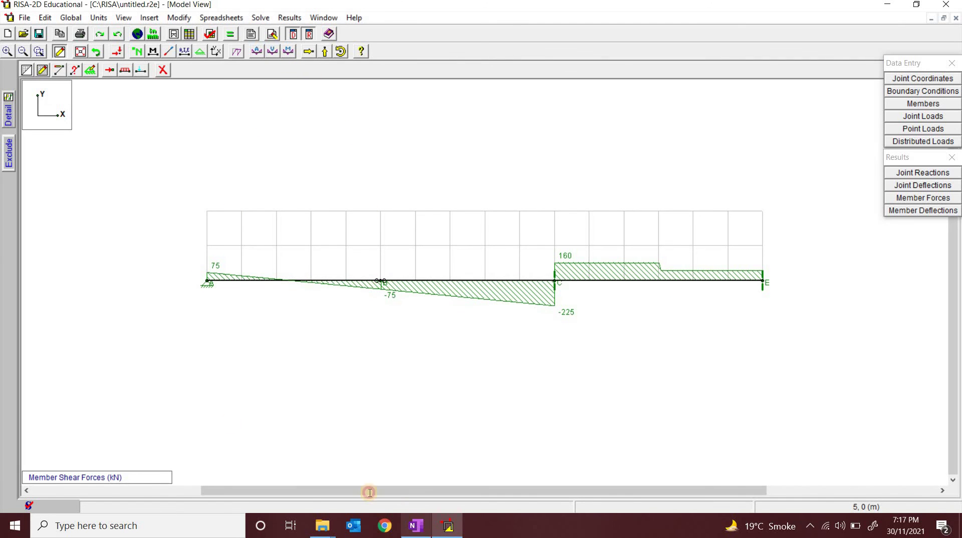
Compare the shear force diagram with the hand-drawn one in OneNote and display the bending moment diagram in RISA-2D
{"action": "key", "text": "alt+Tab"}
{"action": "scroll", "coordinate": [186, 371], "scroll_direction": "down", "scroll_amount": 15}
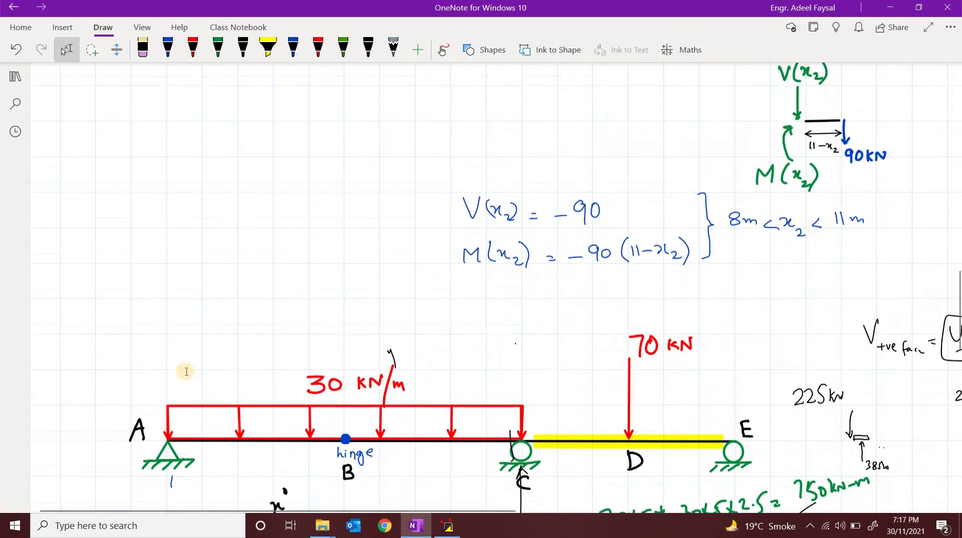
{"action": "scroll", "coordinate": [186, 371], "scroll_direction": "down", "scroll_amount": 15}
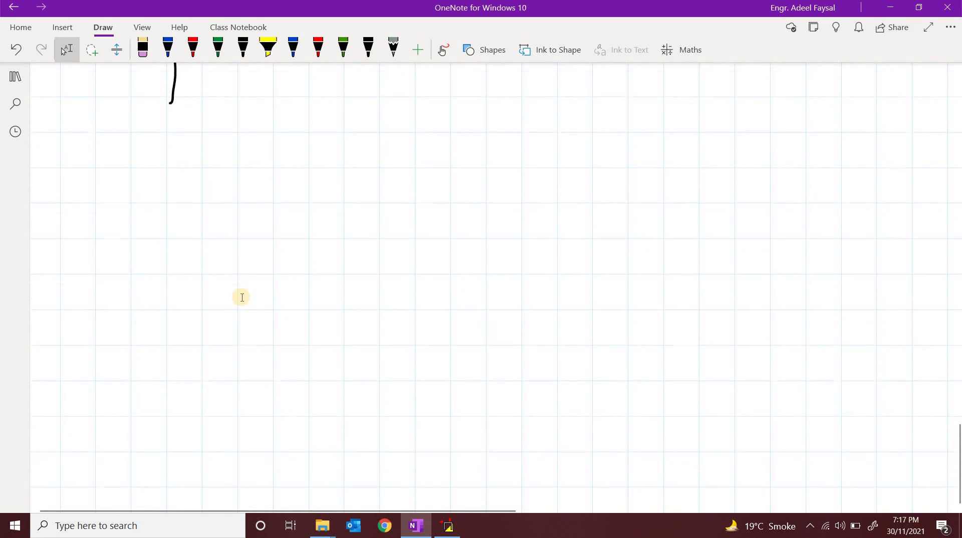
{"action": "scroll", "coordinate": [242, 297], "scroll_direction": "up", "scroll_amount": 10}
{"action": "scroll", "coordinate": [357, 235], "scroll_direction": "down", "scroll_amount": 5}
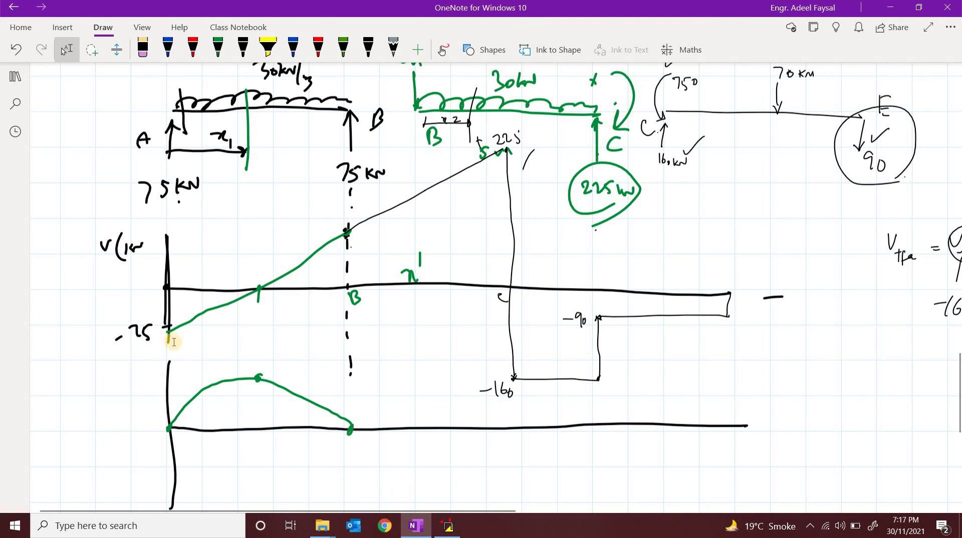
{"action": "left_click", "coordinate": [450, 527]}
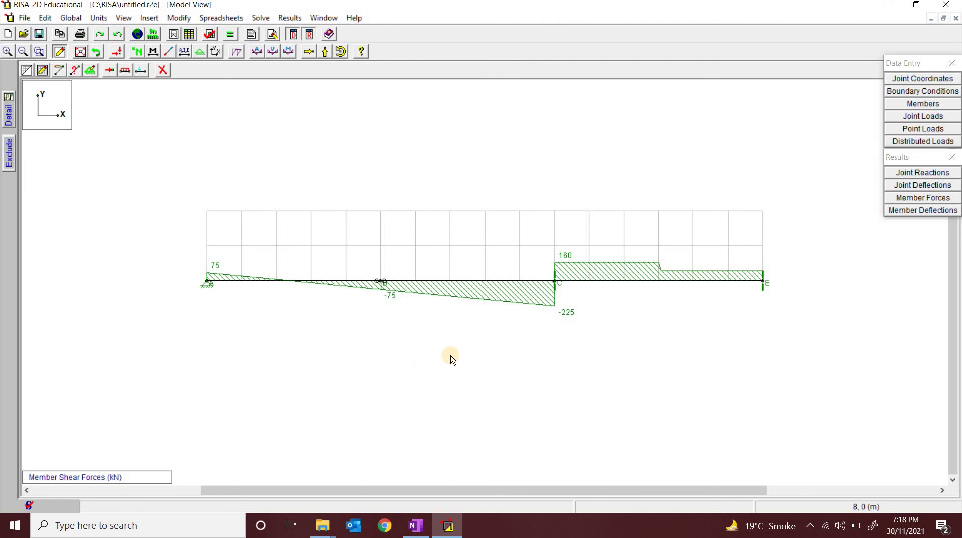
{"action": "left_click", "coordinate": [287, 51]}
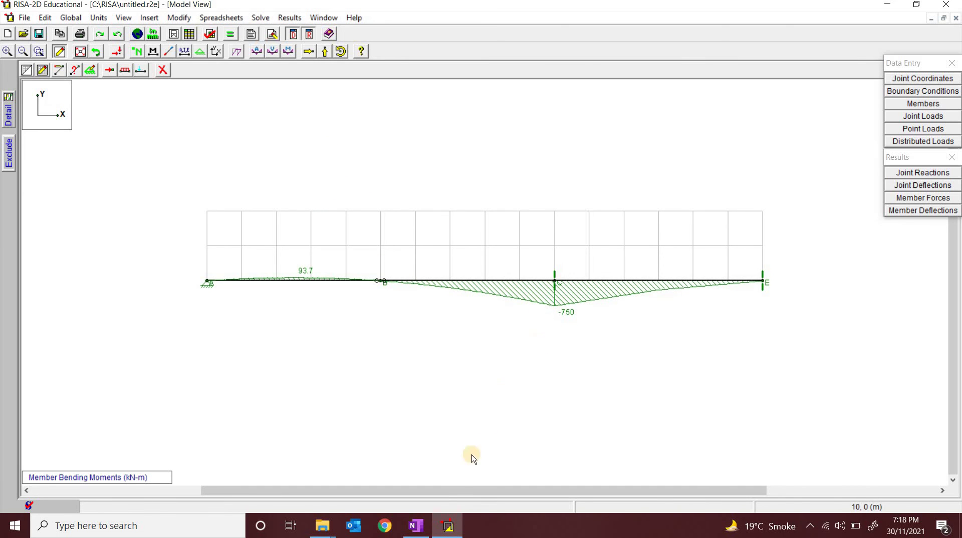
Compare the RISA-2D bending moment diagram with the hand-drawn moment diagram in OneNote, ending in the RISA-2D model view
{"action": "left_click", "coordinate": [416, 526]}
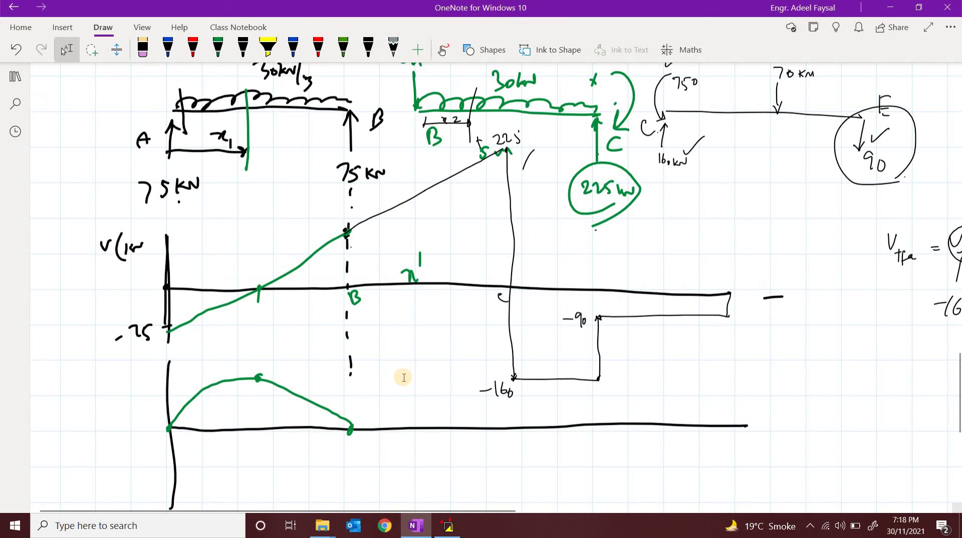
{"action": "scroll", "coordinate": [404, 377], "scroll_direction": "down", "scroll_amount": 2}
{"action": "left_click", "coordinate": [448, 528]}
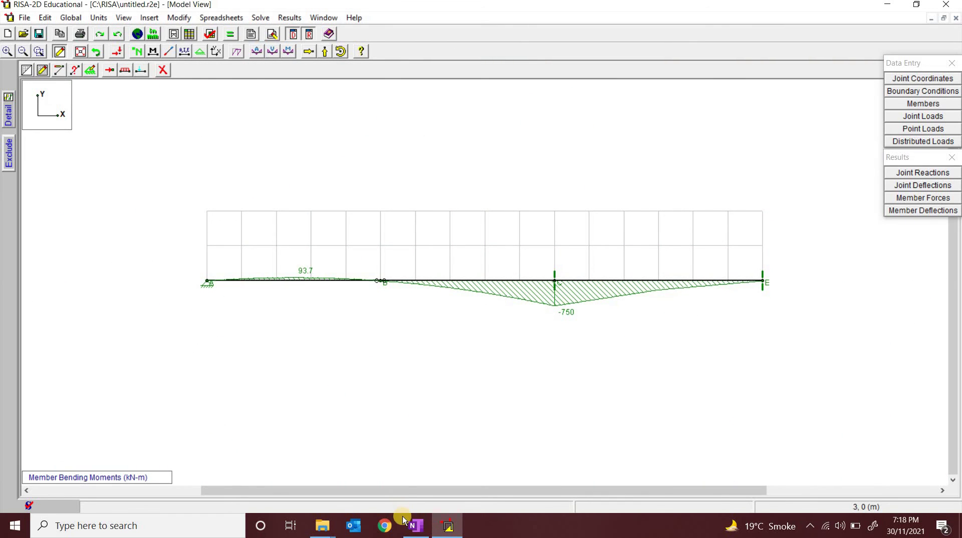
{"action": "left_click", "coordinate": [413, 525]}
{"action": "scroll", "coordinate": [281, 316], "scroll_direction": "up", "scroll_amount": 1}
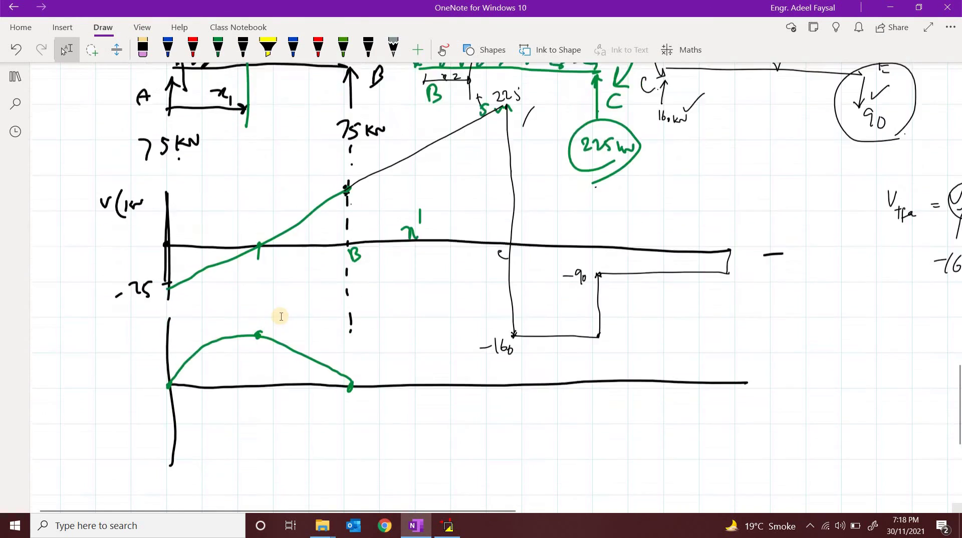
{"action": "scroll", "coordinate": [321, 350], "scroll_direction": "up", "scroll_amount": 2}
{"action": "scroll", "coordinate": [370, 279], "scroll_direction": "down", "scroll_amount": 7}
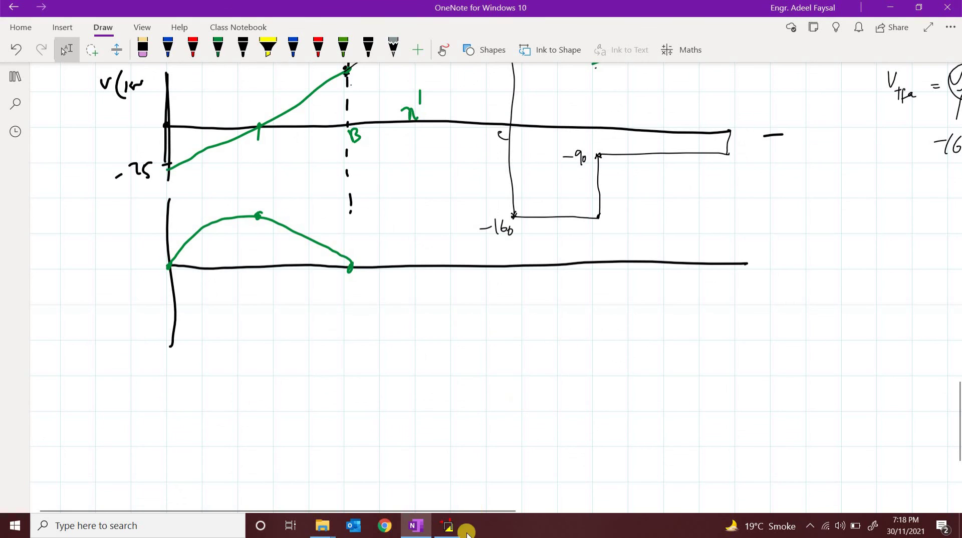
{"action": "left_click", "coordinate": [448, 527]}
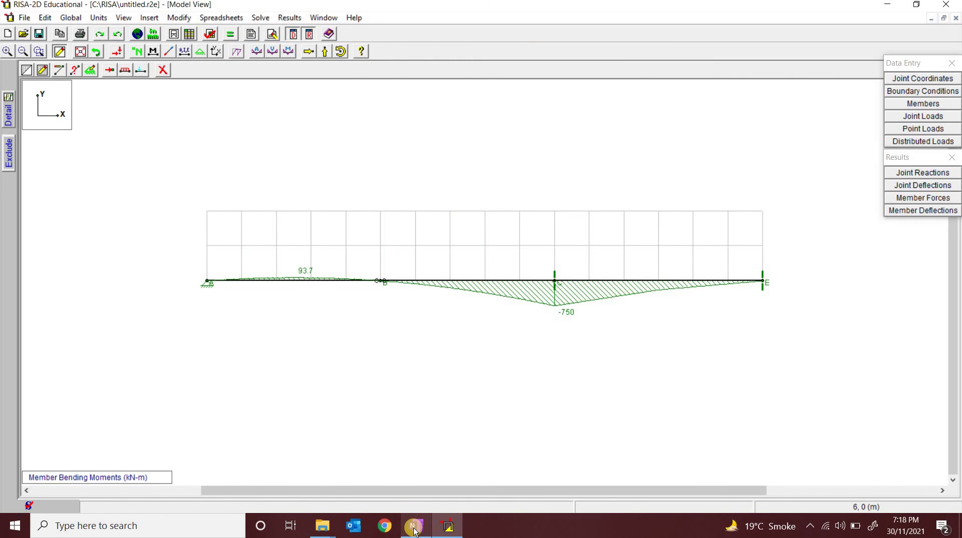
{"action": "mouse_move", "coordinate": [414, 530]}
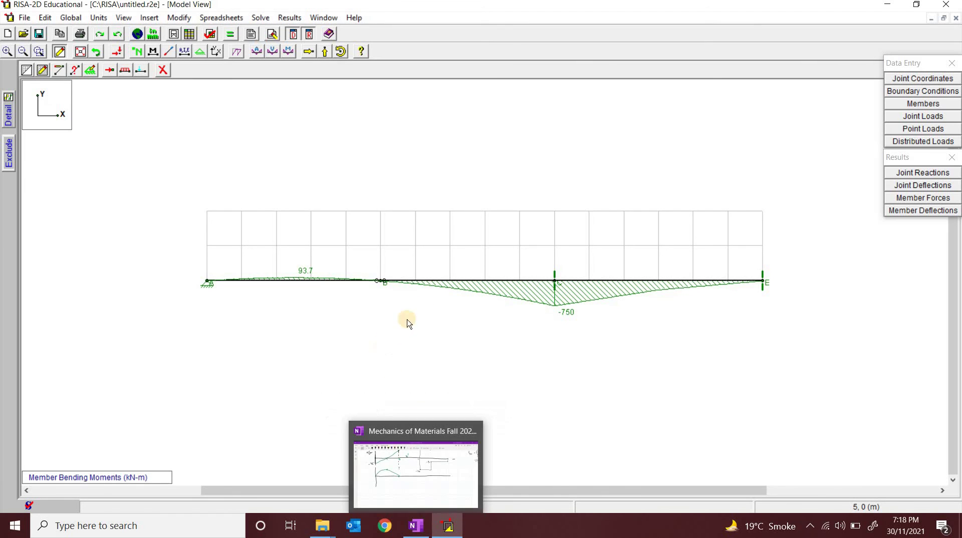
{"action": "scroll", "coordinate": [311, 259], "scroll_direction": "up", "scroll_amount": 3}
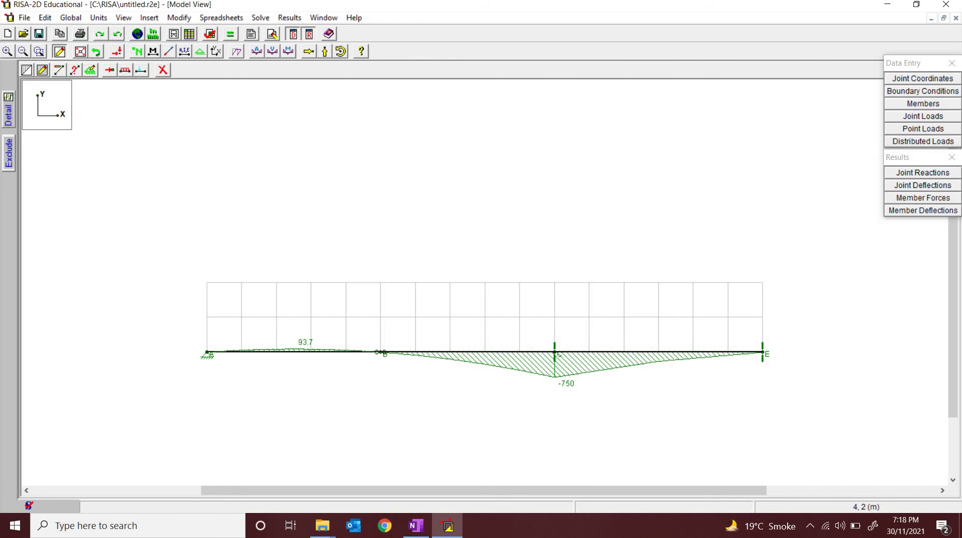
{"action": "left_click", "coordinate": [24, 19]}
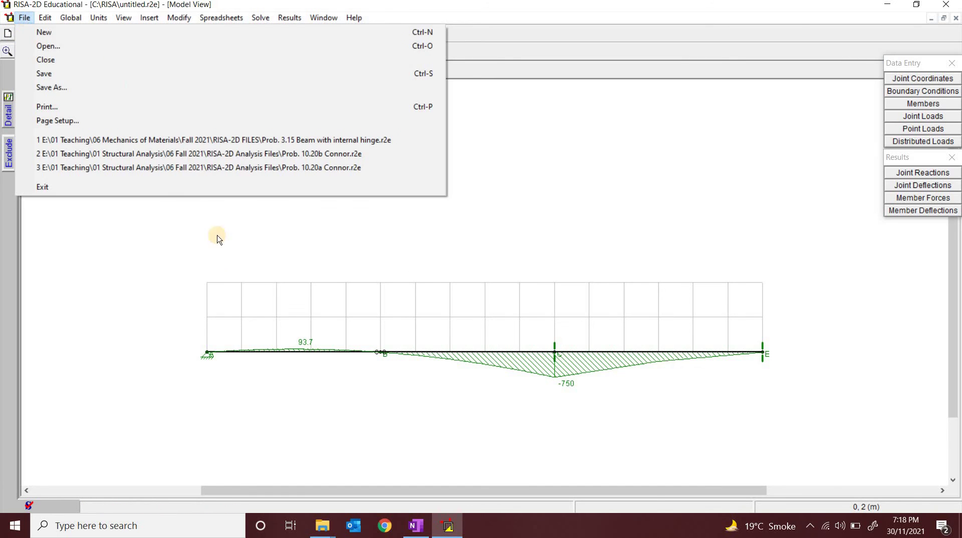
{"action": "key", "text": "Right"}
{"action": "key", "text": "Left"}
{"action": "left_click", "coordinate": [143, 307]}
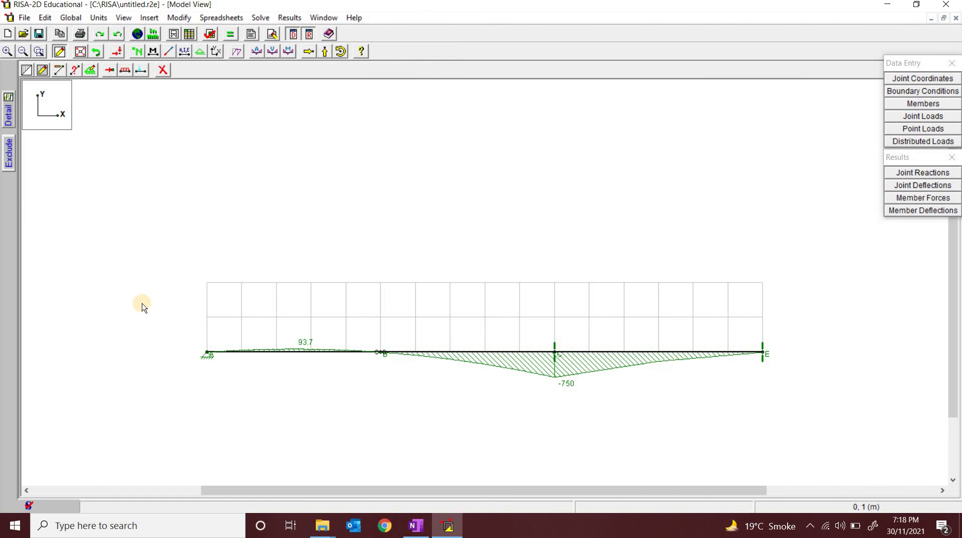